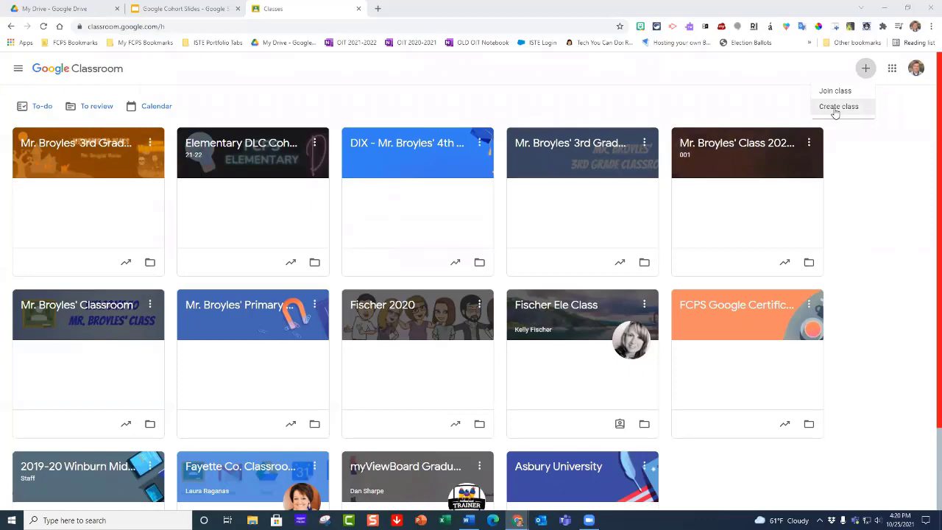
Step: Open the form for creating a new class and cancel it
left_click(836, 108)
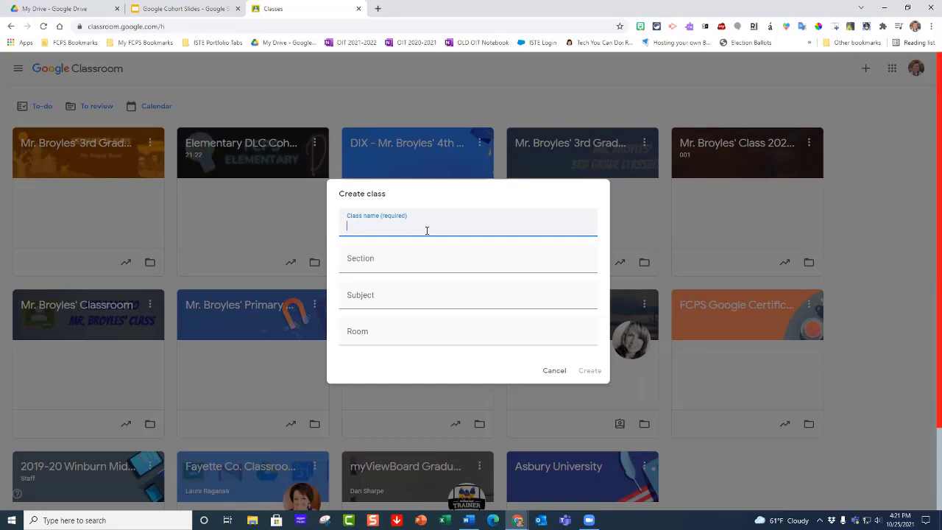
left_click(554, 371)
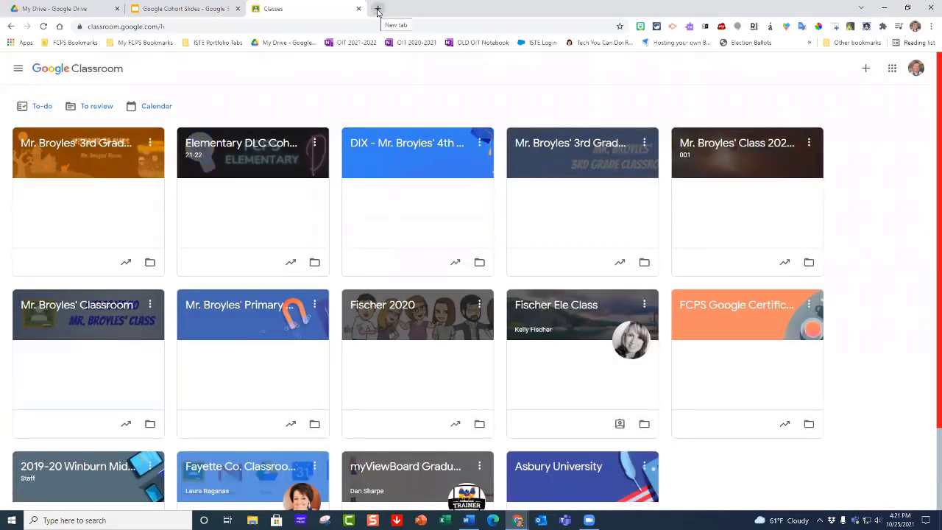
Step: Open the FCPS Office of Instructional Technology site at blogs.fcps.net in a new browser tab
left_click(378, 9)
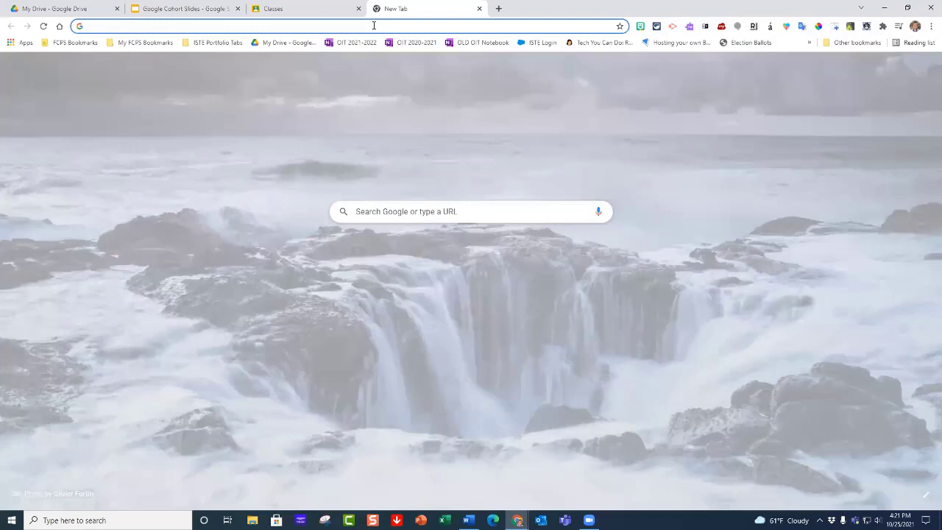
type("blog")
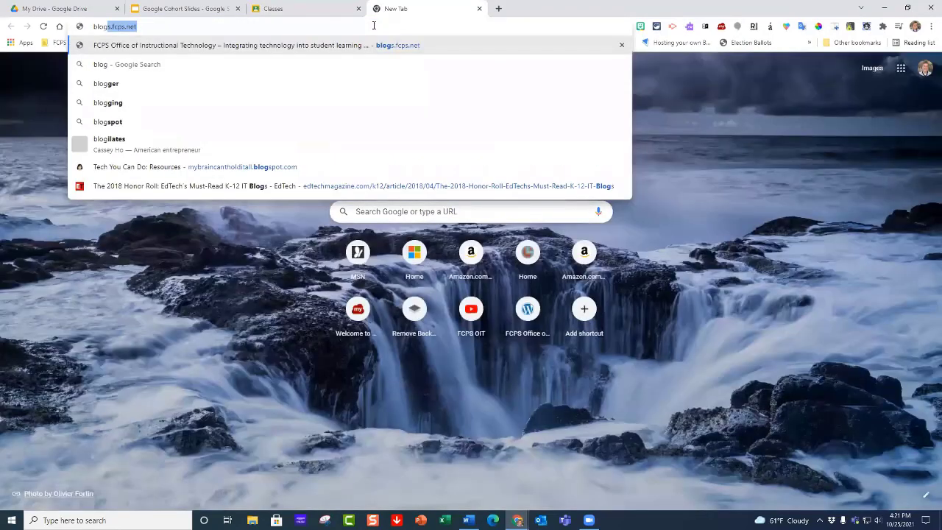
key("Right")
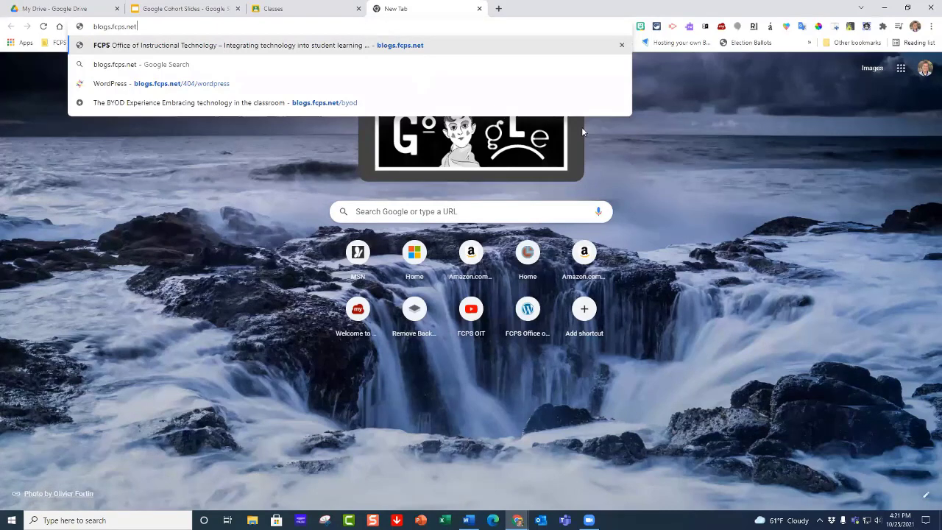
key("Return")
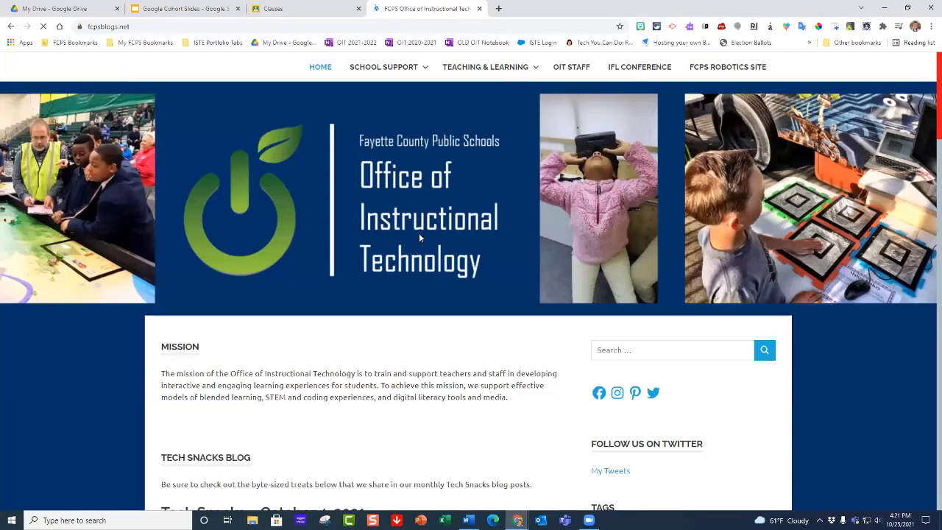
Step: Go to the Google Classroom page among the site's teacher resources and review its how-to links for teachers and students
mouse_move(468, 71)
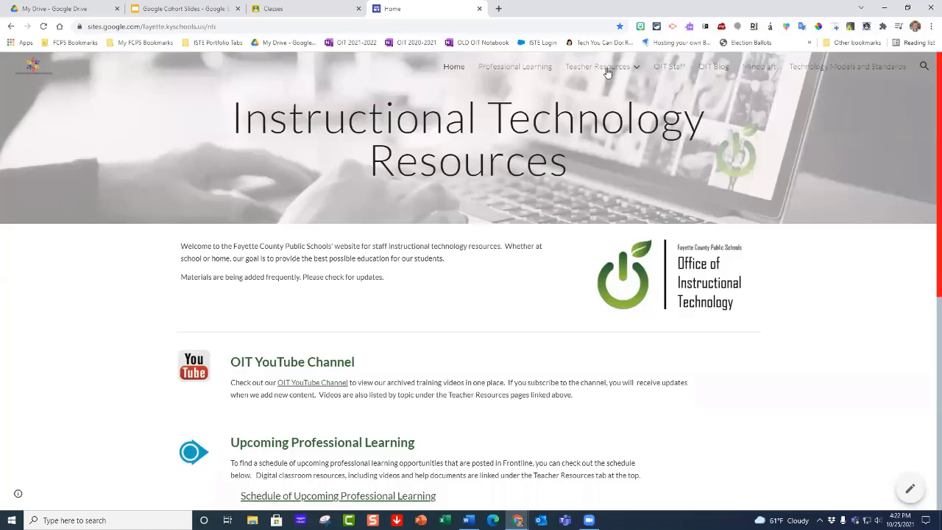
mouse_move(606, 71)
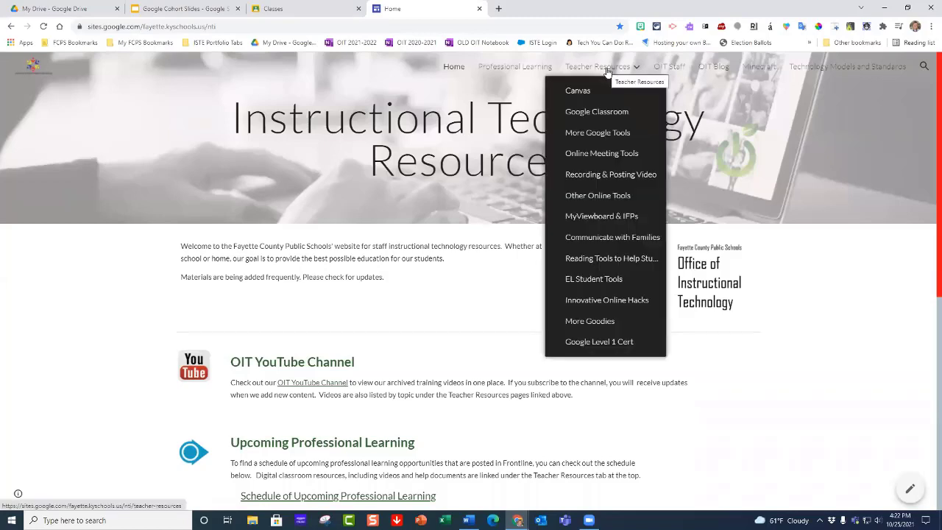
left_click(606, 114)
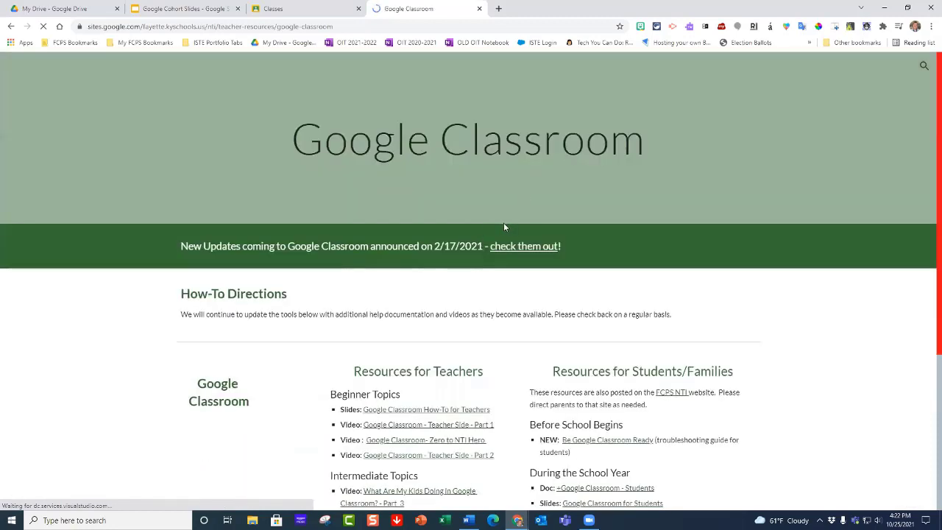
scroll(436, 249, "down", 3)
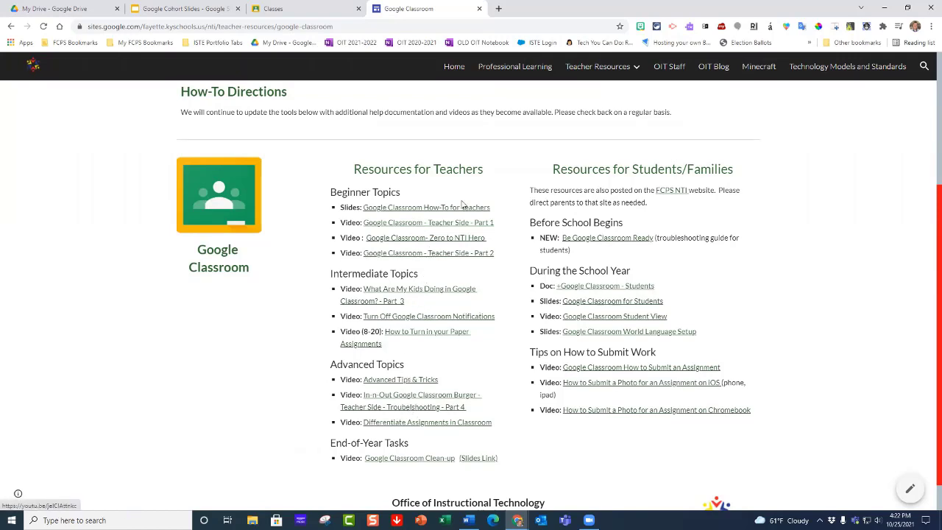
Step: Return to the Google Classroom class list and create a class named with the teacher's name followed by "4th Grade Class"
left_click(315, 15)
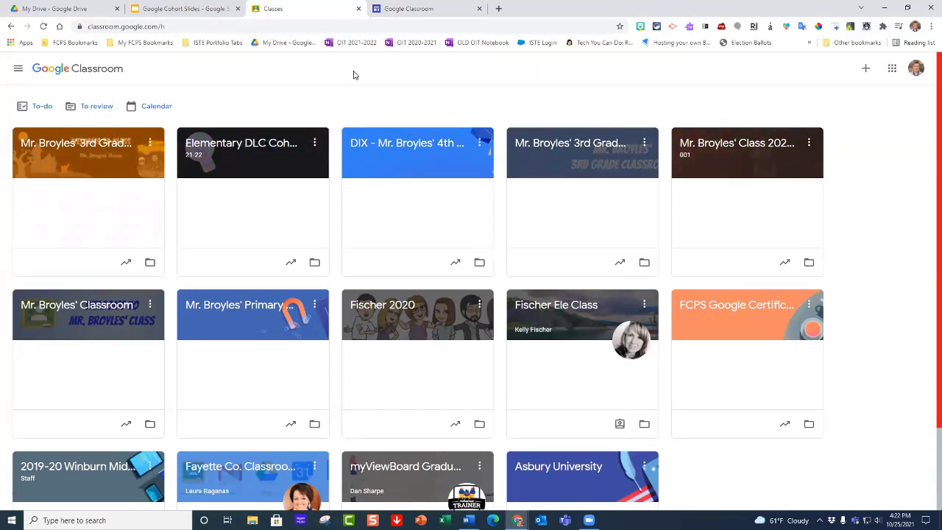
left_click(866, 71)
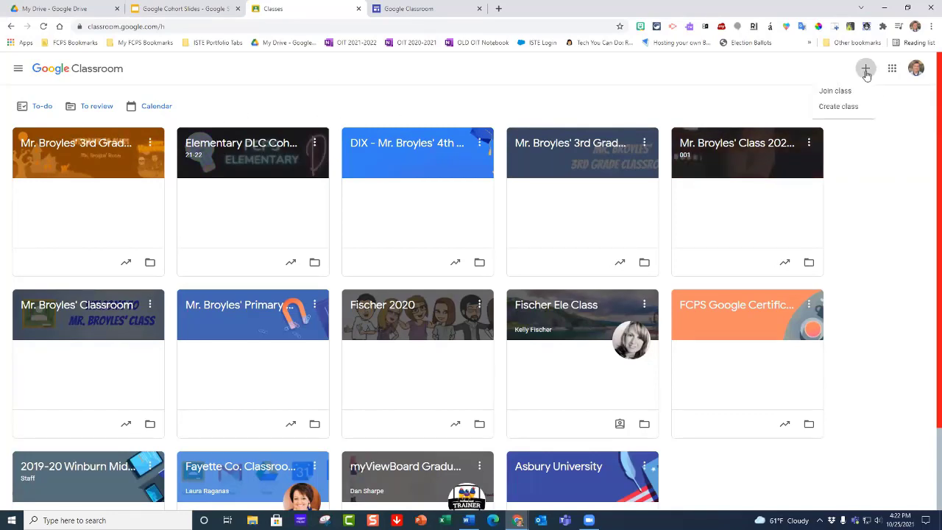
left_click(838, 107)
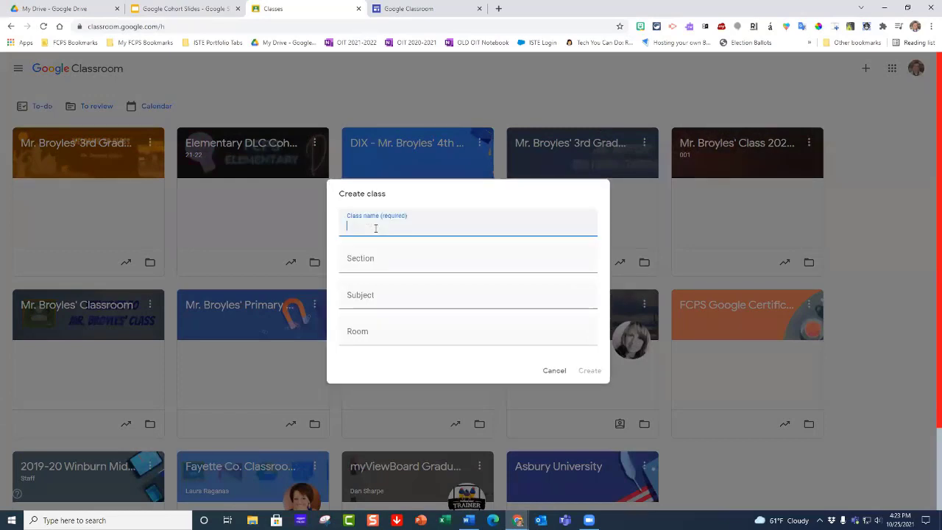
type("Mr. Broyles")
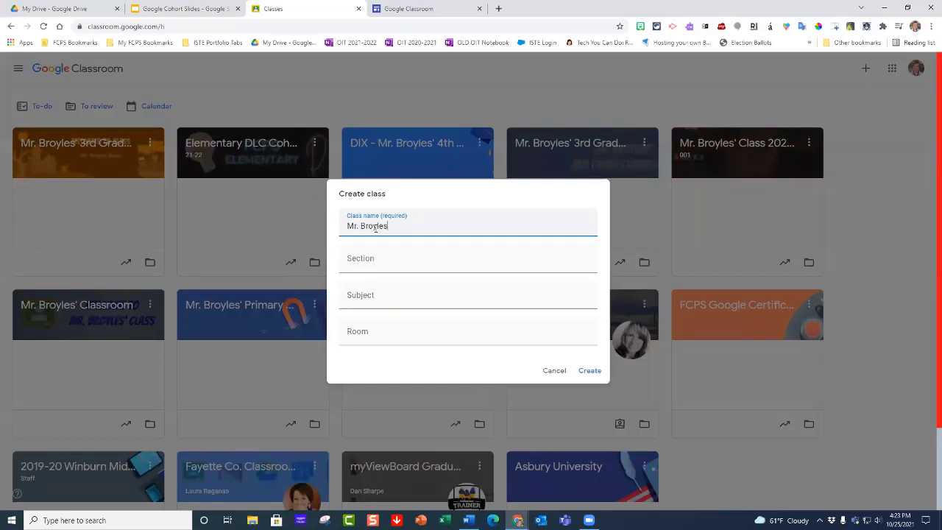
type("'")
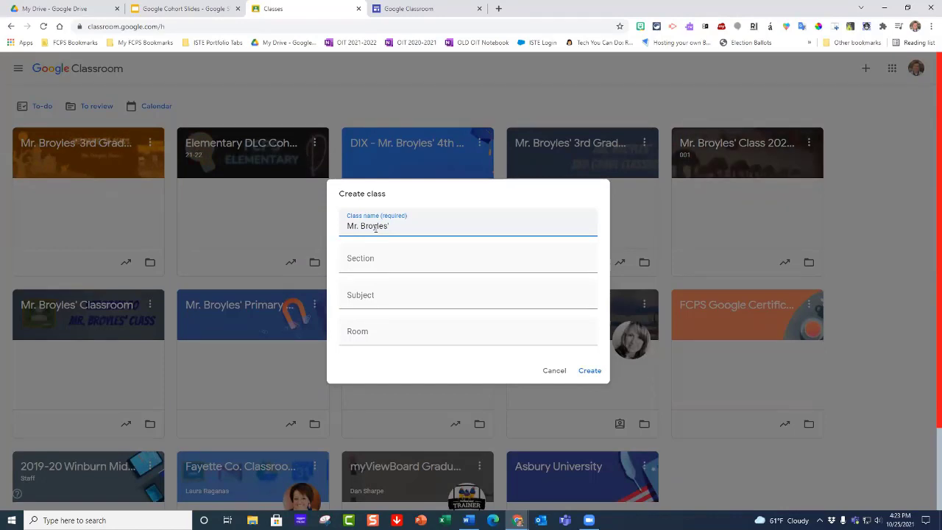
type(" 4th Grade ")
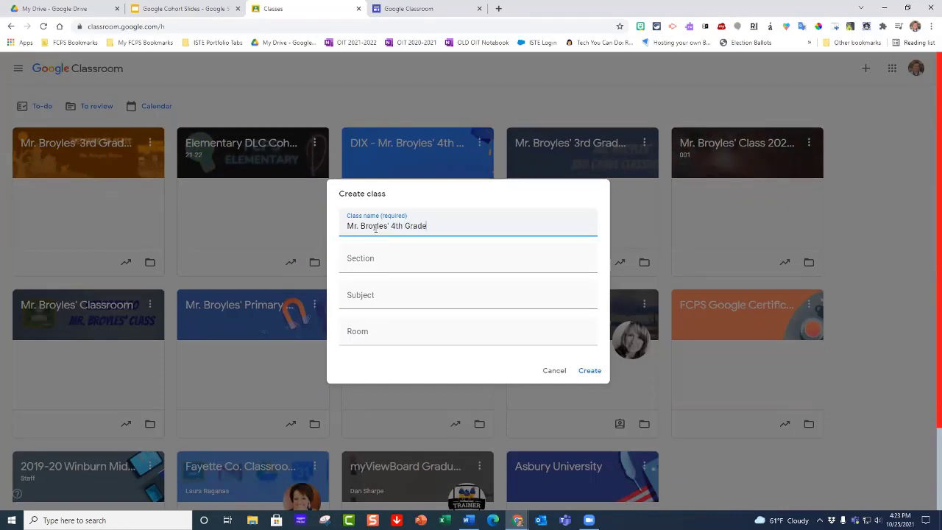
type("Class")
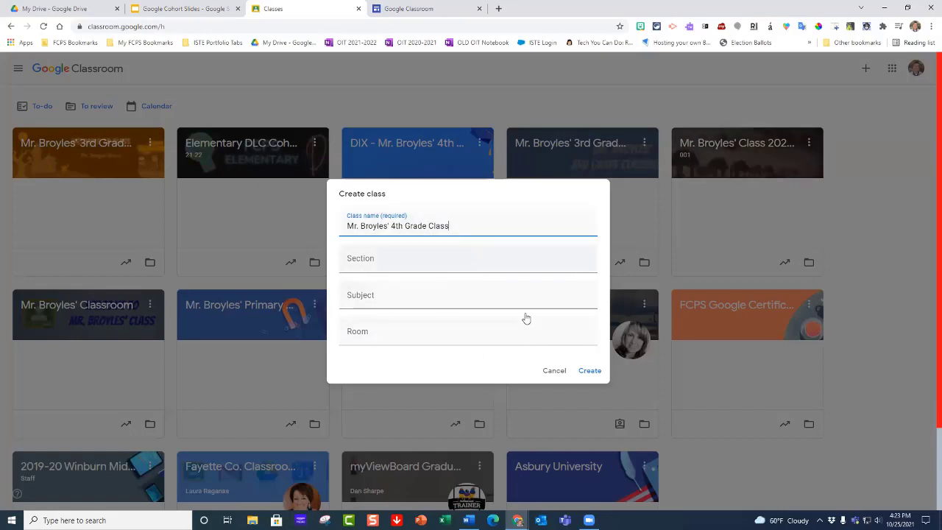
left_click(585, 368)
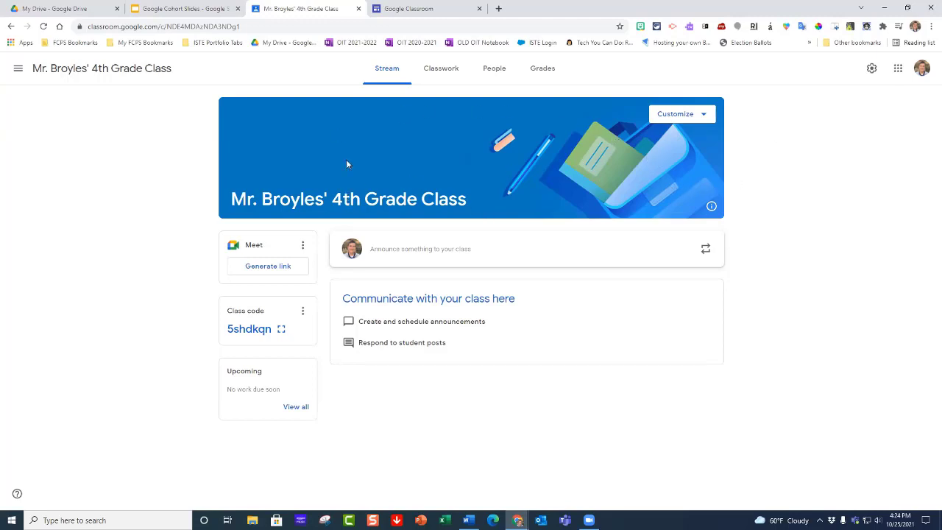
Step: Set the class header theme to the Physics magnet image from the Math & Science gallery
left_click(703, 115)
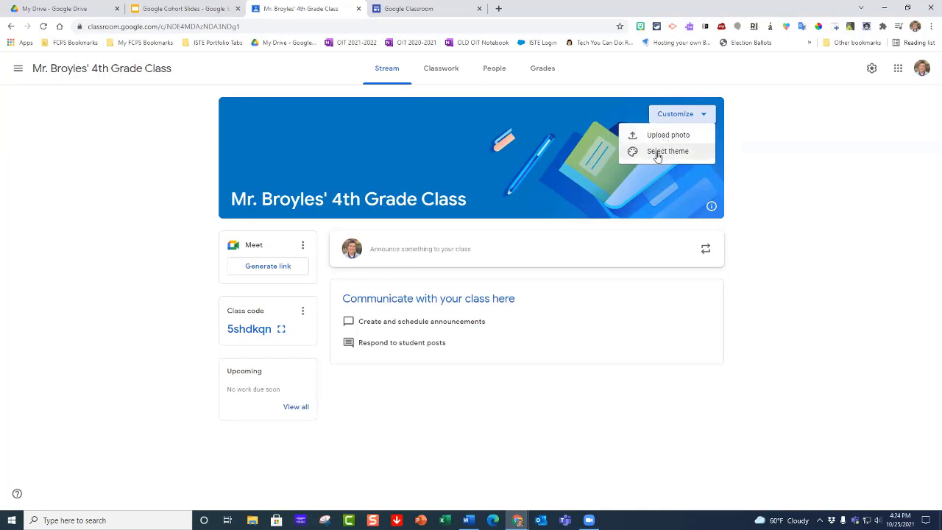
left_click(657, 152)
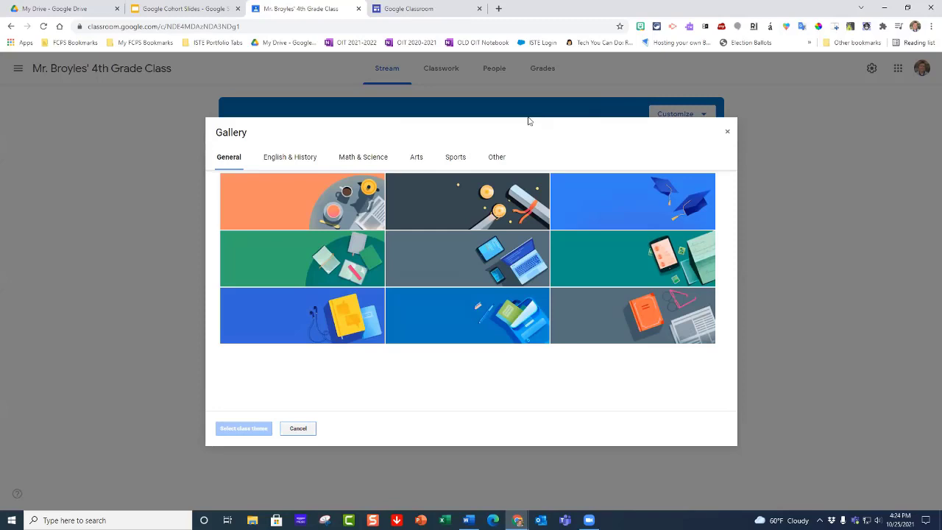
left_click(351, 161)
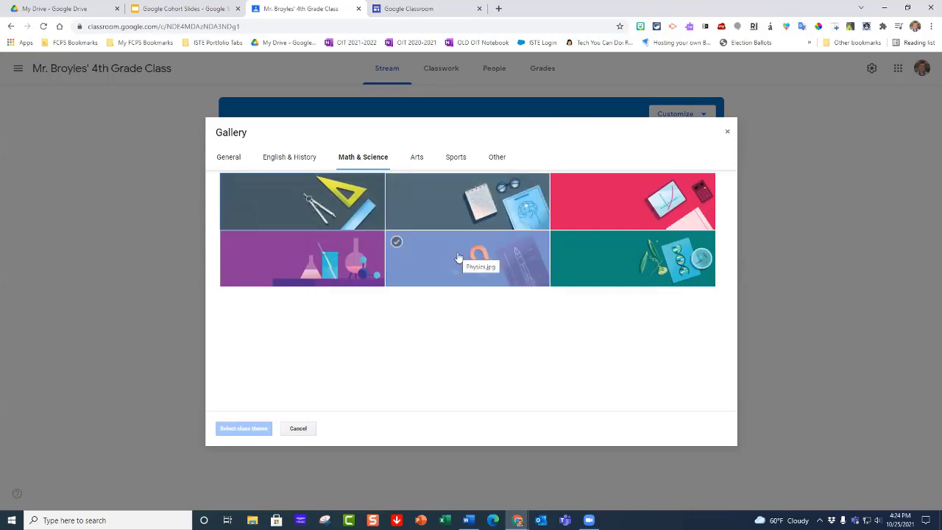
left_click(496, 156)
left_click(373, 161)
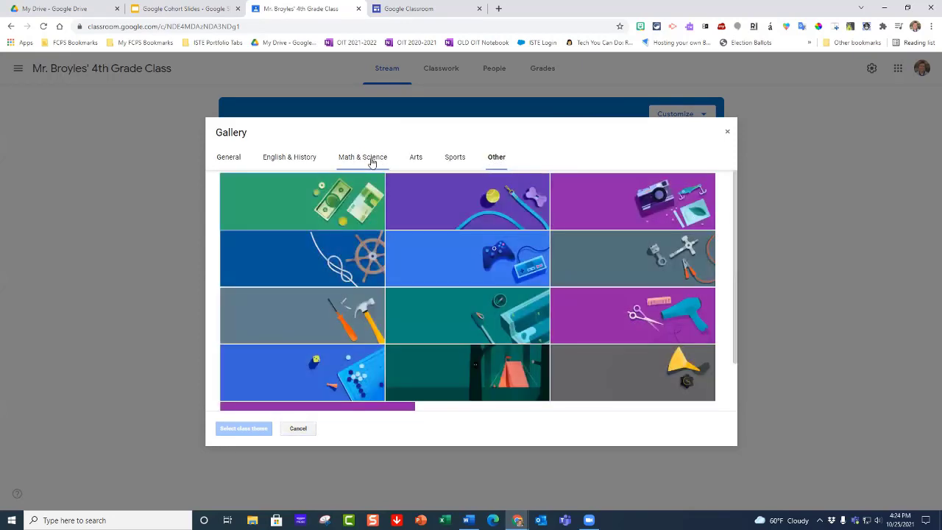
left_click(468, 263)
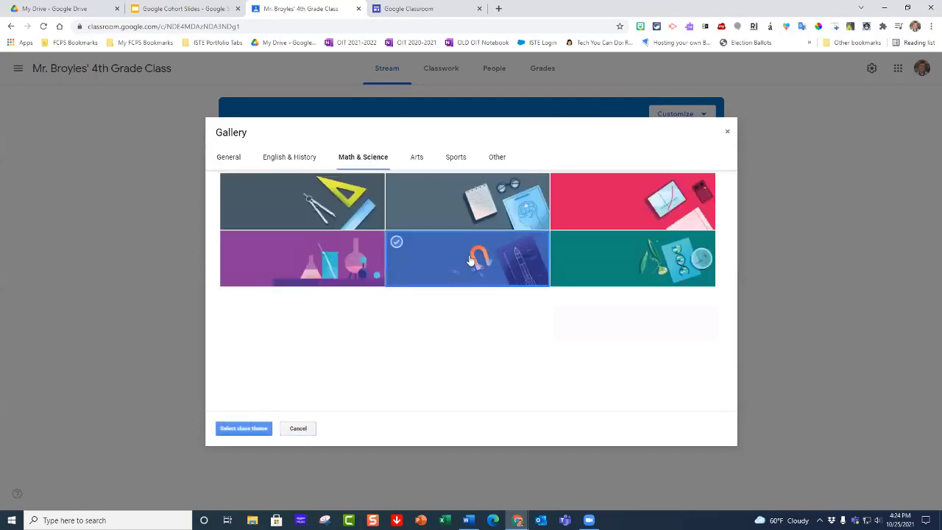
left_click(249, 428)
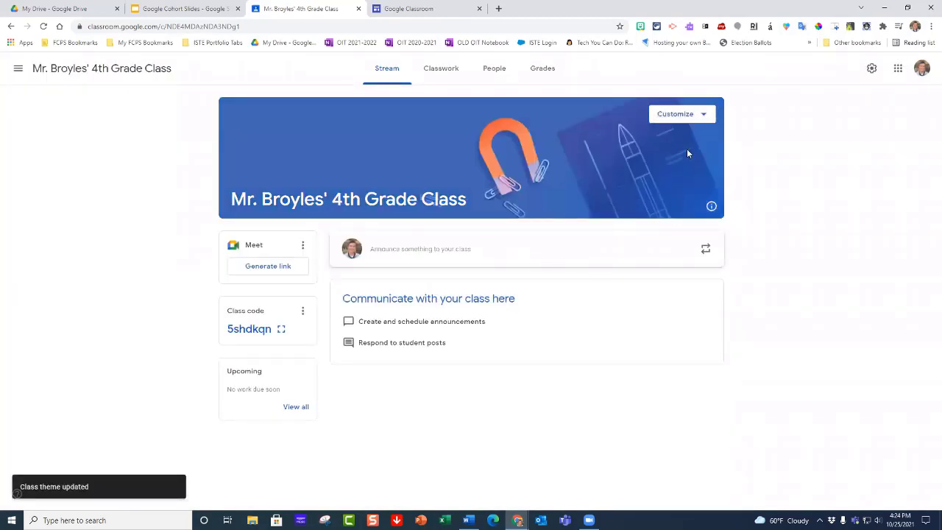
left_click(704, 116)
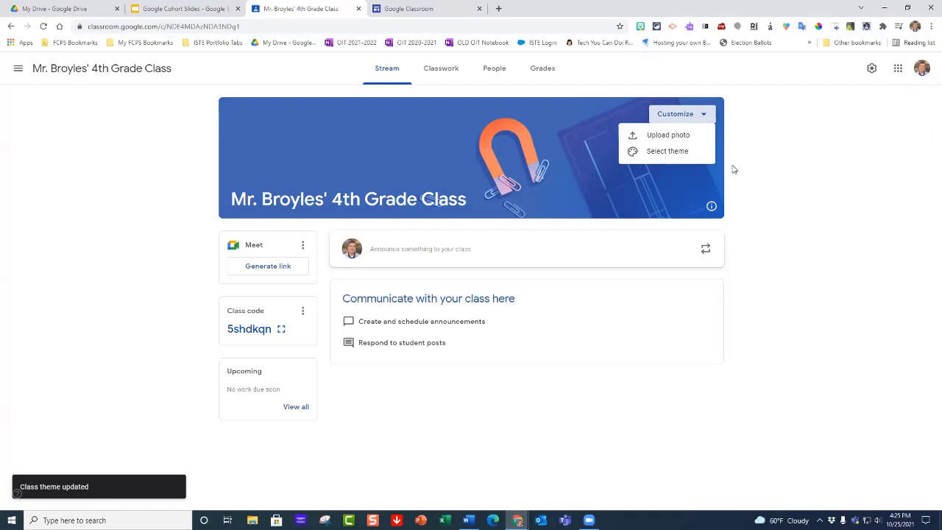
left_click(593, 391)
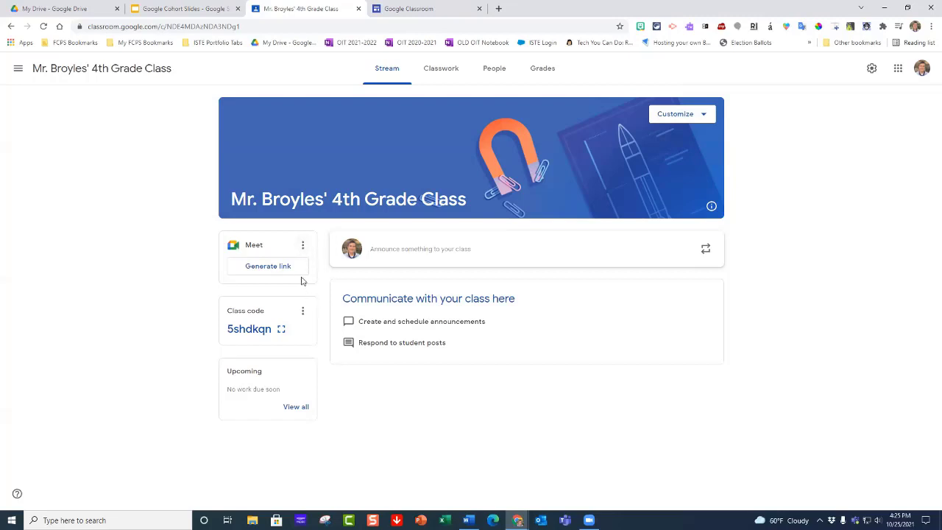
Step: Copy the invite link from the class code display, test it in a new browser tab, and close that tab
left_click(281, 331)
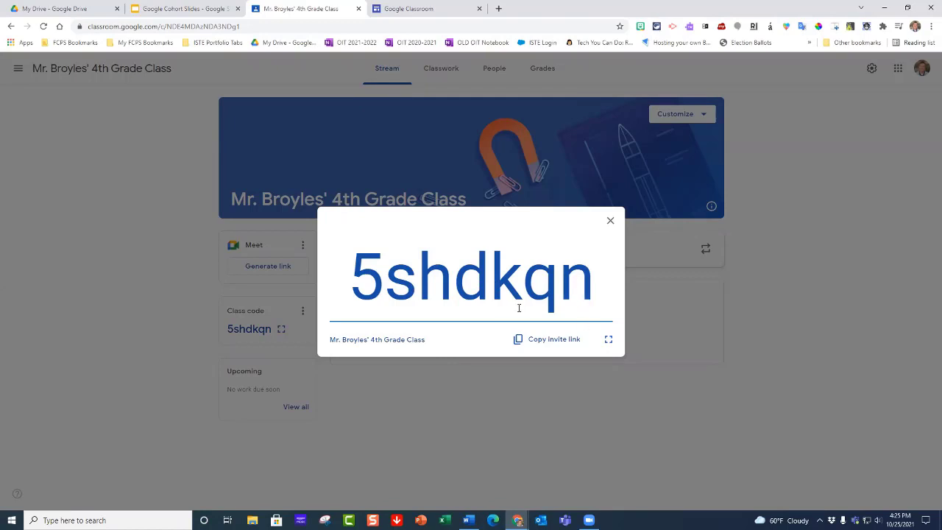
left_click(555, 346)
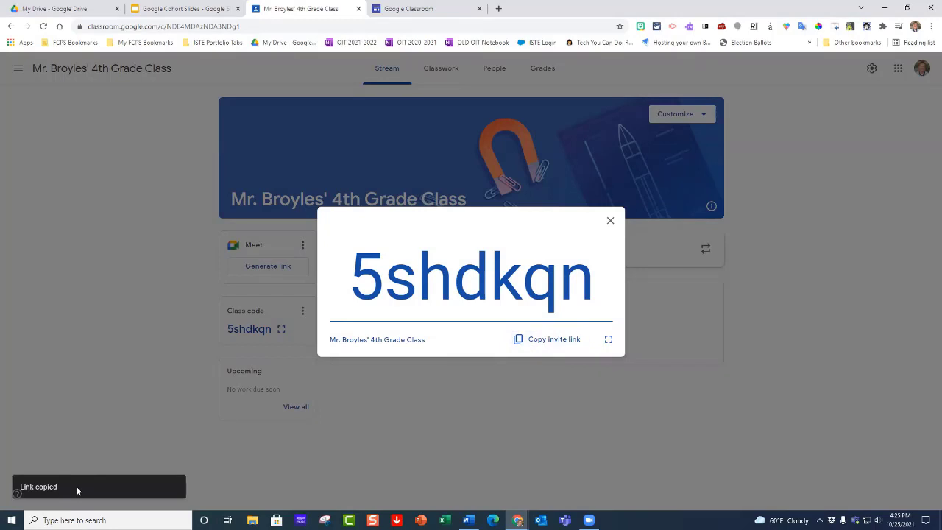
left_click(499, 9)
left_click(477, 27)
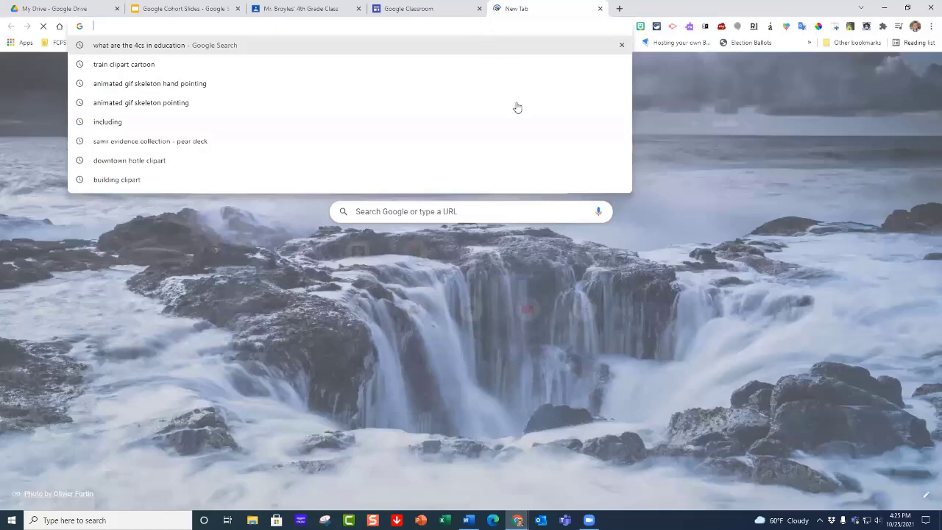
key("ctrl+v")
key("Return")
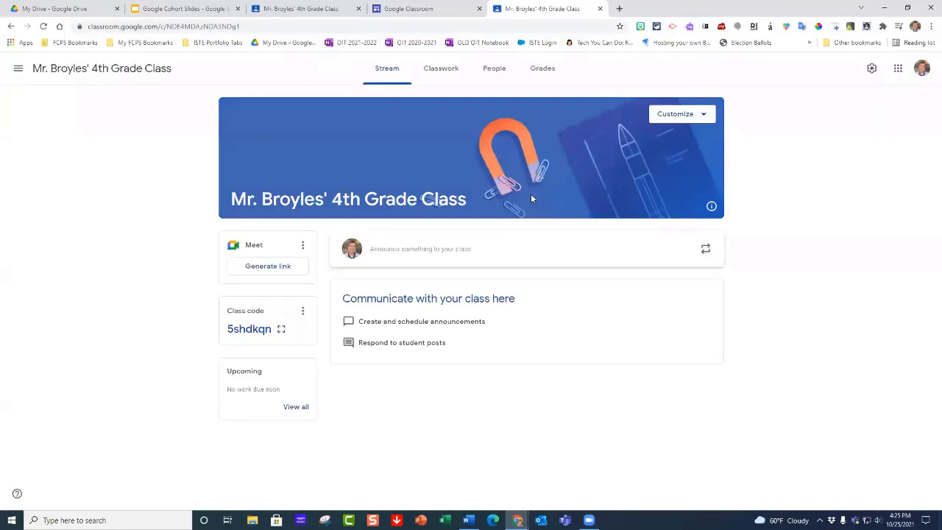
left_click(599, 10)
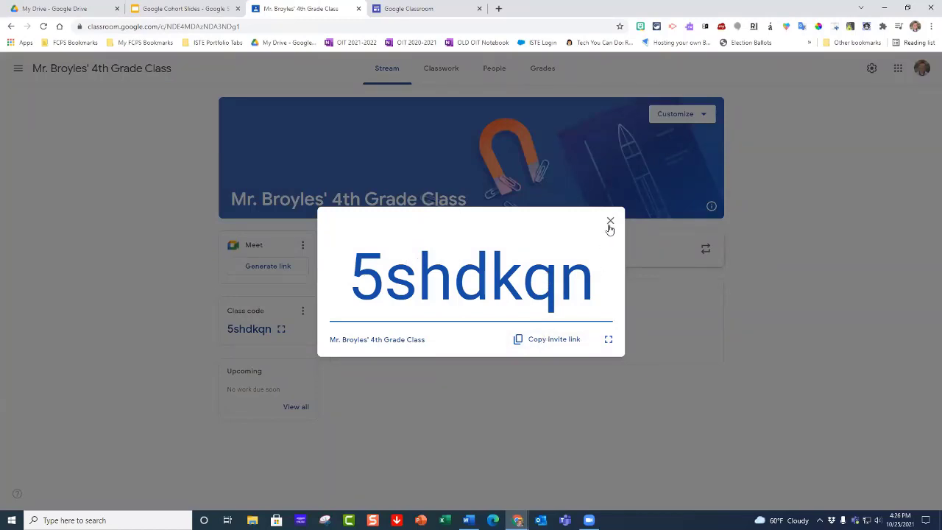
Step: Show the class code full screen, restore its size, and close the code display
left_click(608, 340)
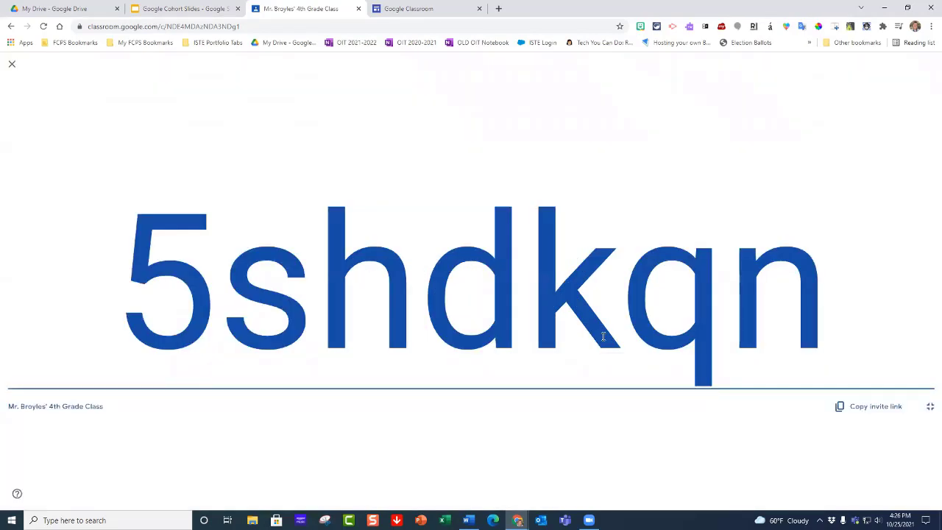
left_click(930, 410)
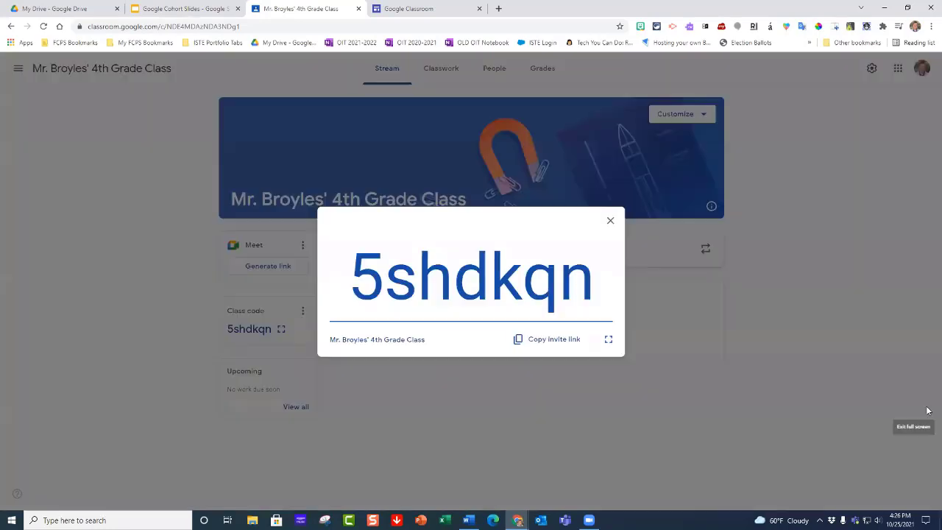
left_click(610, 223)
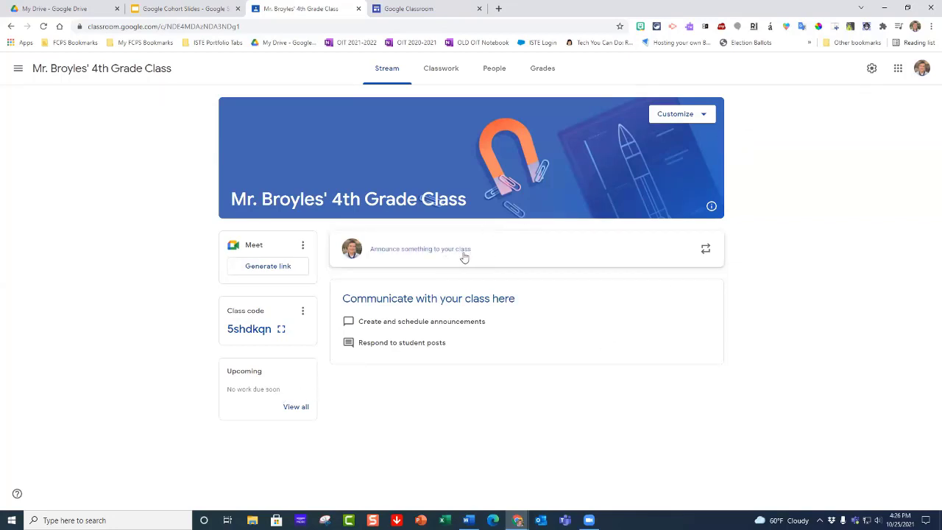
Step: Review the class details, invite code and stream options in the class settings, and return to the class stream
left_click(871, 70)
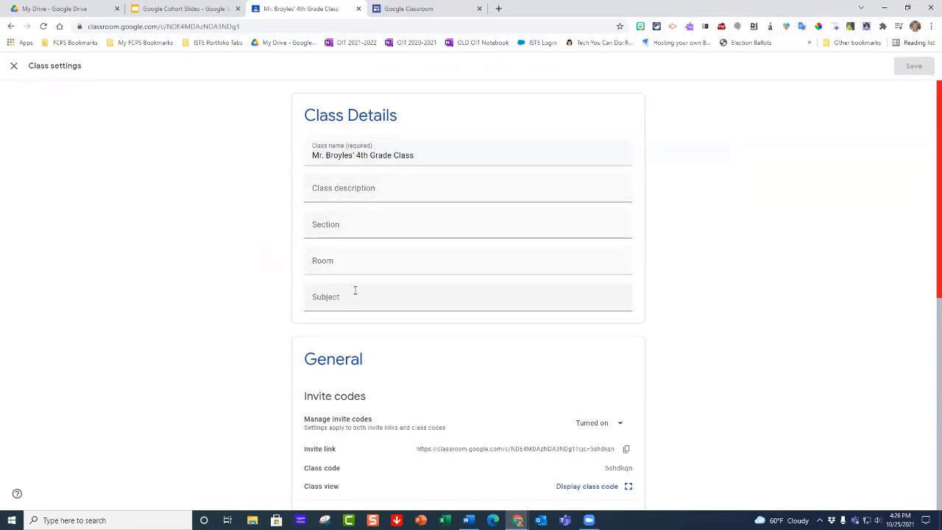
scroll(362, 234, "down", 1)
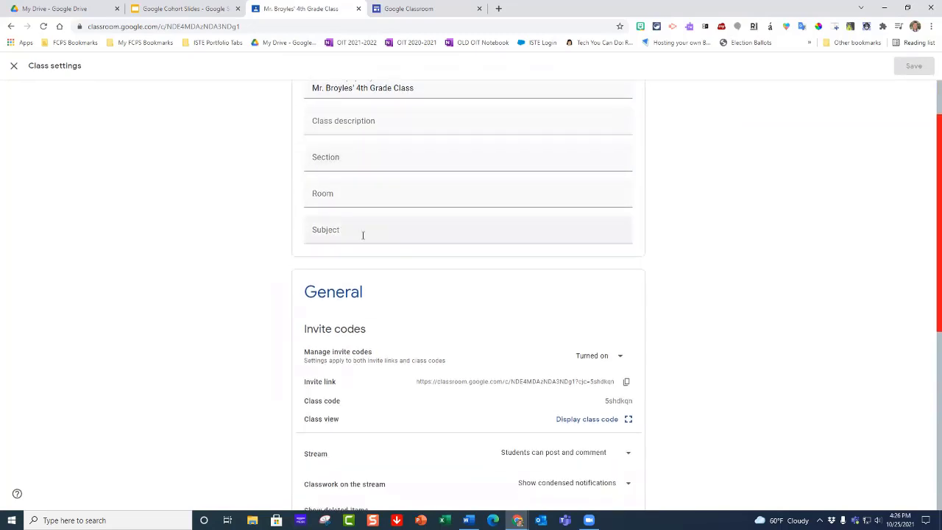
scroll(362, 235, "down", 3)
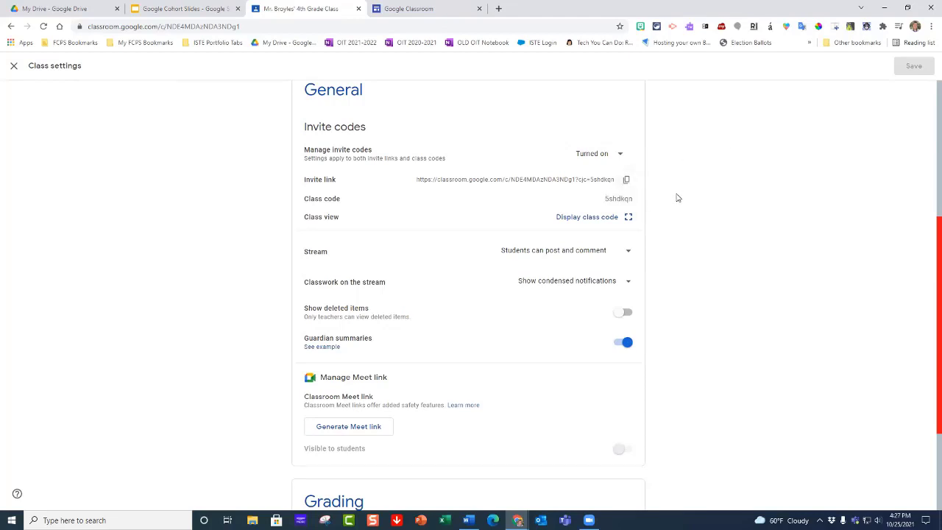
scroll(677, 183, "up", 4)
scroll(643, 183, "down", 2)
scroll(643, 183, "down", 3)
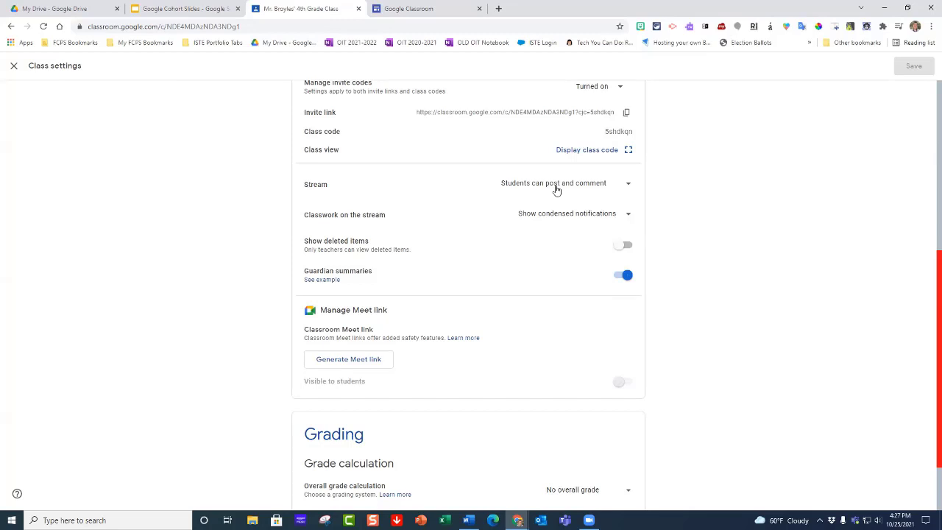
scroll(677, 197, "up", 5)
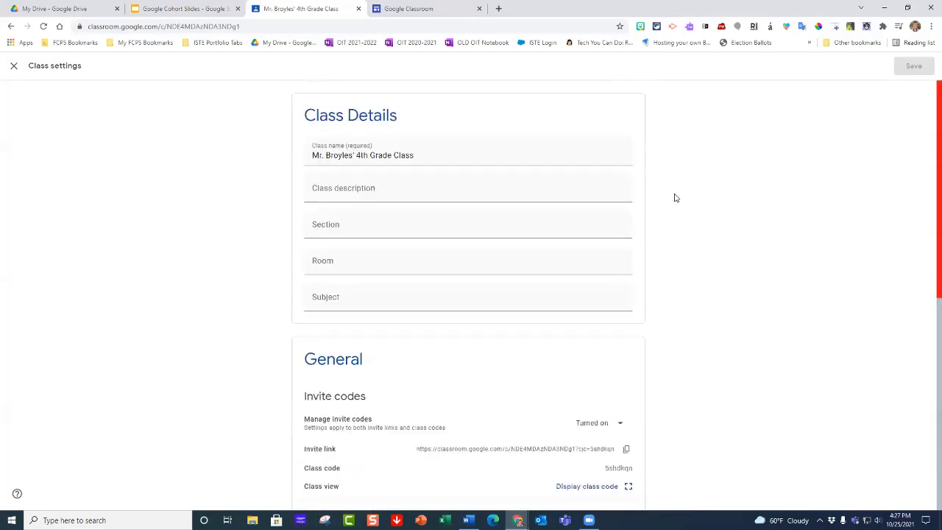
left_click(13, 66)
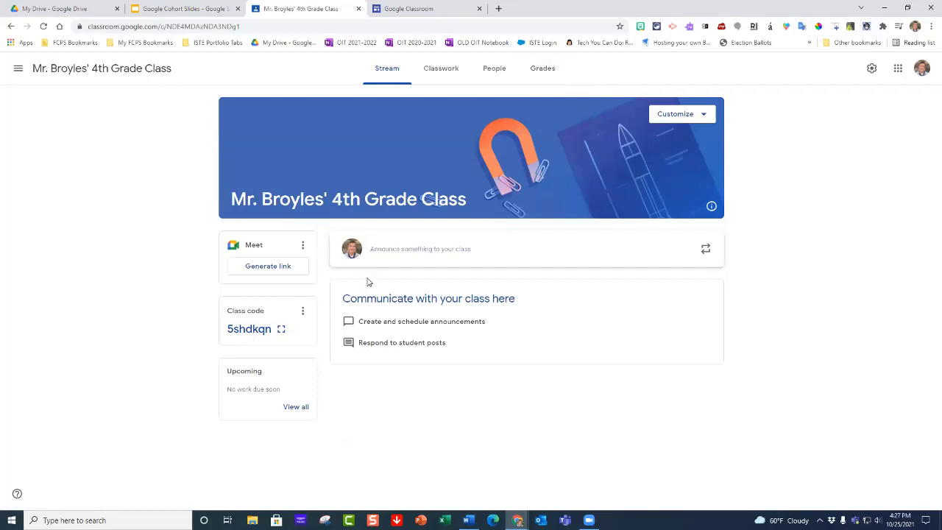
Step: Load classroom.google.com in a new browser tab and open the form for joining a class with a code
left_click(499, 9)
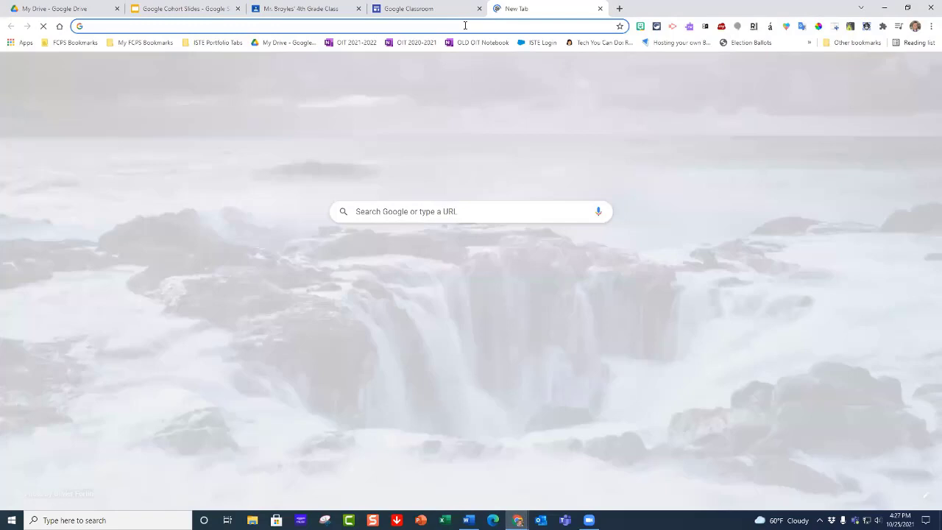
type("cl")
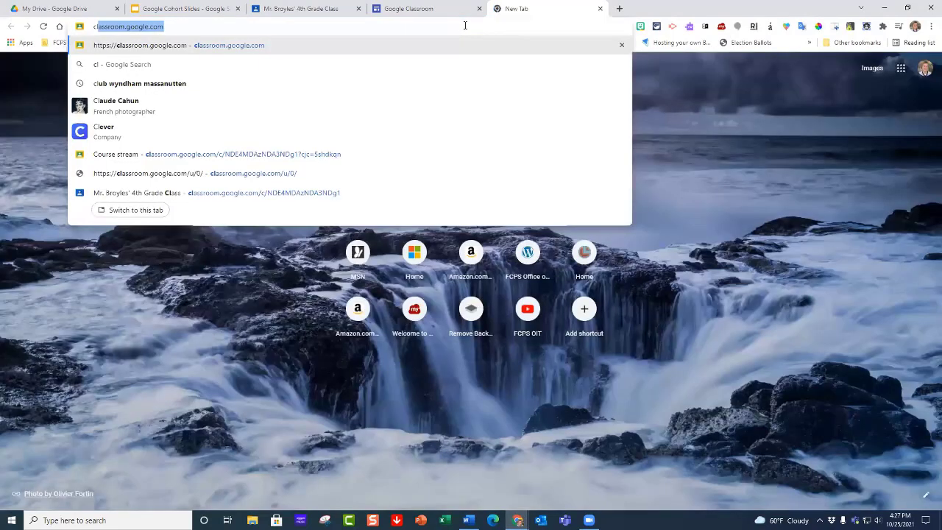
key("Return")
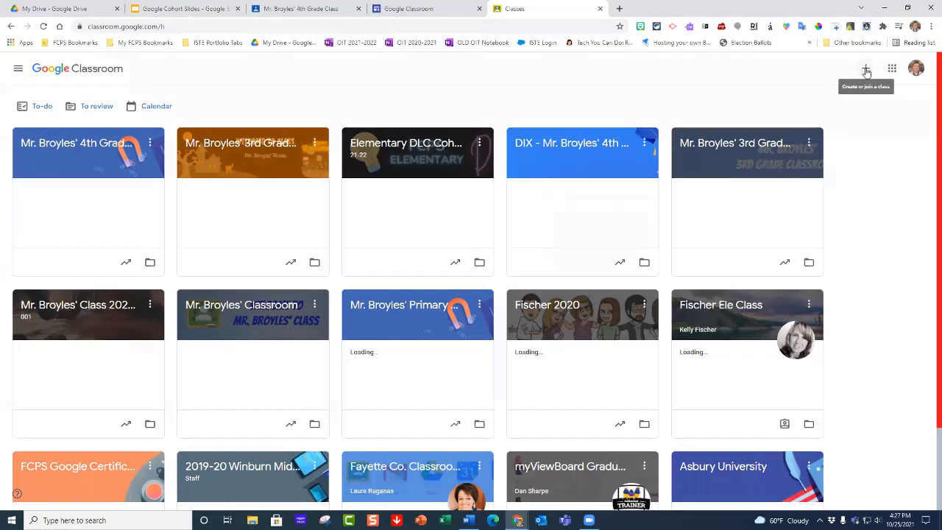
left_click(866, 69)
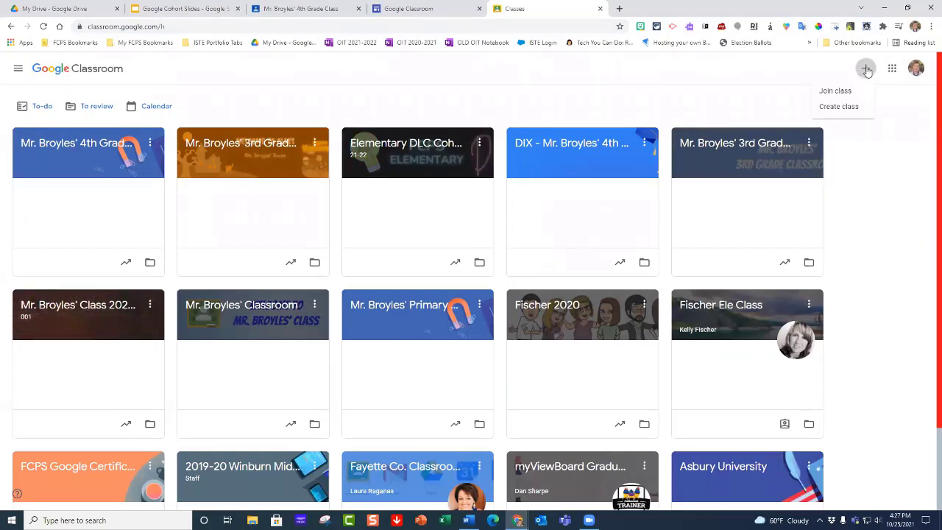
left_click(835, 93)
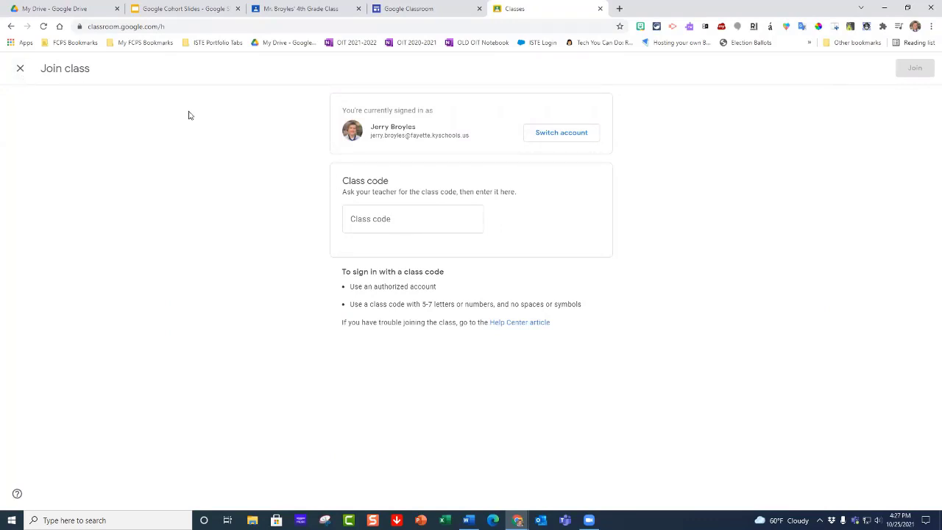
Step: Return to the 4th grade class, show its class code enlarged and full screen, and close the code display
left_click(427, 16)
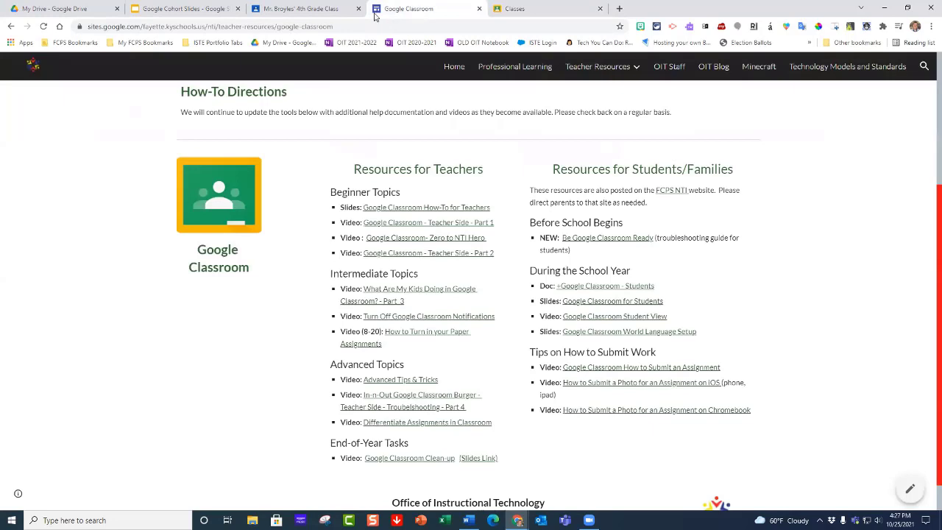
left_click(326, 15)
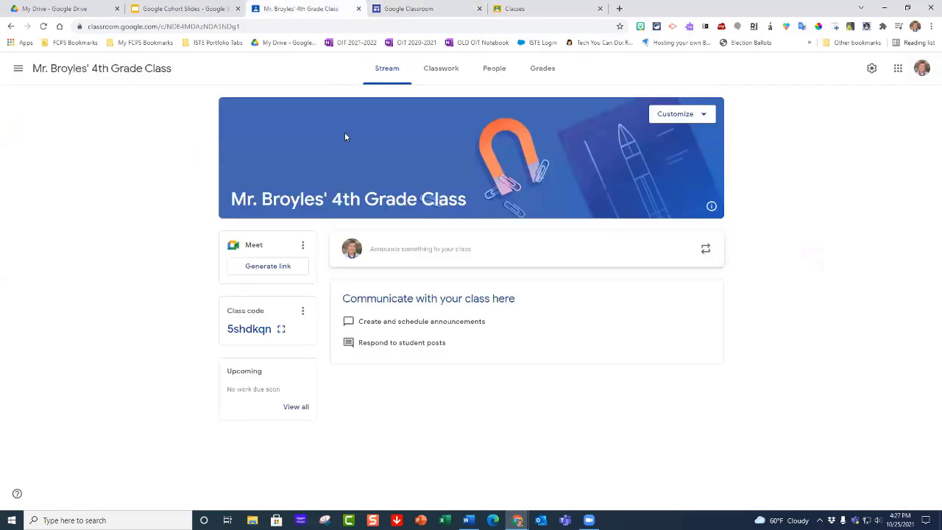
left_click(281, 329)
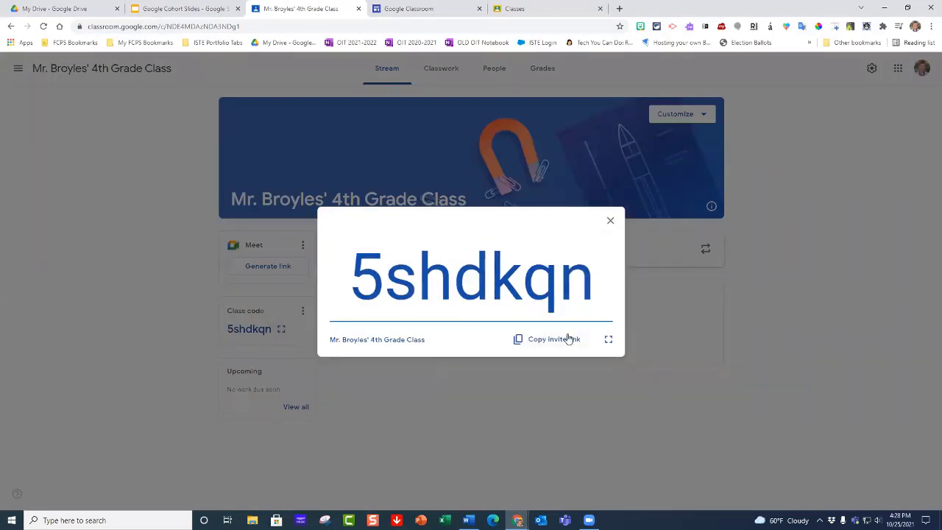
left_click(607, 341)
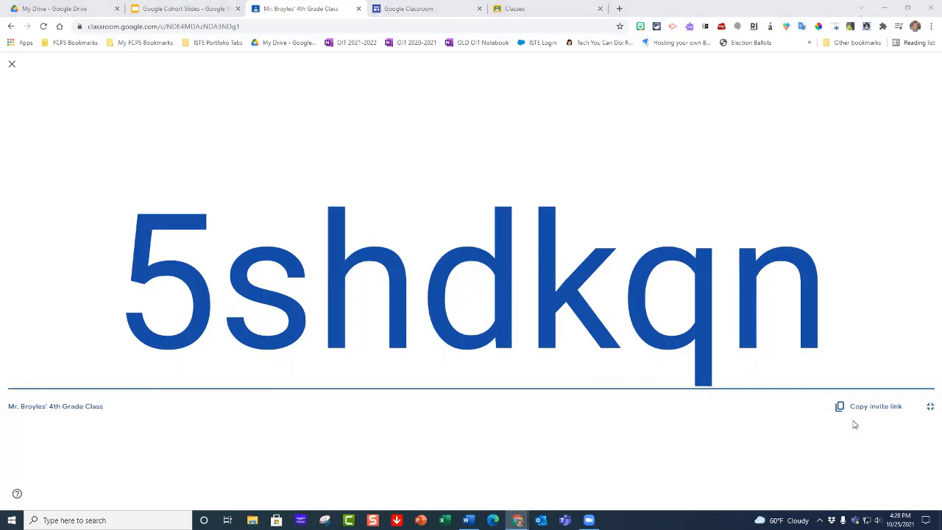
left_click(930, 408)
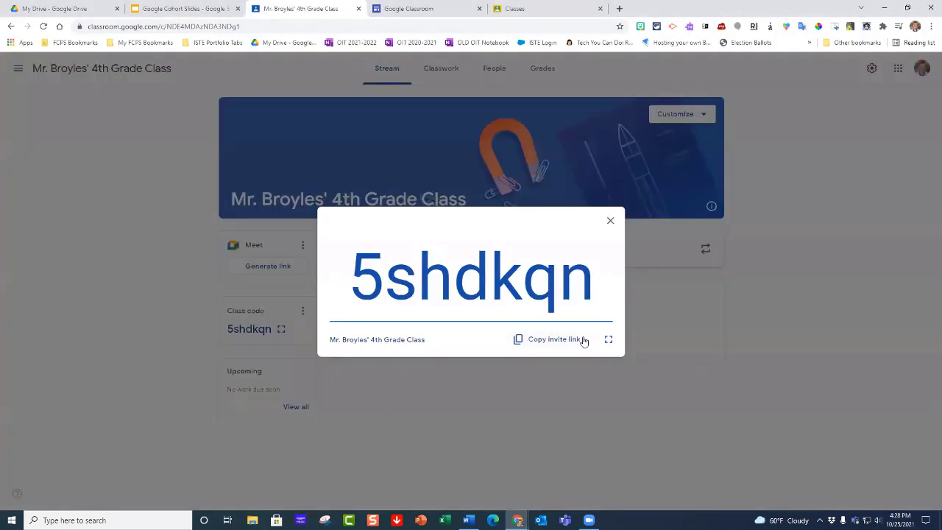
left_click(609, 222)
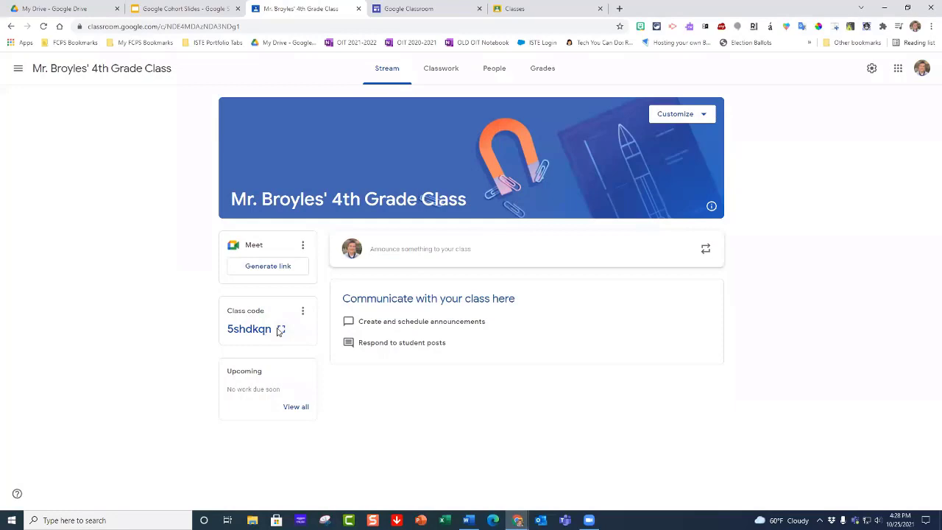
left_click(280, 330)
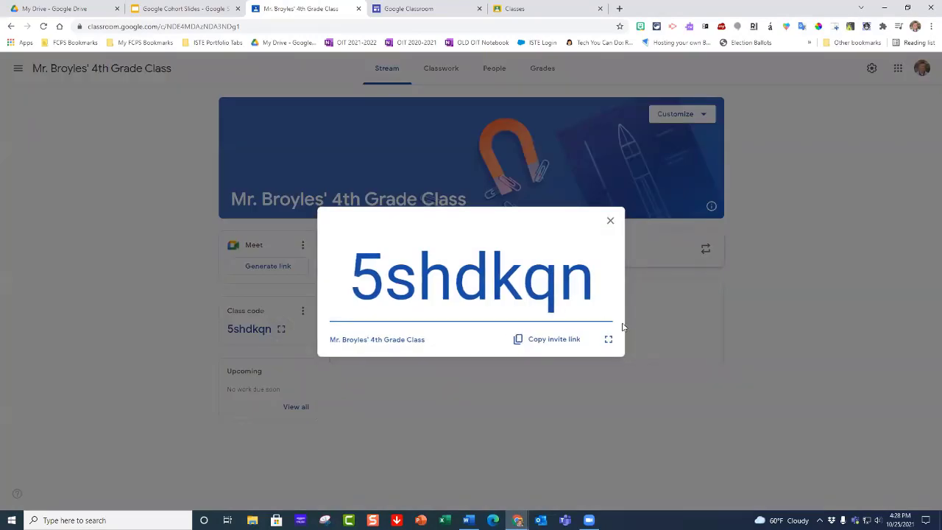
left_click(610, 223)
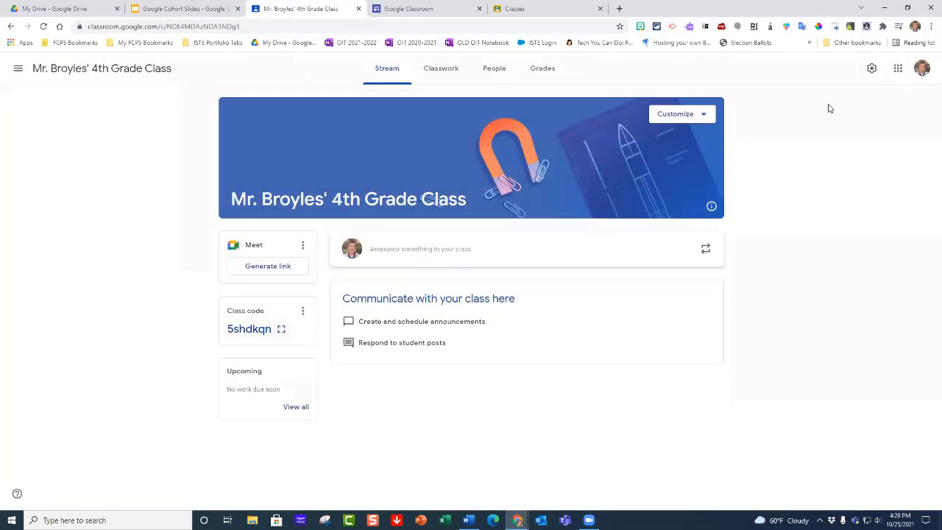
Step: Examine the Stream posting and commenting permission choices in the class settings, and leave the settings without changes
left_click(871, 70)
scroll(581, 213, "down", 4)
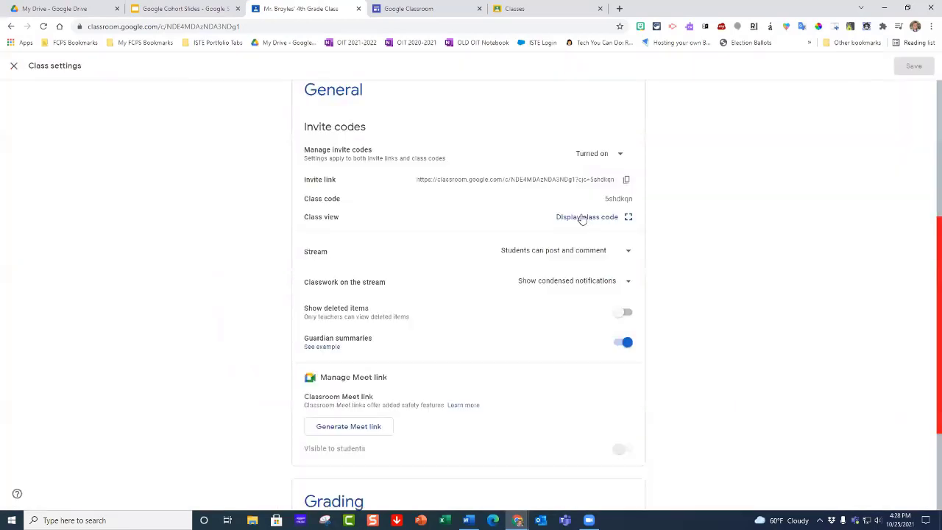
scroll(581, 220, "down", 1)
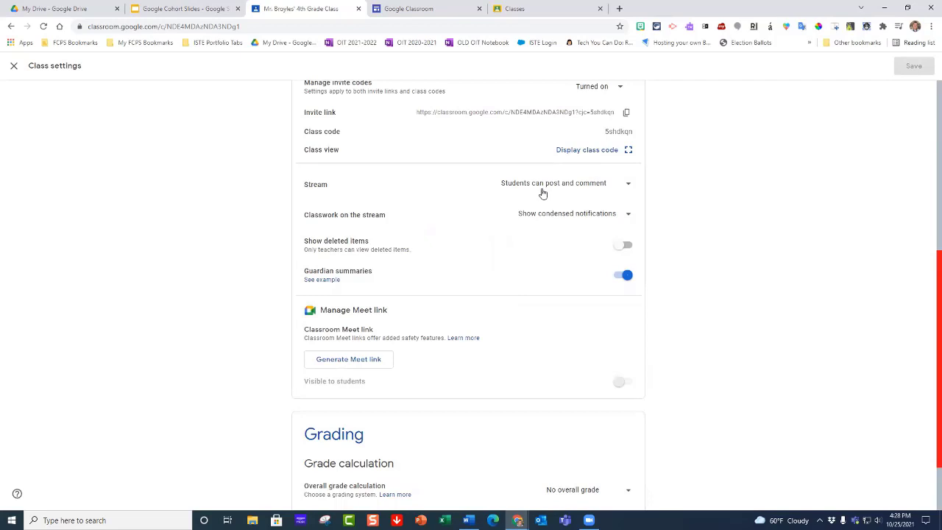
left_click(626, 187)
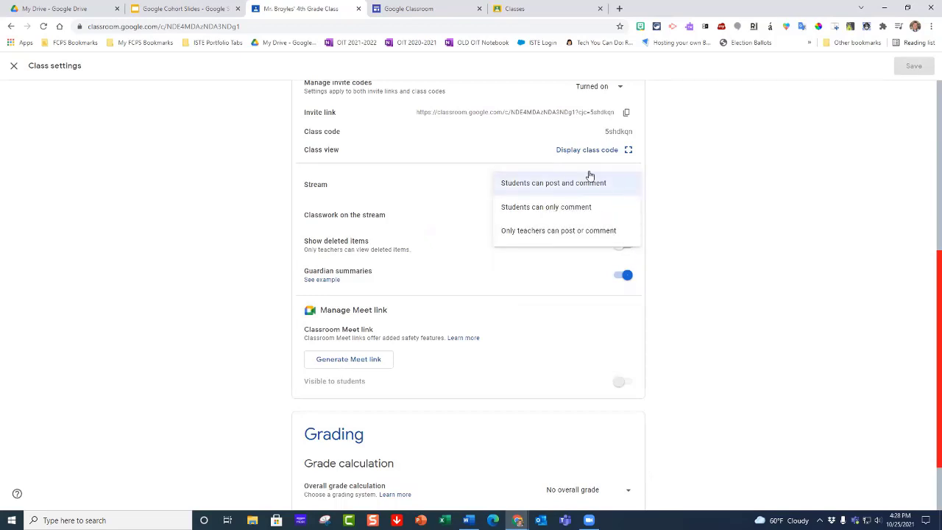
scroll(662, 191, "up", 5)
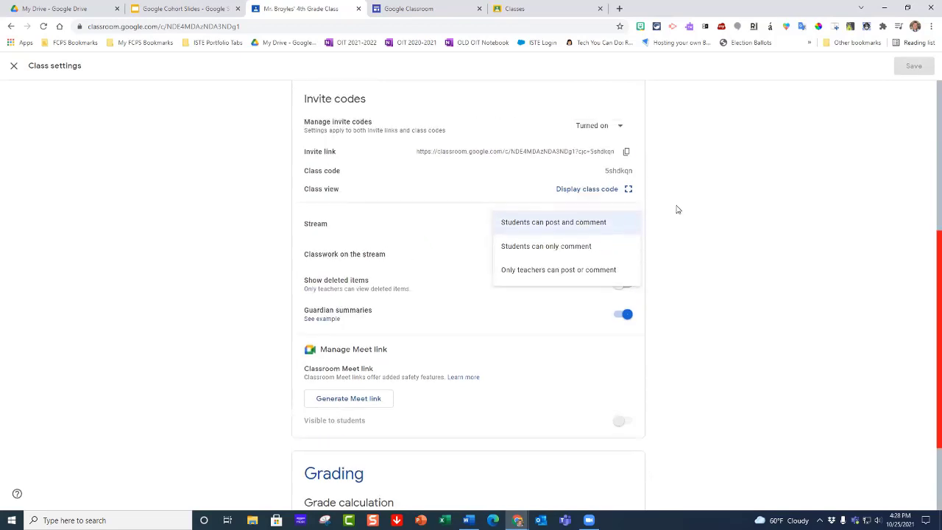
left_click(12, 66)
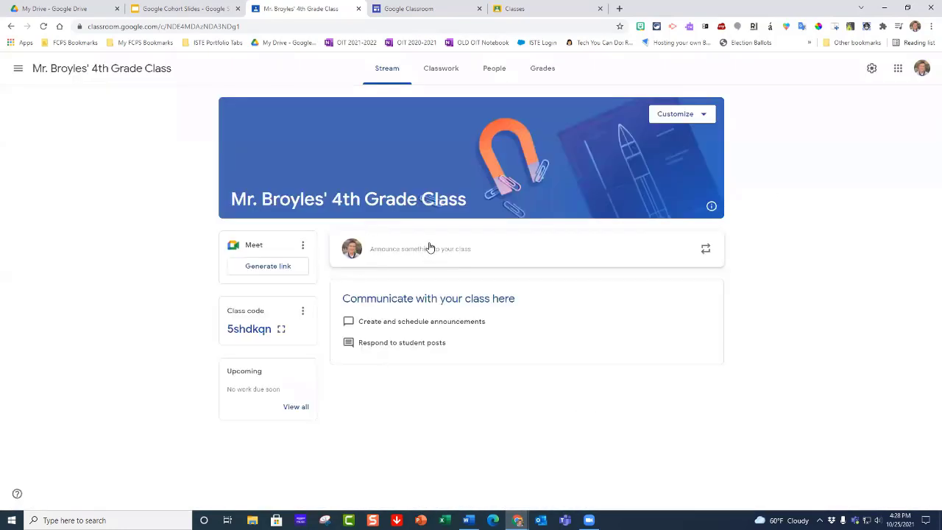
Step: Post the announcement "Be sure to study for the math quiz on Friday." to all students on the class stream
left_click(425, 250)
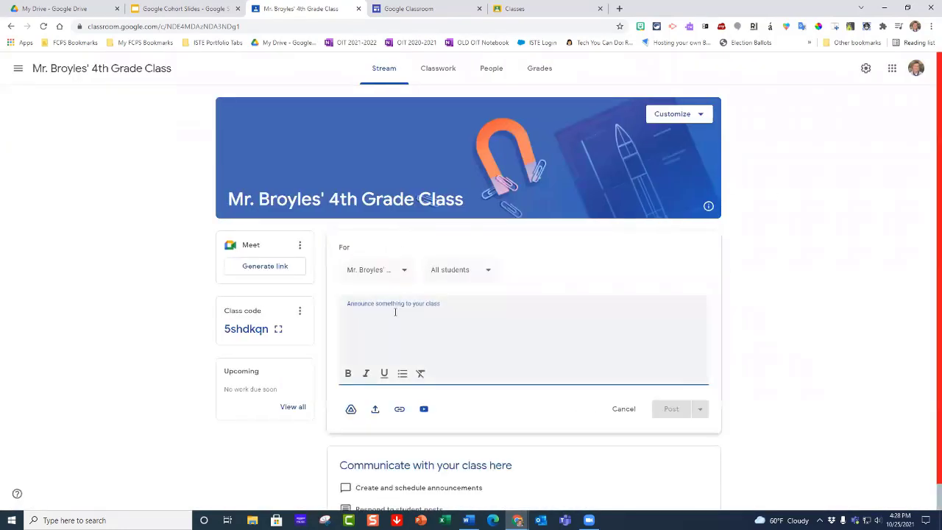
type("Be")
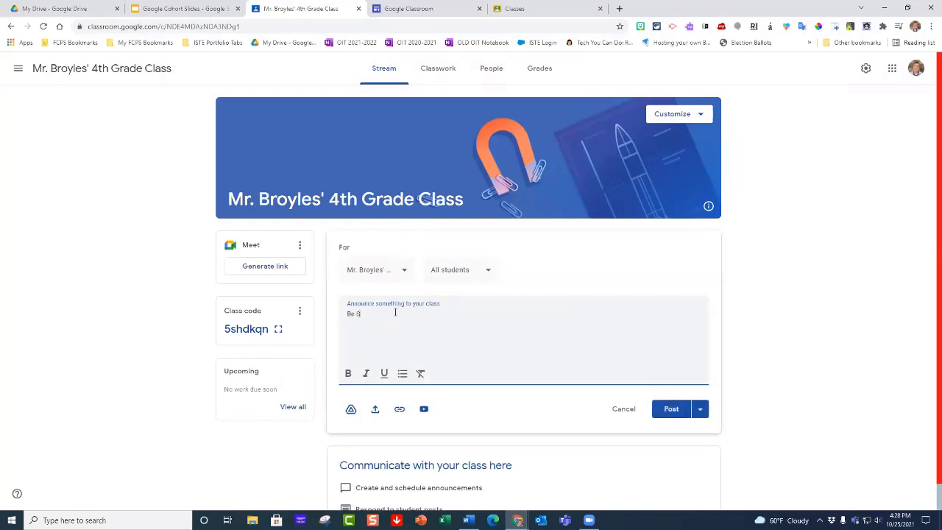
type(" sure to stud")
type("y of rthe")
type(" for the mat")
type("h quiz on Friday")
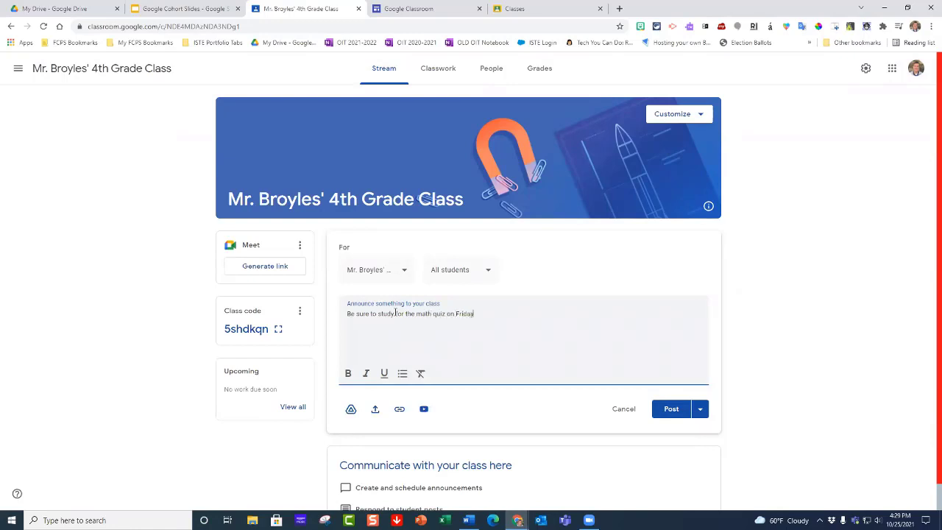
type(".")
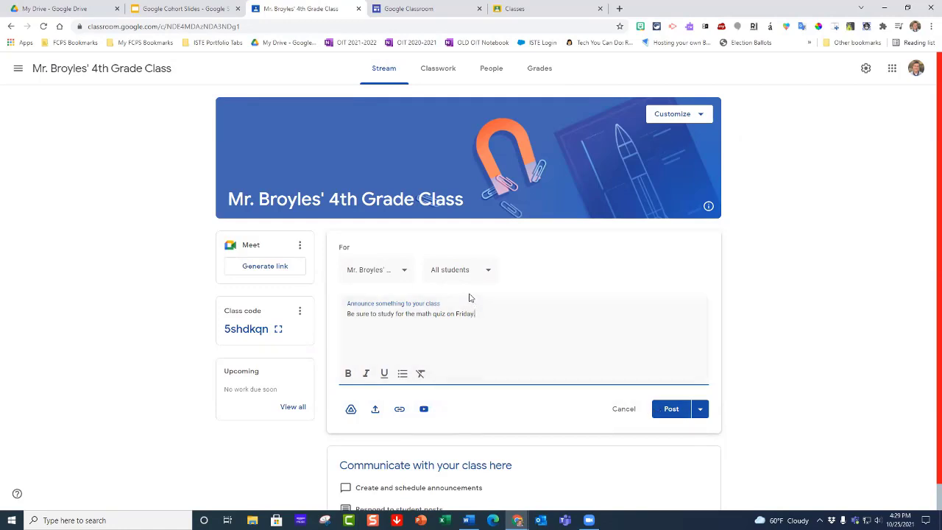
left_click(671, 410)
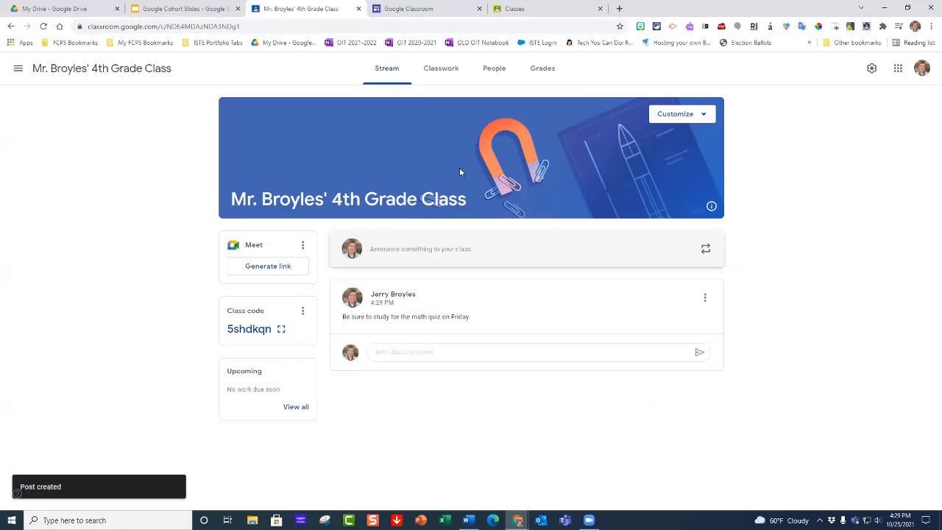
Step: View the class's teacher and student roster, return to the stream, and activate the comment field under the math quiz announcement
left_click(493, 69)
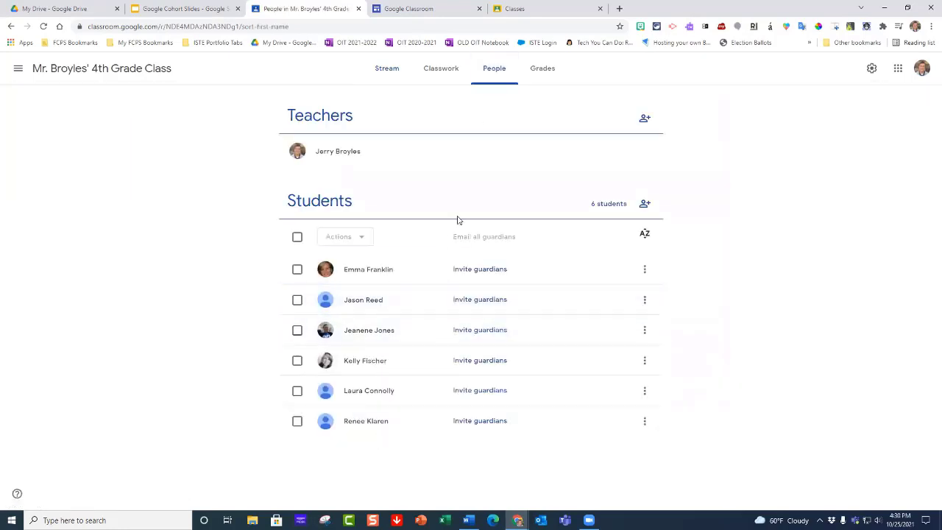
left_click(390, 69)
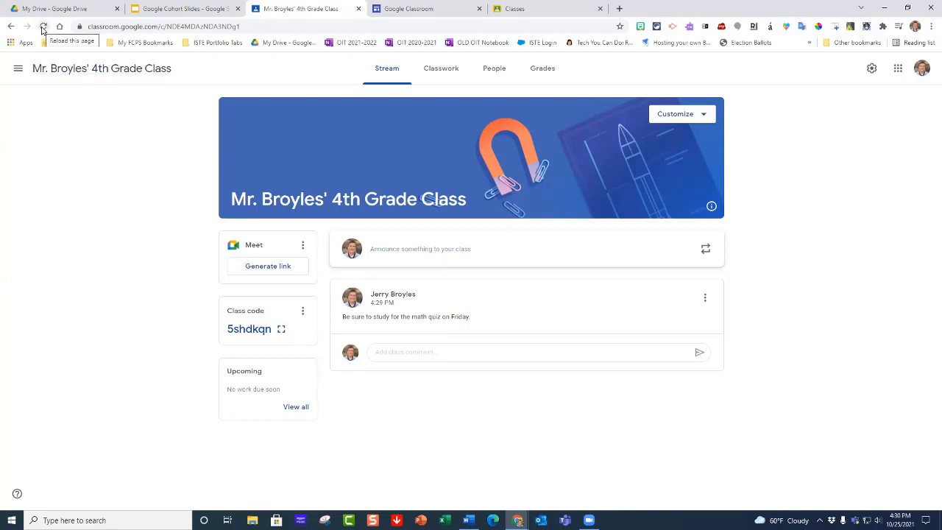
left_click(436, 354)
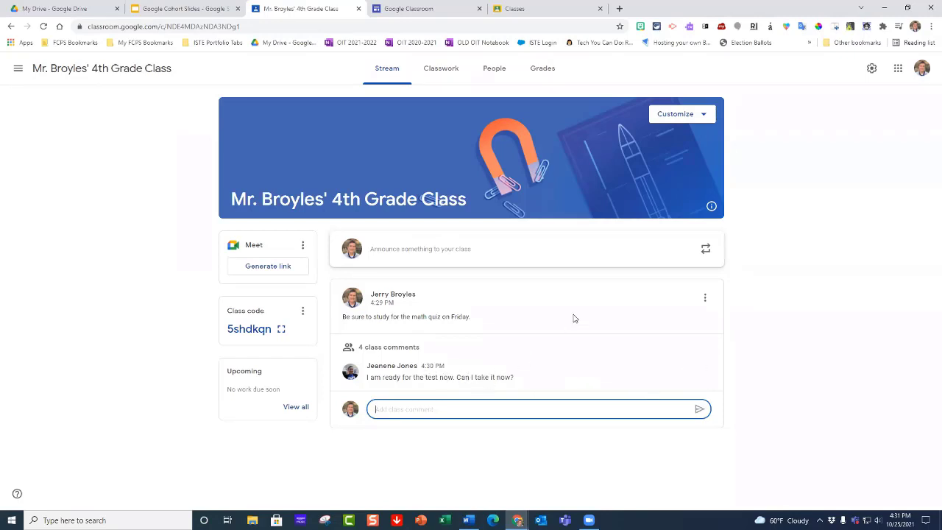
Step: Open the class settings and examine the choices for Stream permissions and for classwork notifications on the stream, keeping the current selections
left_click(871, 69)
scroll(538, 286, "down", 3)
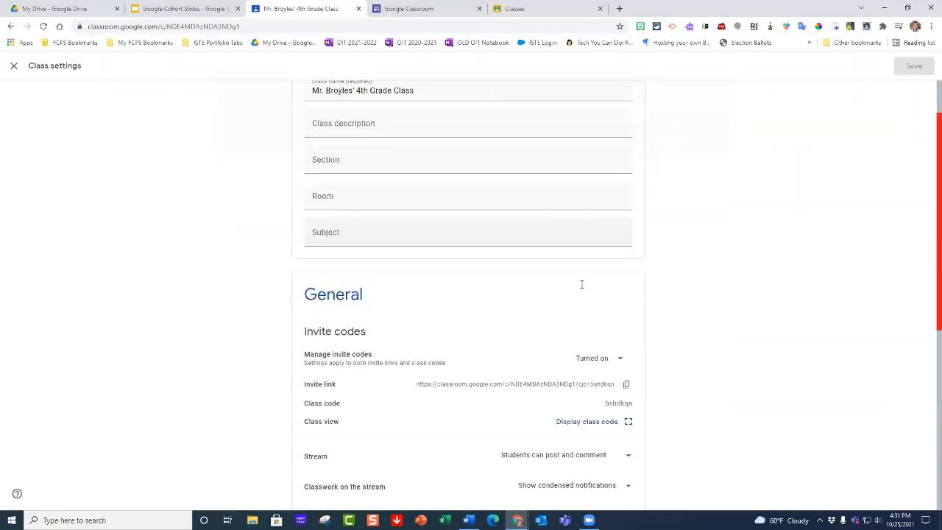
scroll(556, 244, "down", 1)
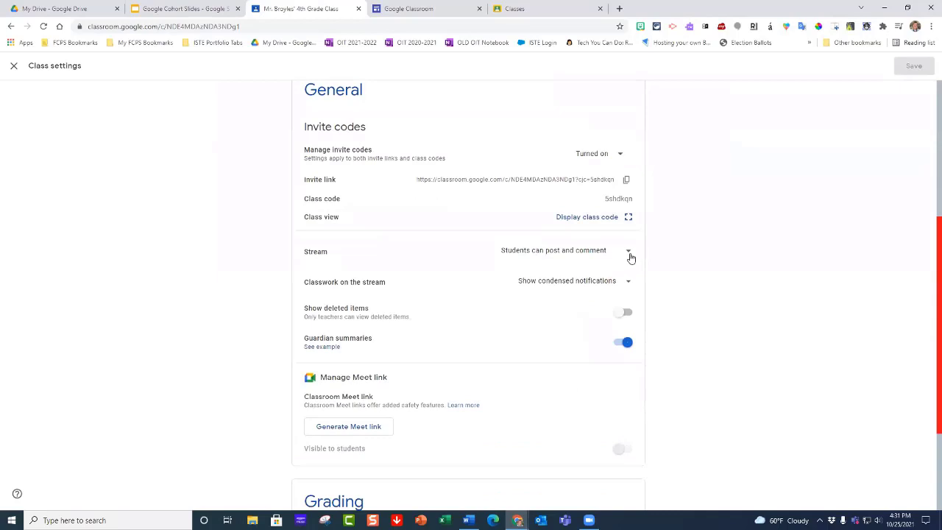
left_click(630, 256)
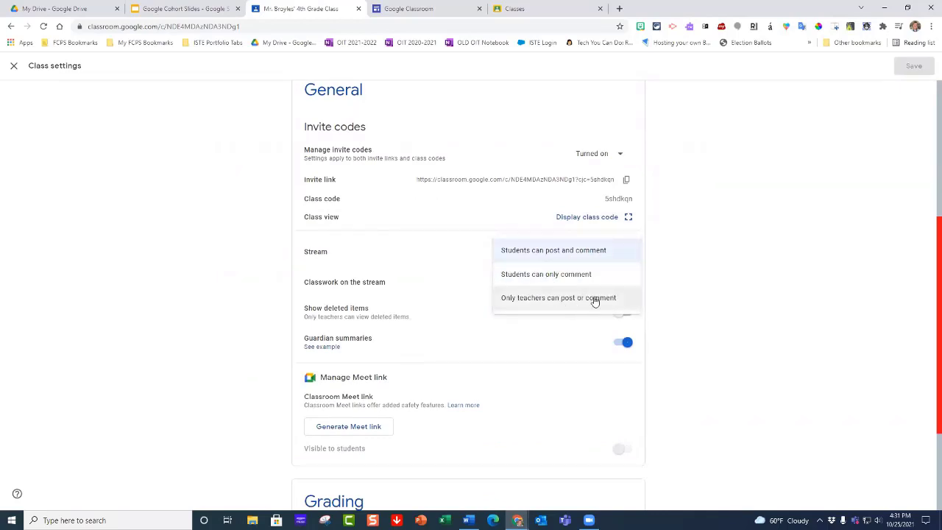
left_click(733, 268)
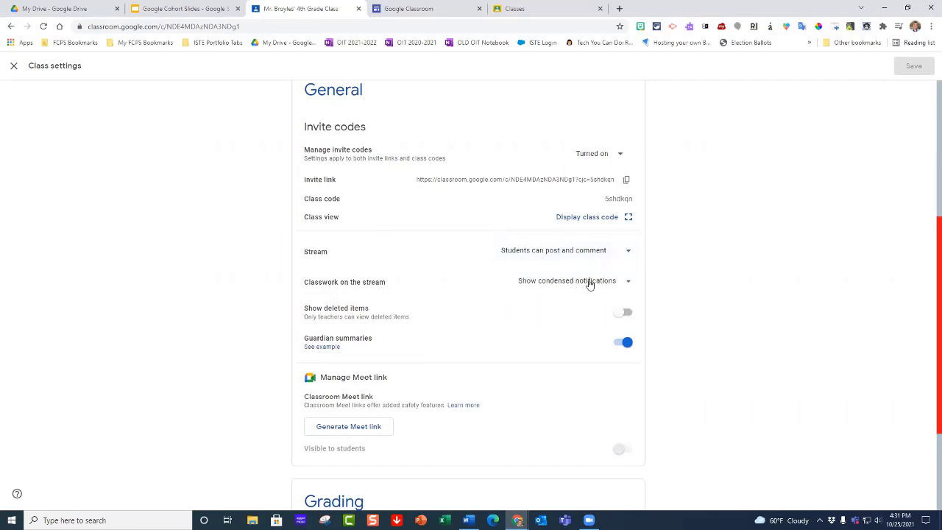
left_click(623, 284)
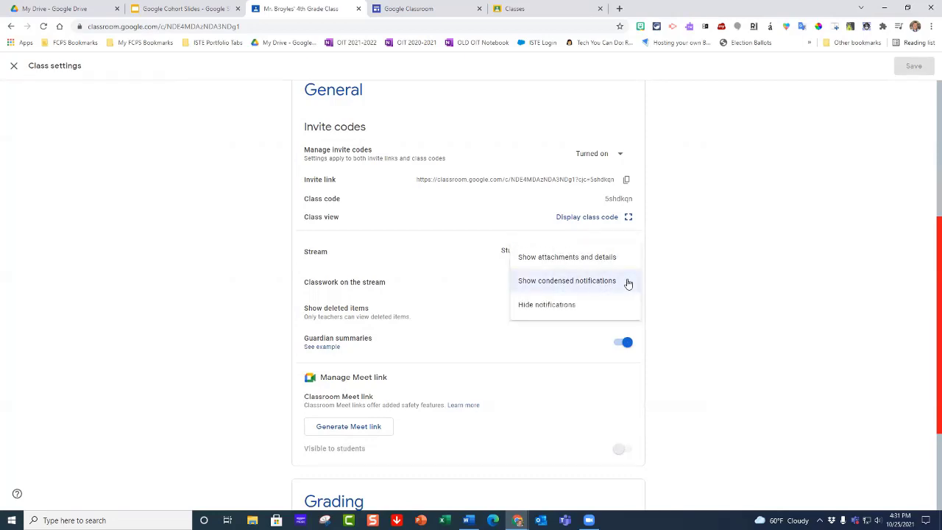
left_click(696, 292)
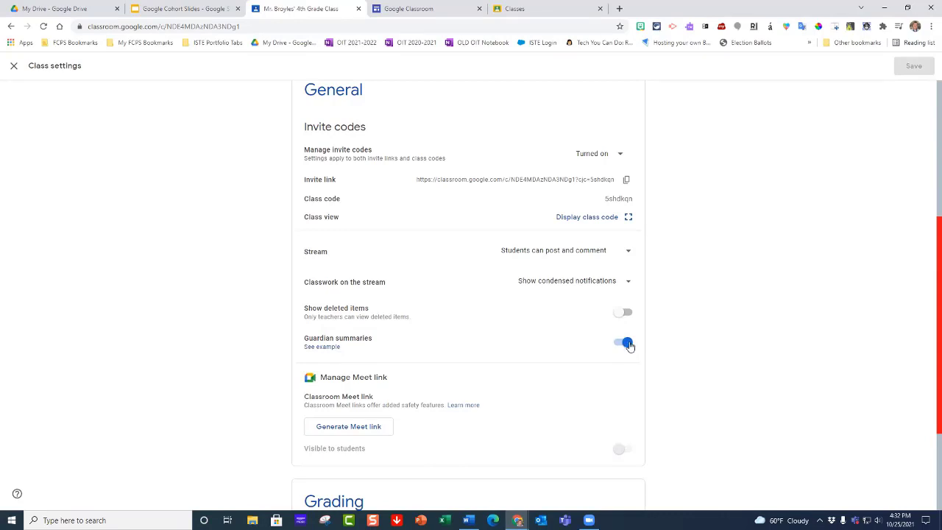
Step: Review the guardian summaries, Meet link and grading sections of the class settings, and leave them without changes
scroll(719, 329, "down", 1)
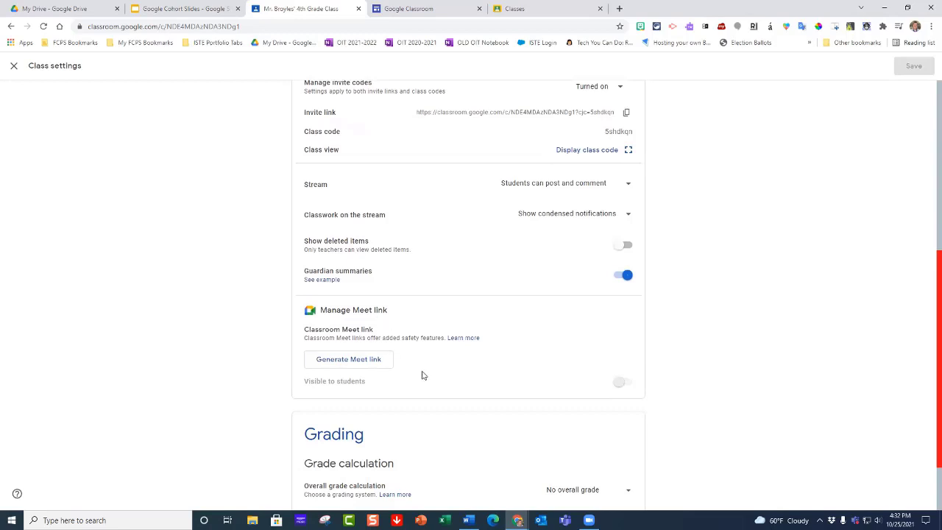
scroll(736, 322, "down", 1)
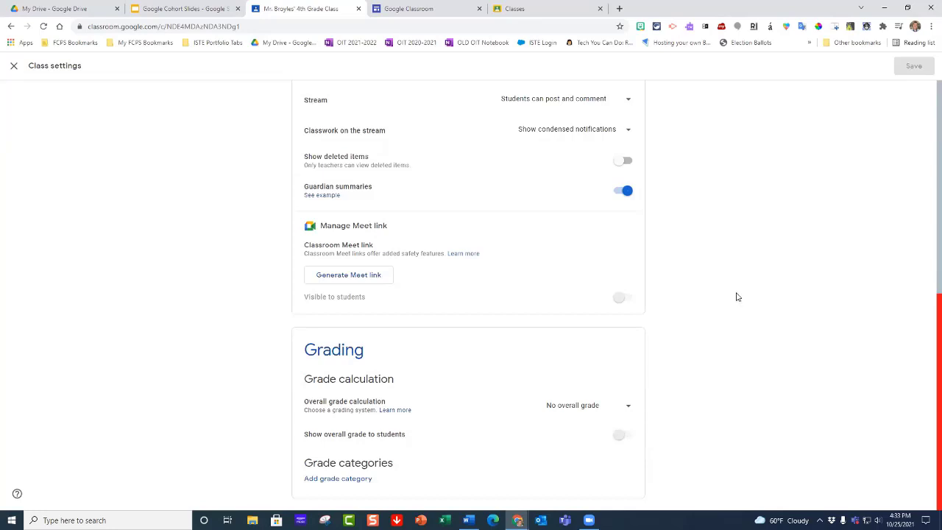
scroll(742, 302, "up", 4)
scroll(742, 302, "up", 1)
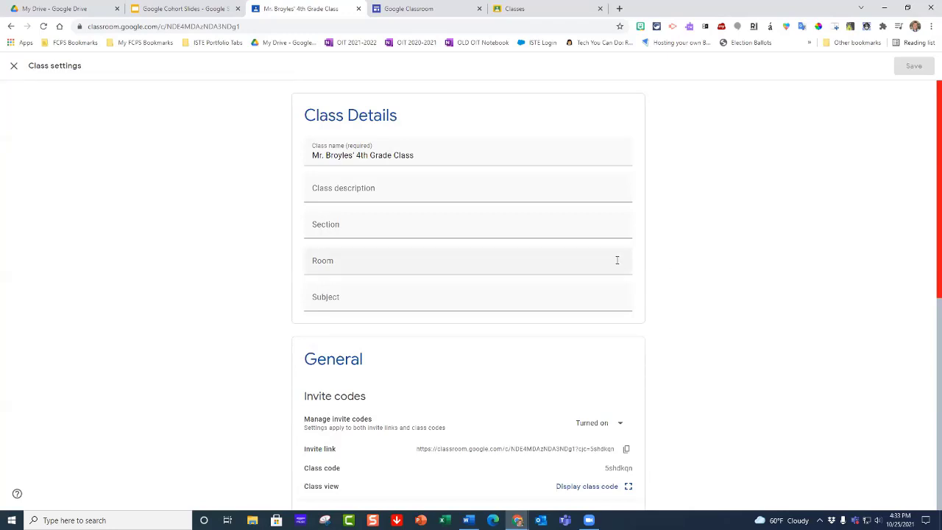
left_click(14, 66)
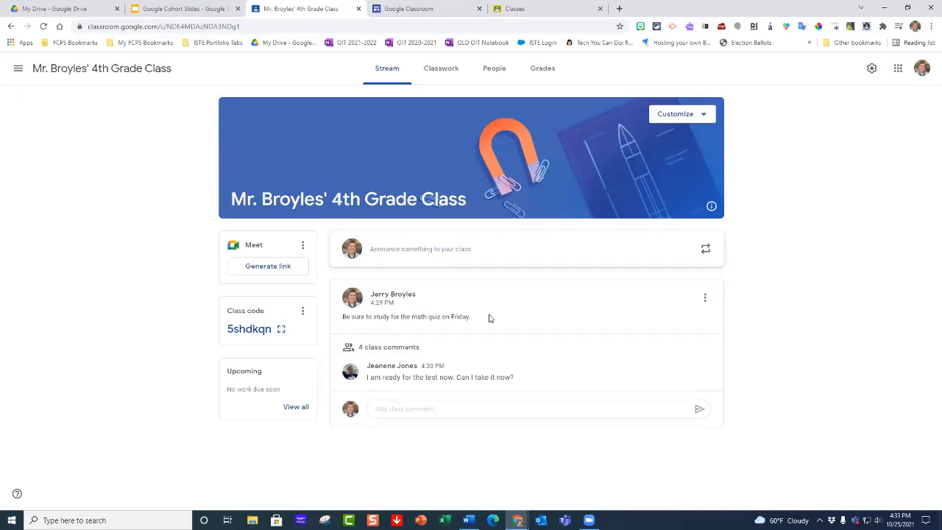
Step: Expand all the class comments under the math quiz announcement and read through them
left_click(411, 348)
scroll(486, 355, "down", 1)
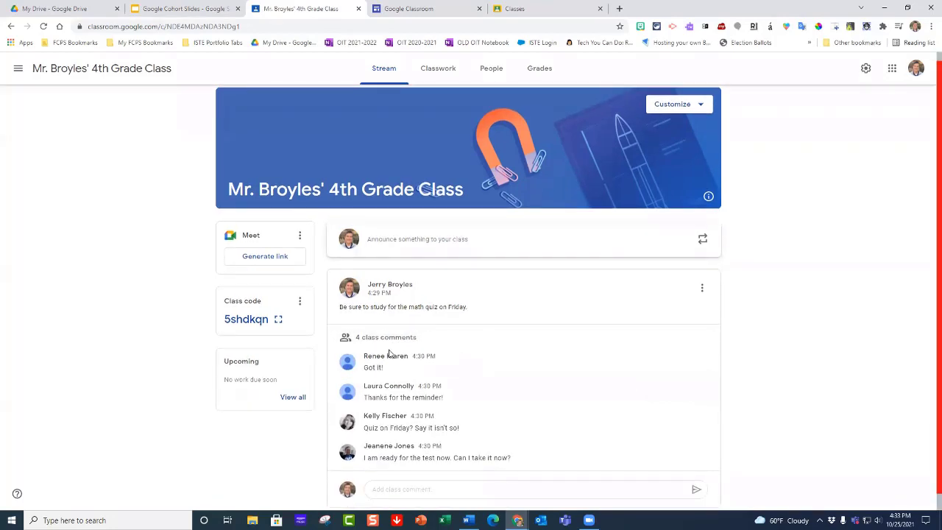
scroll(386, 365, "down", 1)
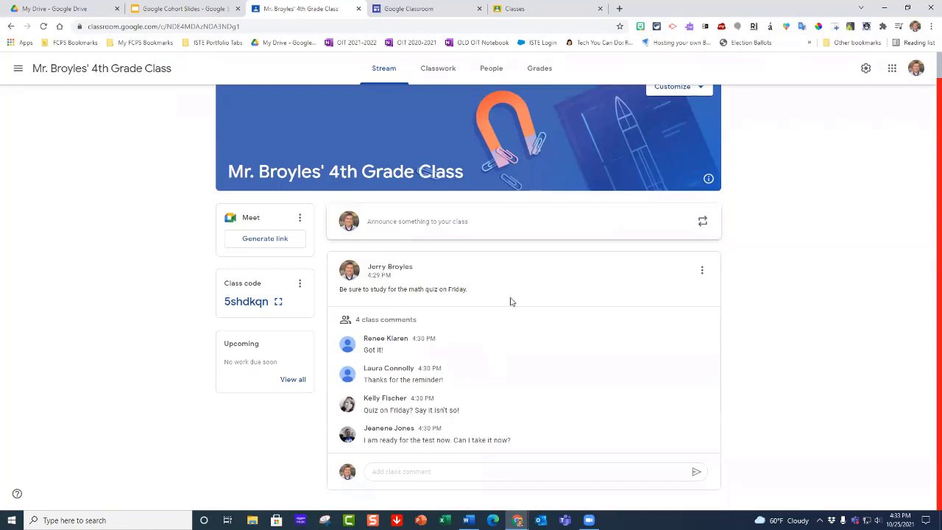
Step: Go to the 4th grade class's Classwork page, view the kinds of items that can be created, and dismiss the choices
left_click(440, 73)
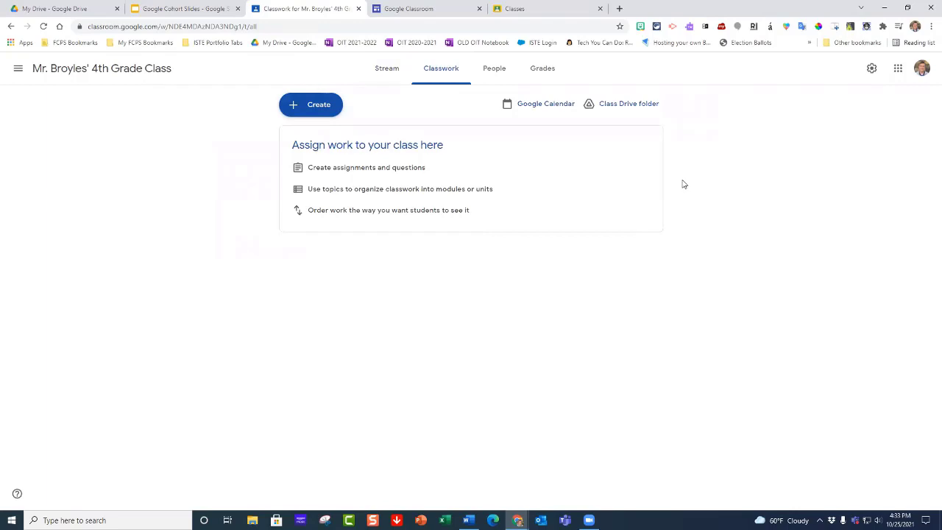
left_click(310, 110)
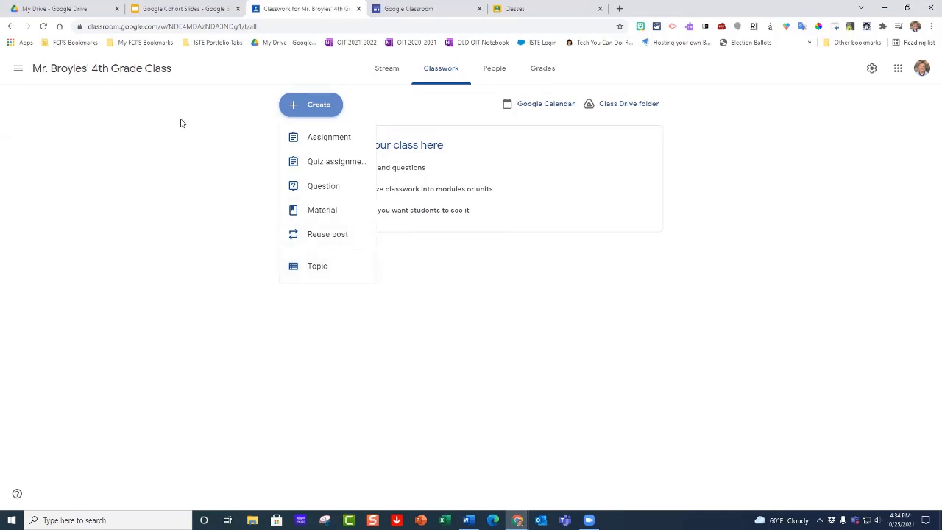
left_click(20, 71)
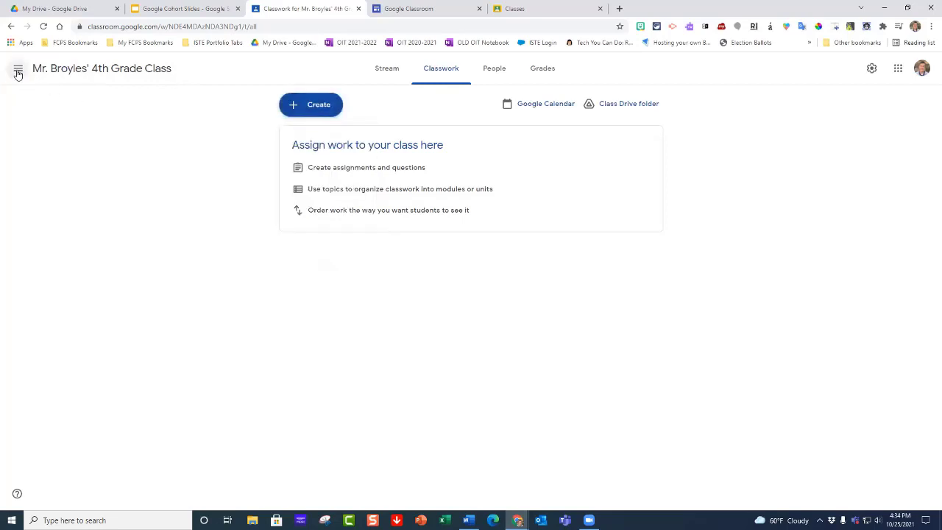
Step: Return to the list of all classes, and open the Classwork page of the DIX 4th grade class
left_click(18, 68)
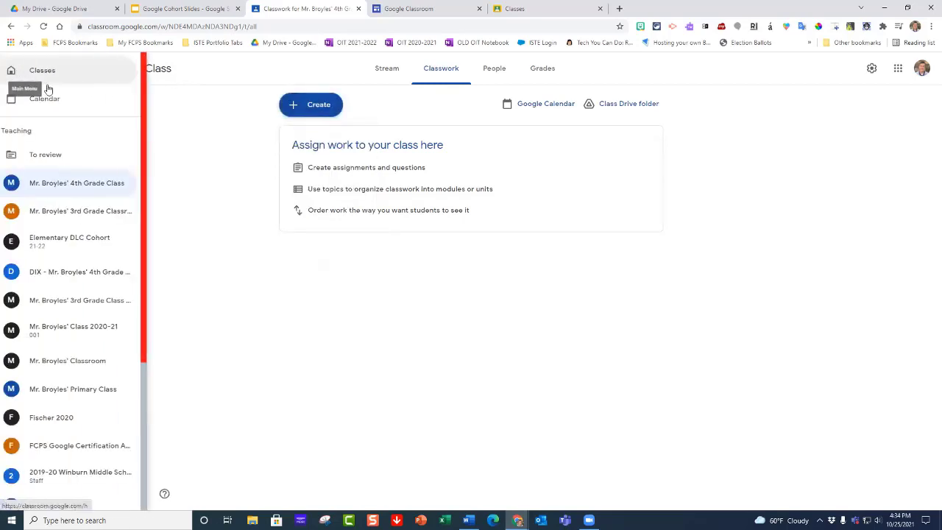
left_click(218, 83)
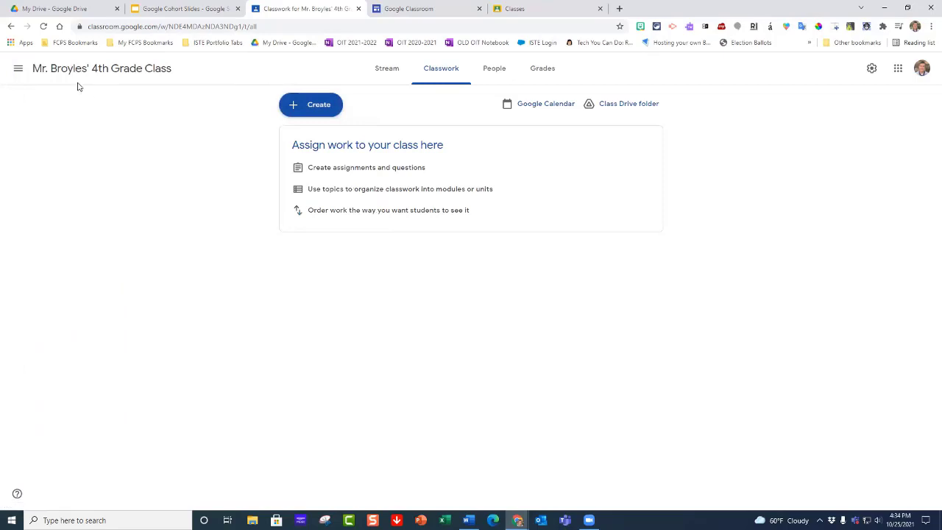
left_click(18, 71)
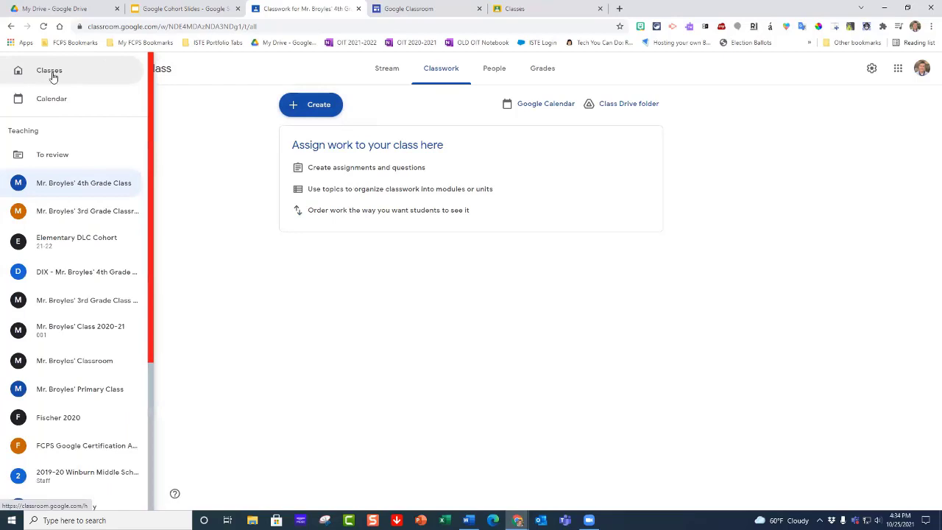
left_click(52, 74)
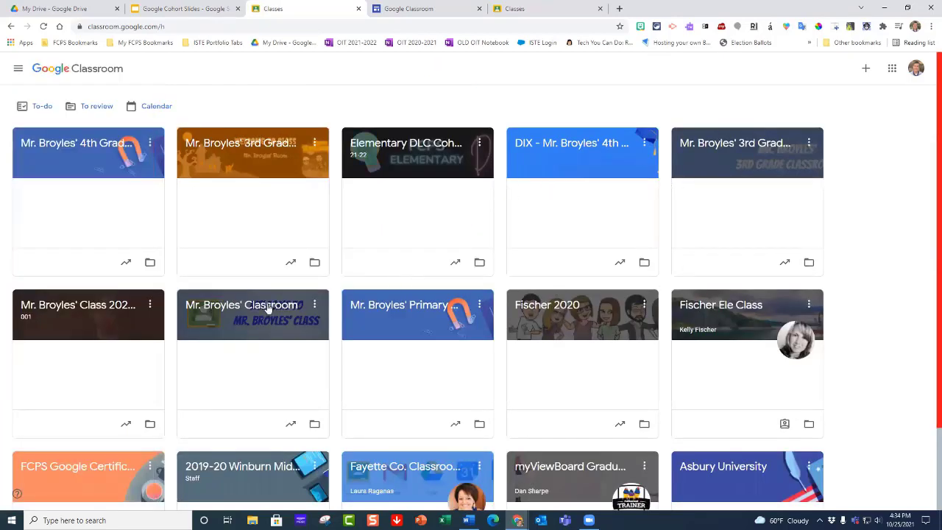
left_click(557, 147)
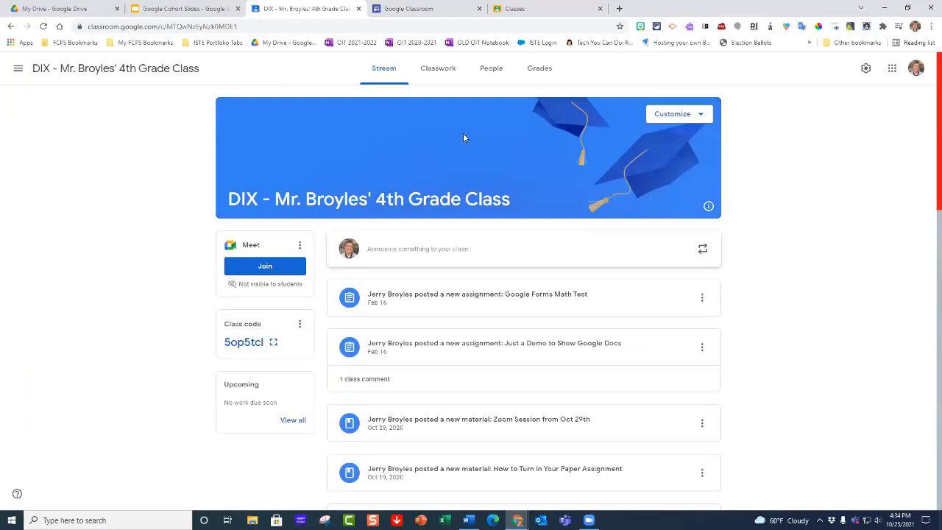
left_click(447, 73)
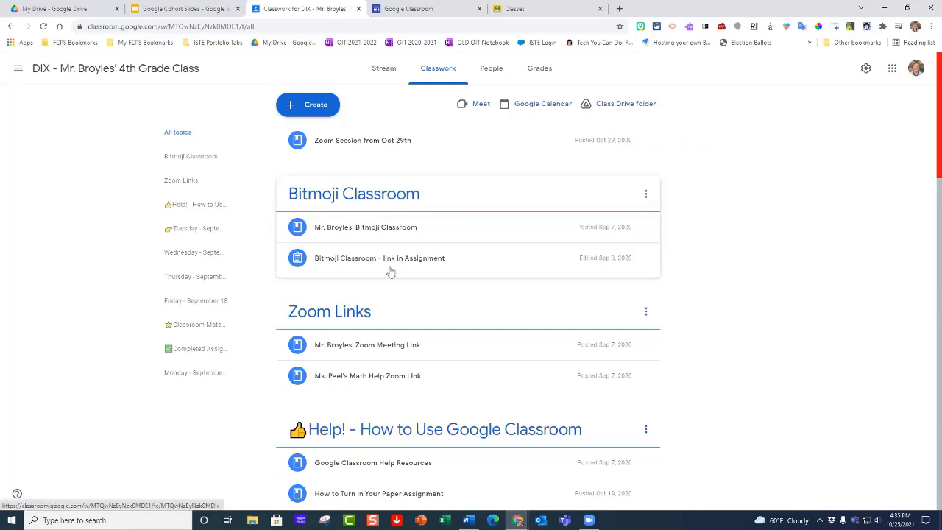
Step: Examine how the DIX class's classwork is organized into topics such as Bitmoji Classroom, Zoom Links, Help and individual school days
scroll(353, 319, "down", 1)
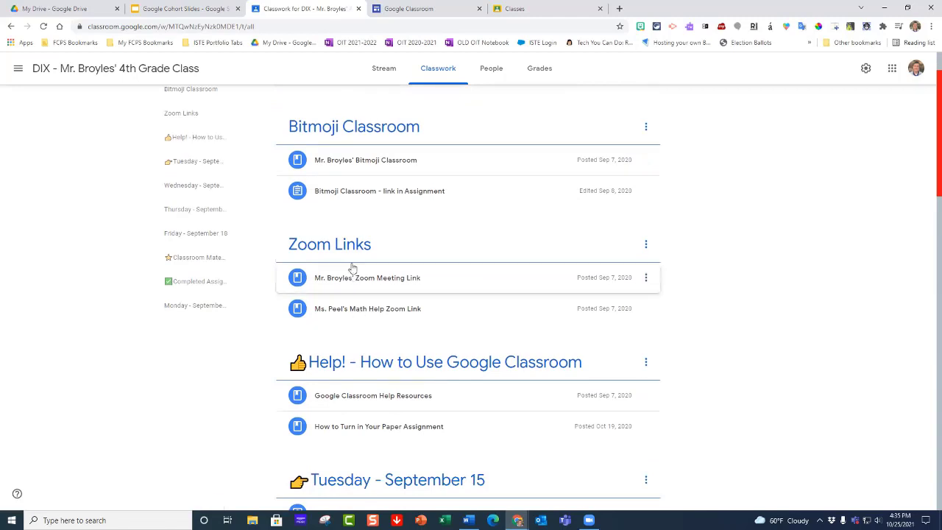
scroll(341, 237, "up", 1)
scroll(340, 235, "down", 3)
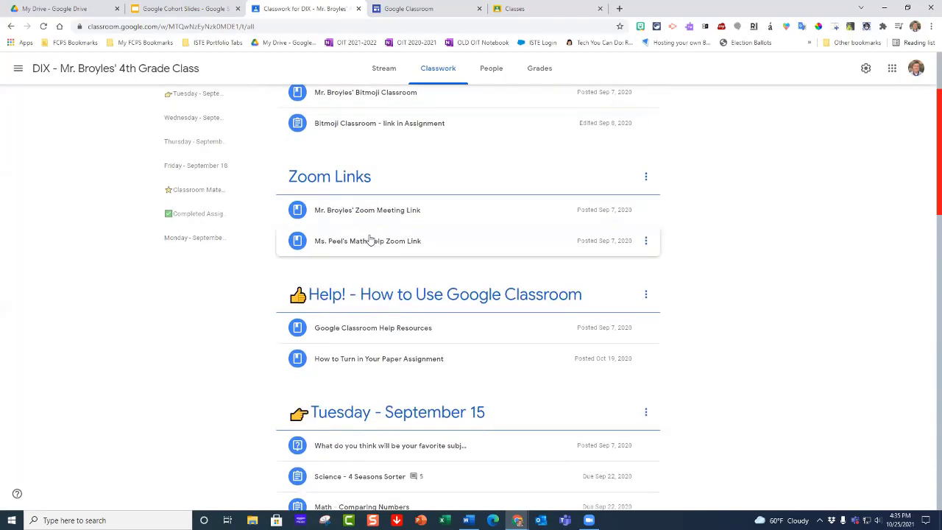
scroll(370, 240, "up", 1)
scroll(370, 240, "down", 2)
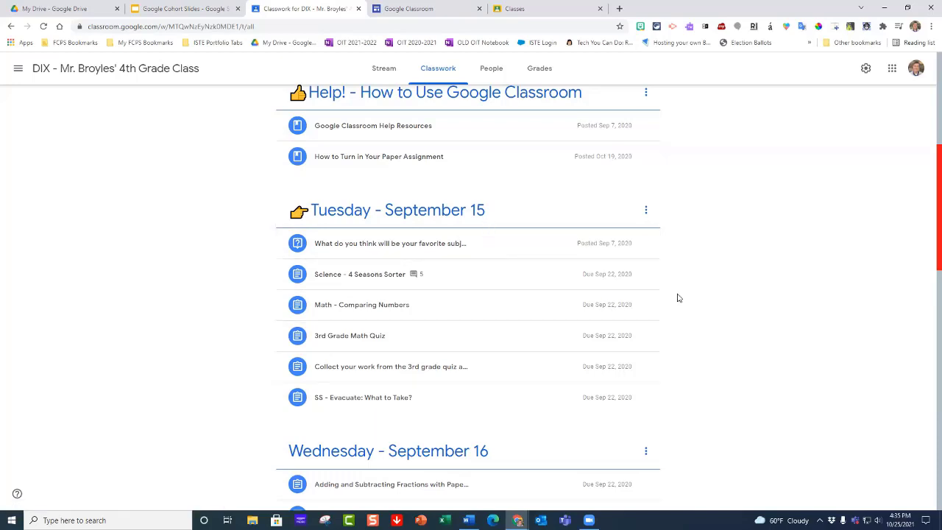
scroll(678, 298, "down", 2)
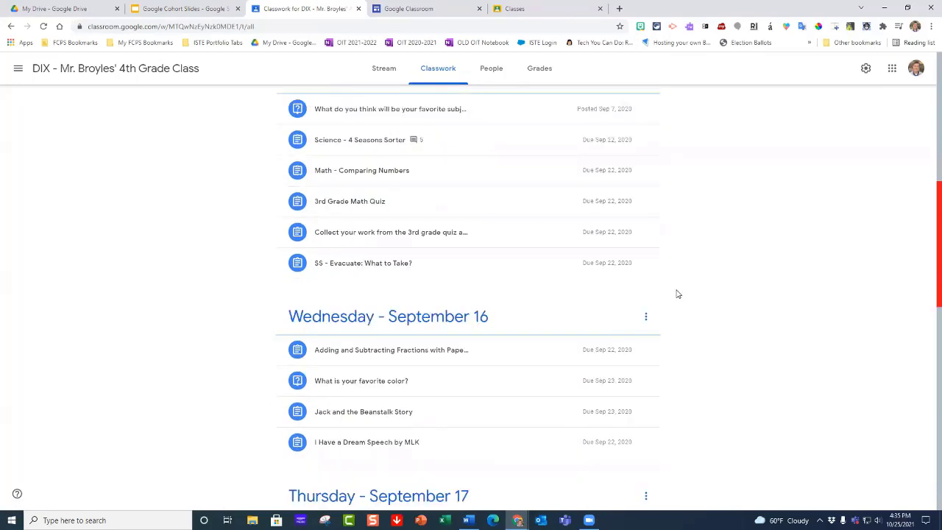
scroll(677, 295, "down", 1)
scroll(412, 258, "down", 1)
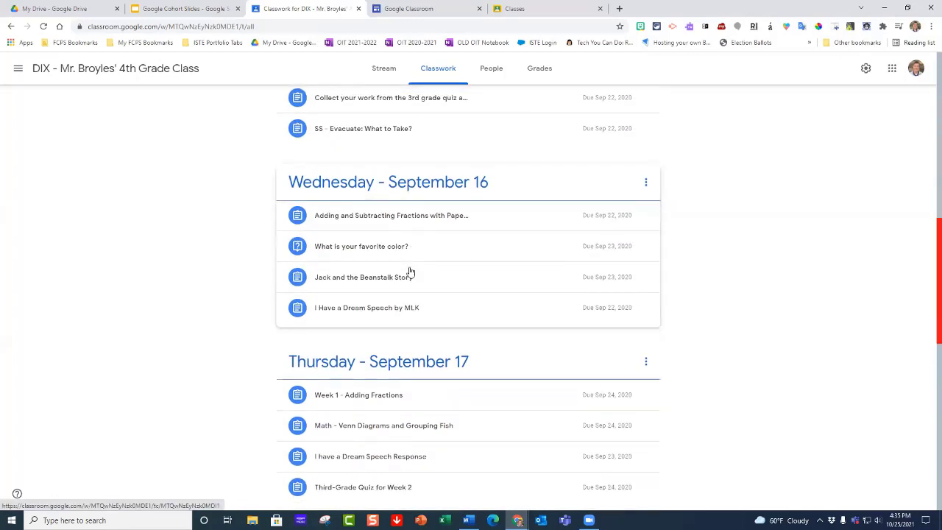
scroll(411, 272, "down", 1)
scroll(411, 274, "down", 2)
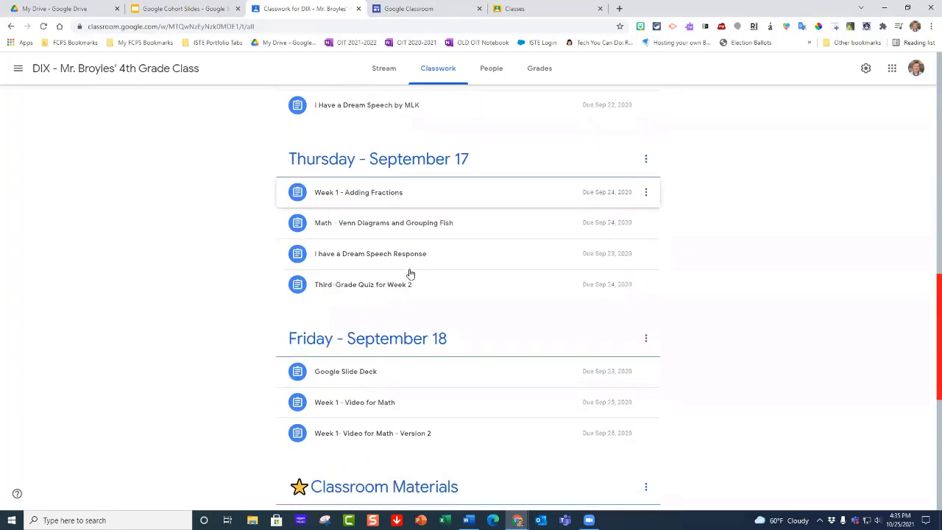
Step: Expand the Classroom Rules and Class Supplies materials under the Classroom Materials topic to view their attachments
scroll(410, 274, "down", 3)
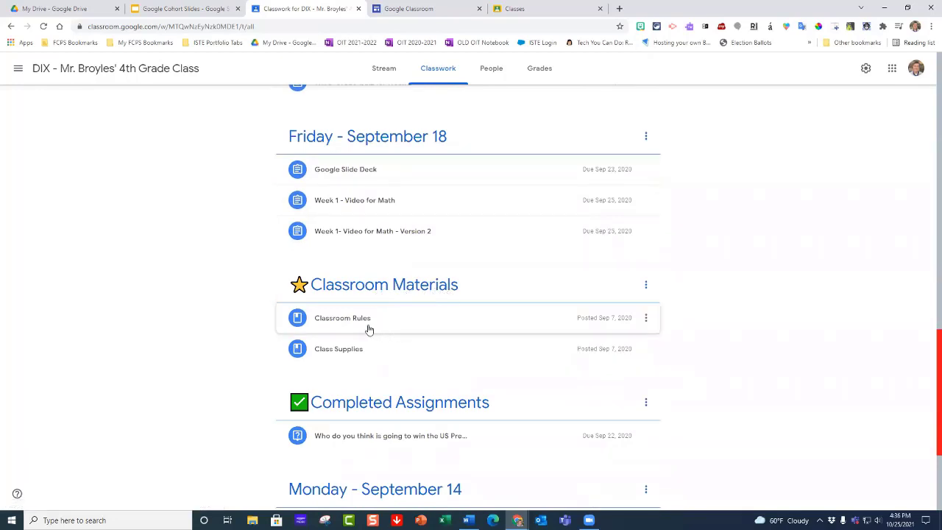
scroll(345, 294, "down", 2)
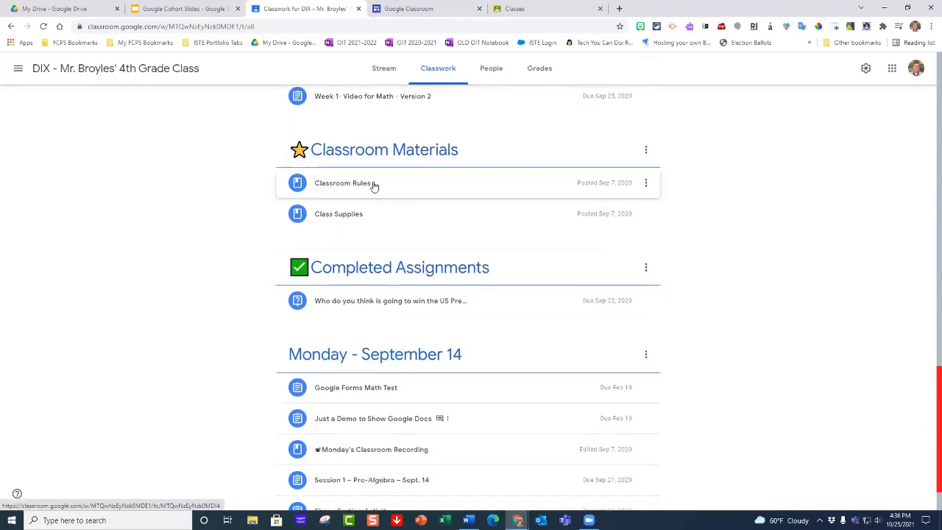
left_click(373, 186)
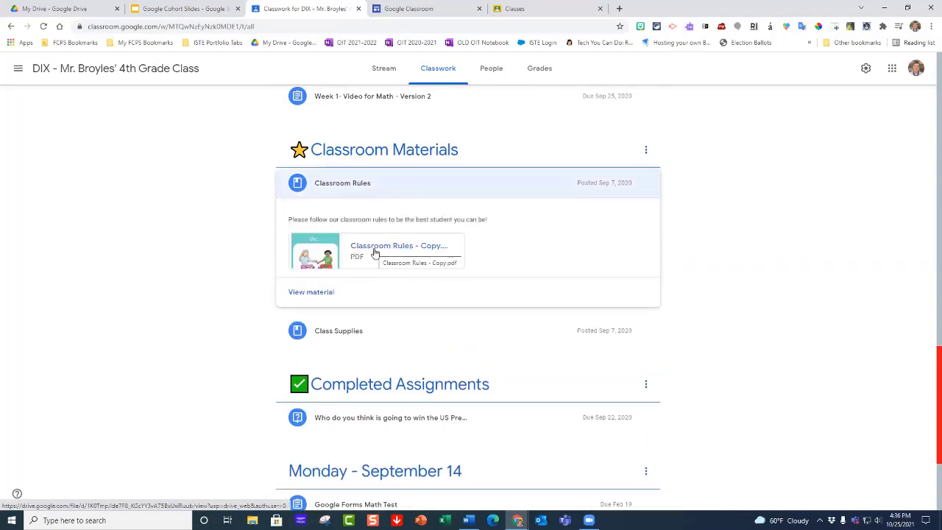
left_click(335, 332)
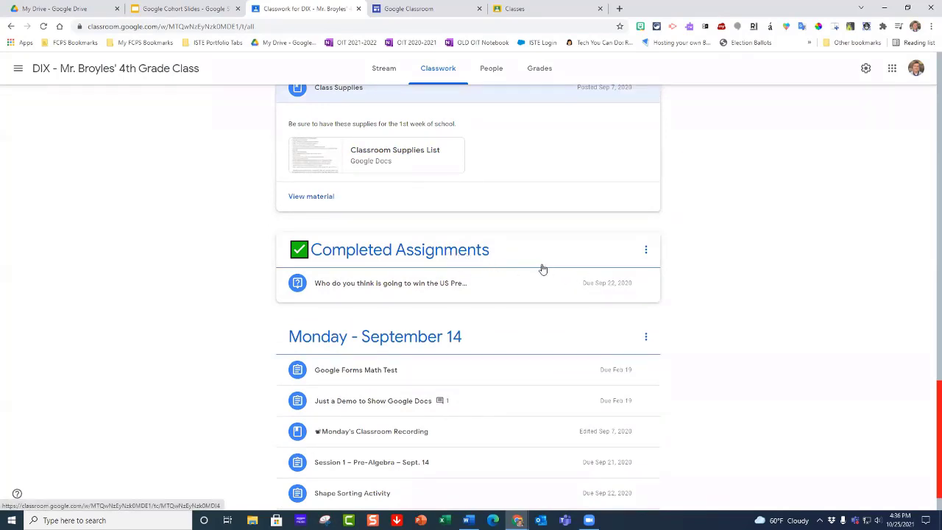
Step: Move the Tuesday - September 15 topic directly below the Monday - September 14 topic on the Classwork page
scroll(547, 270, "down", 10)
scroll(547, 270, "up", 4)
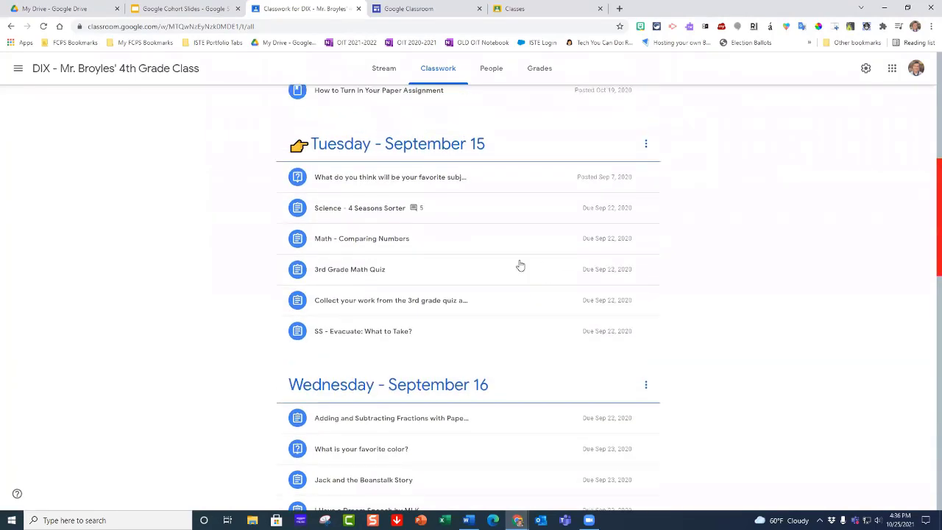
scroll(365, 220, "up", 1)
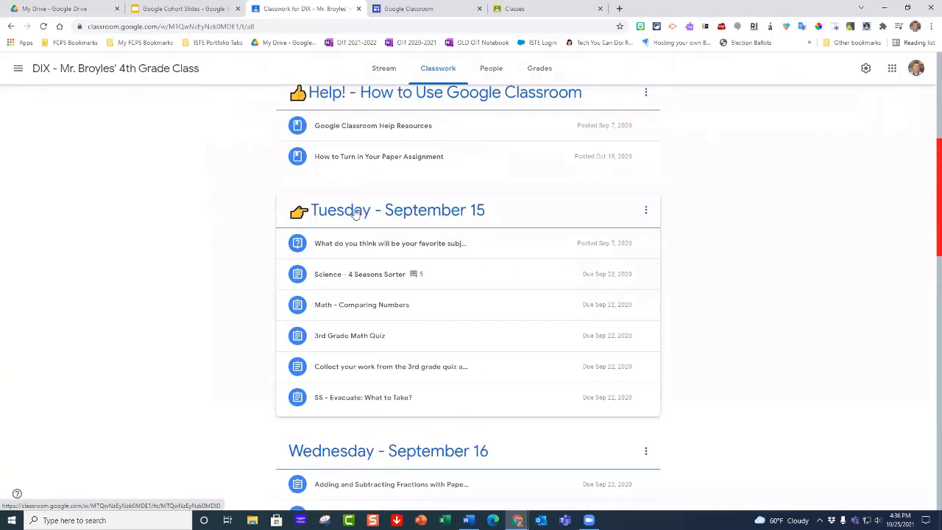
left_click_drag(361, 240, 391, 457)
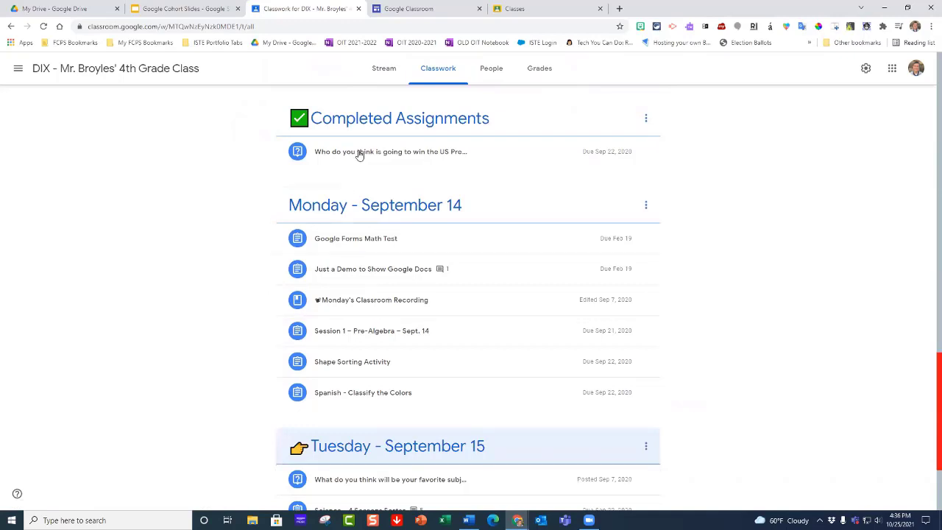
scroll(427, 271, "up", 3)
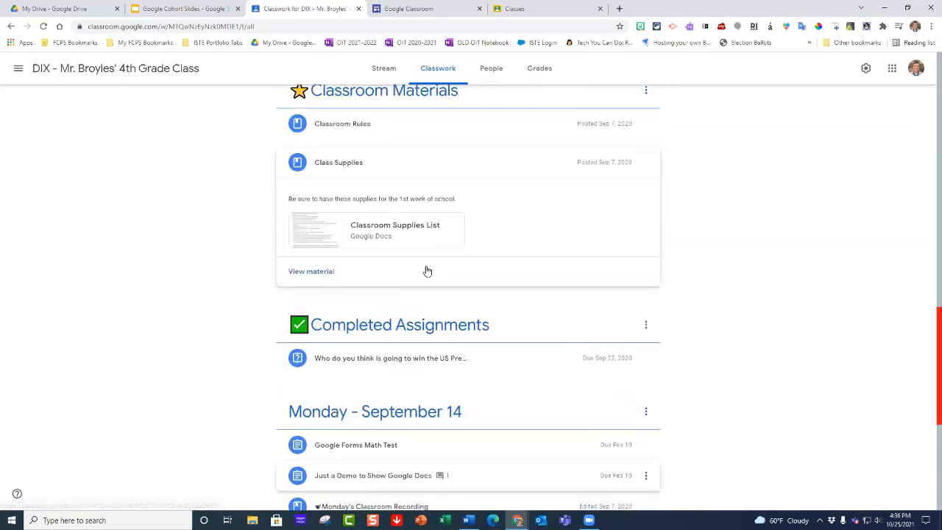
Step: Review the DIX class's topics again, from the Classroom Materials topic back to Bitmoji Classroom, Zoom Links and Help
scroll(426, 271, "up", 10)
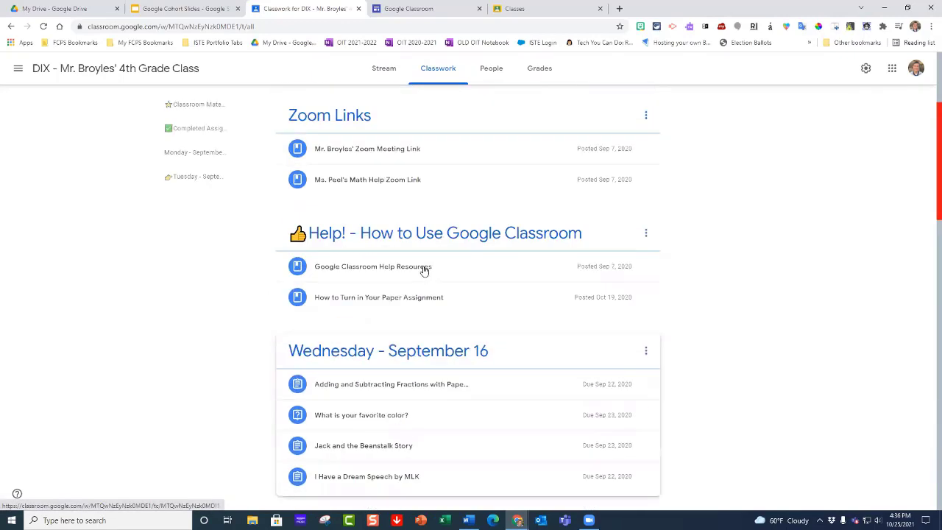
scroll(390, 186, "up", 3)
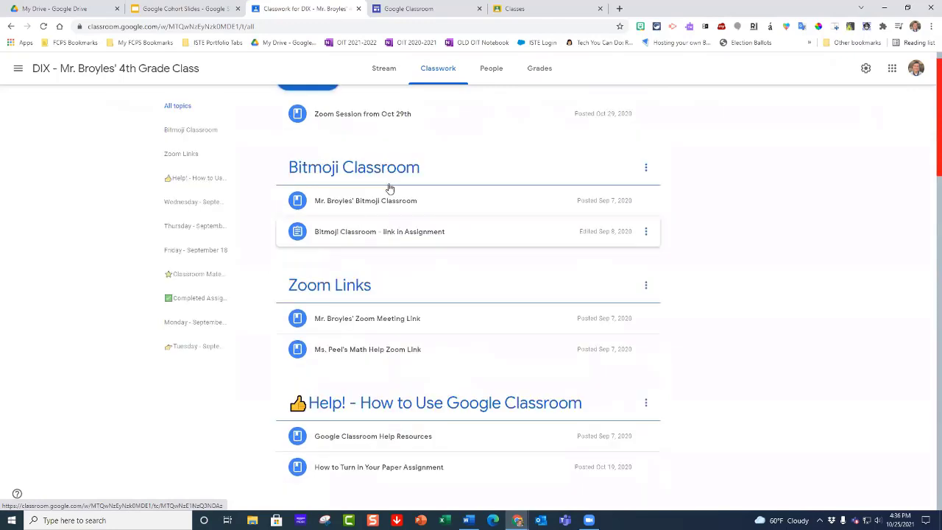
scroll(421, 230, "up", 1)
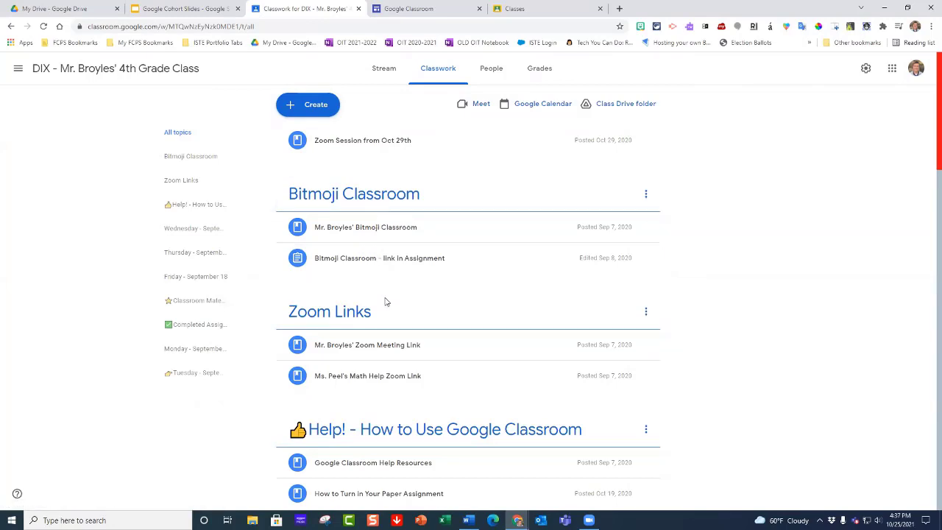
scroll(370, 314, "down", 1)
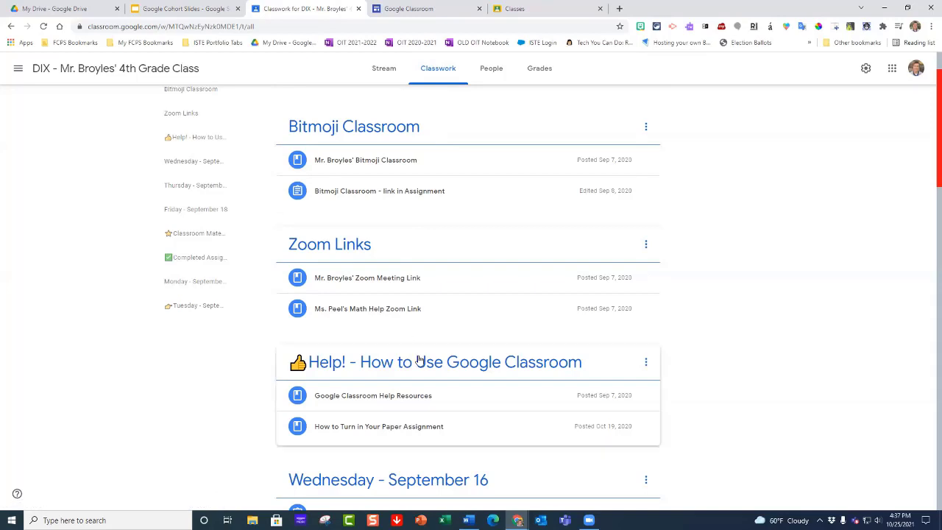
scroll(423, 365, "down", 1)
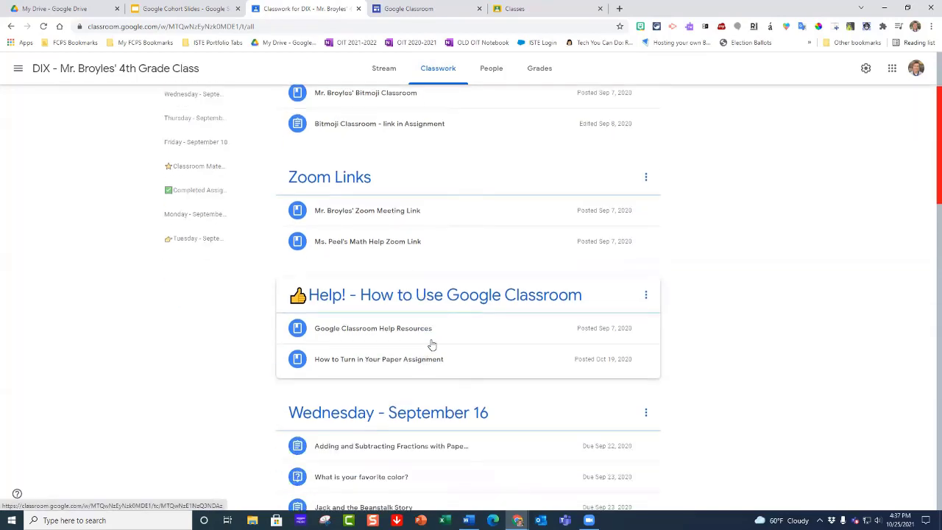
scroll(469, 305, "up", 1)
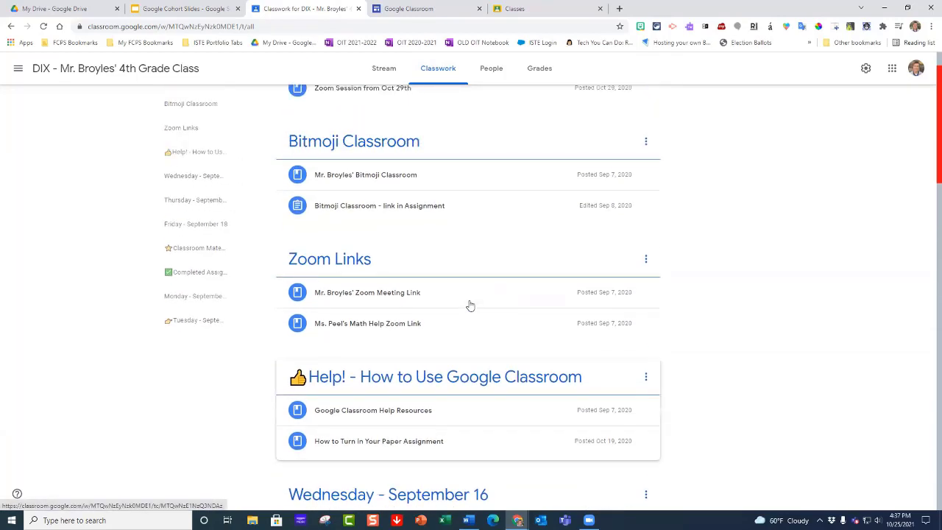
scroll(471, 264, "up", 1)
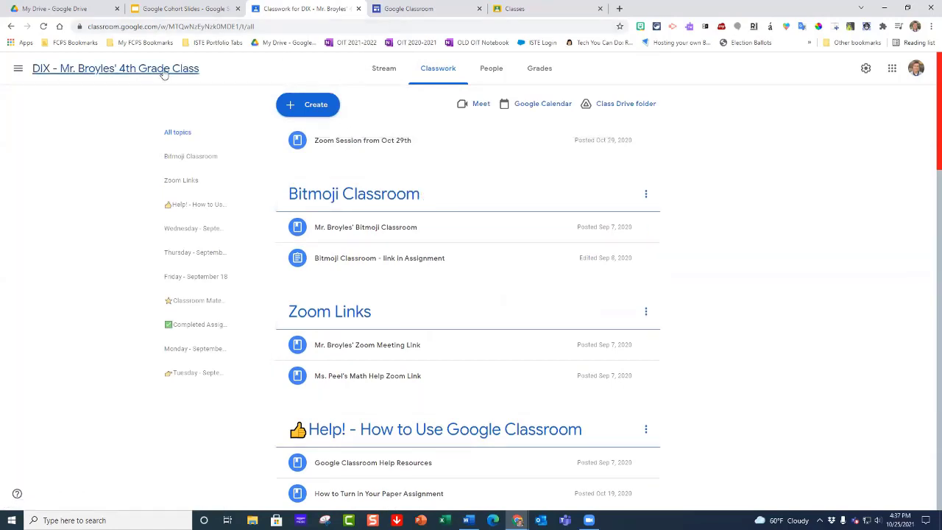
Step: Go back to the list of all classes and open the Classwork page of the newly created 4th grade class
left_click(18, 68)
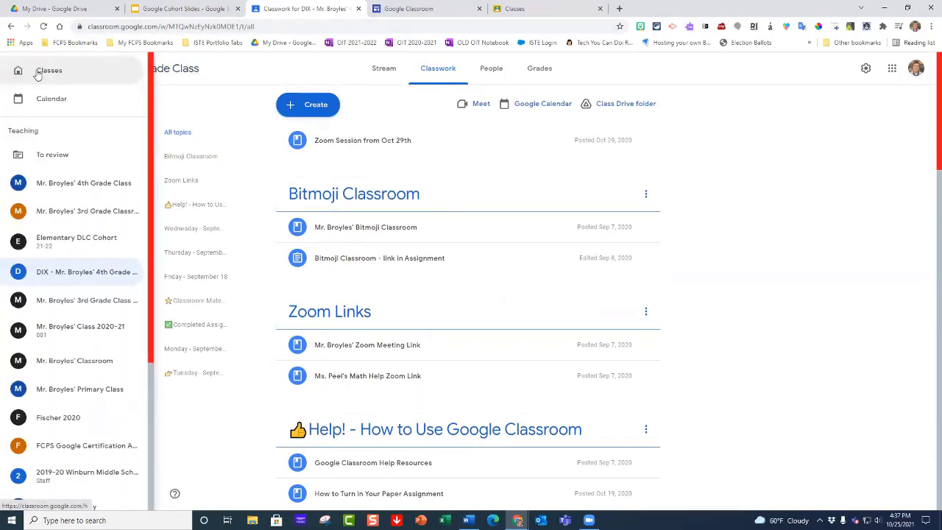
left_click(15, 70)
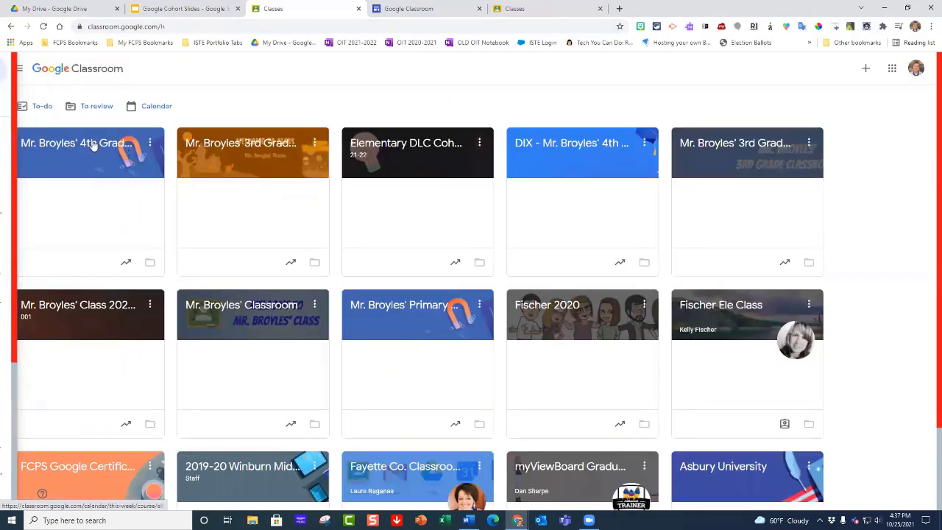
left_click(92, 145)
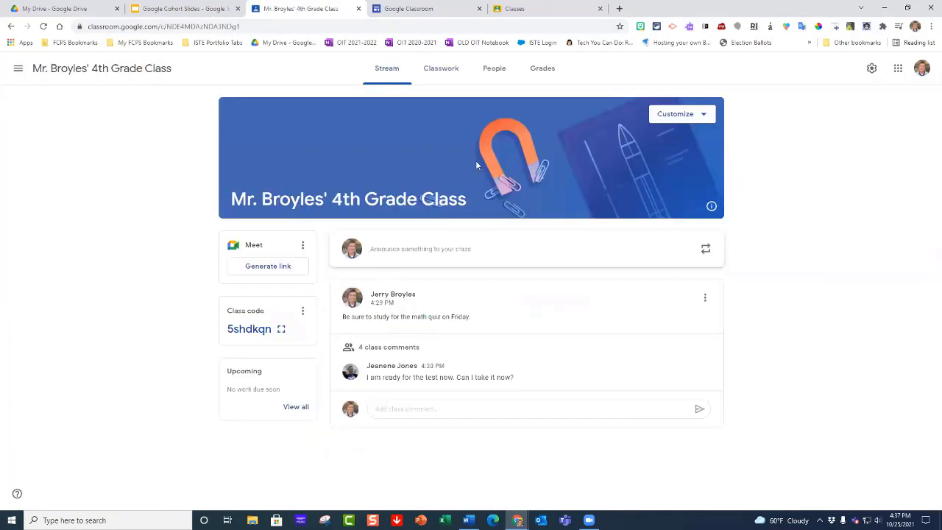
left_click(449, 74)
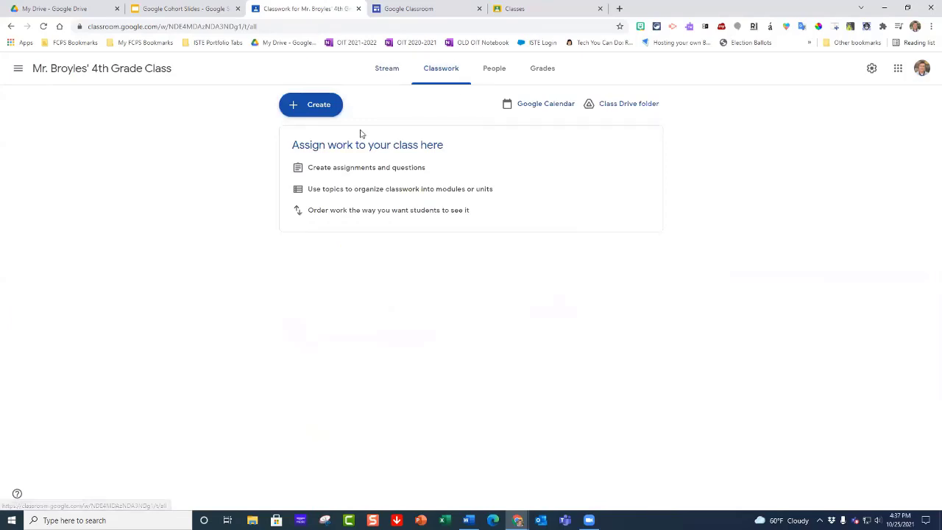
Step: Add a classwork topic named "Monday - October 25" to the 4th grade class
left_click(324, 114)
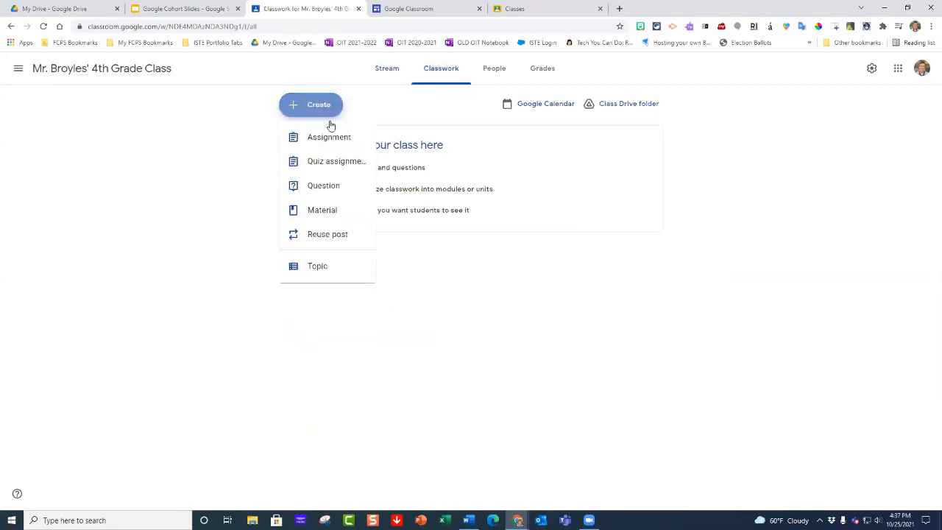
left_click(316, 267)
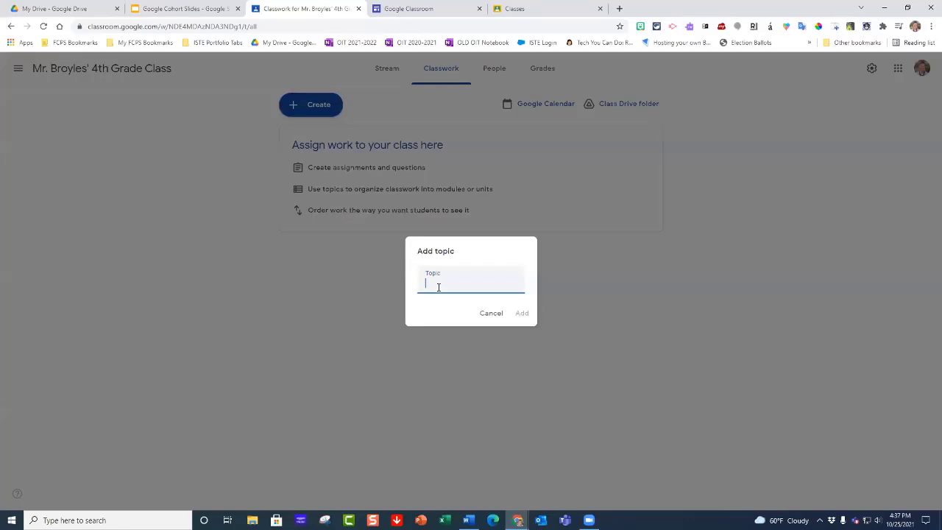
type("Monday - October 25")
key("Return")
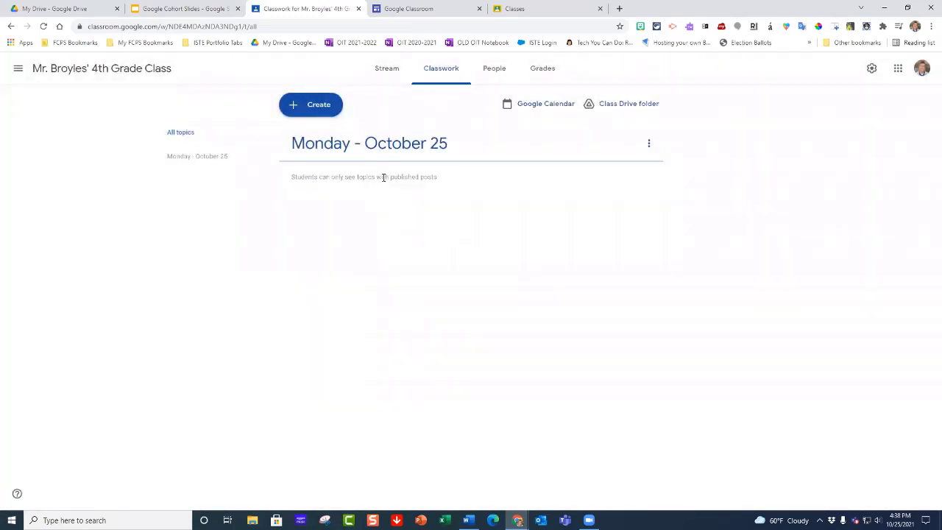
Step: Add a second classwork topic named "Classroom Materials and Syllabus"
left_click(312, 111)
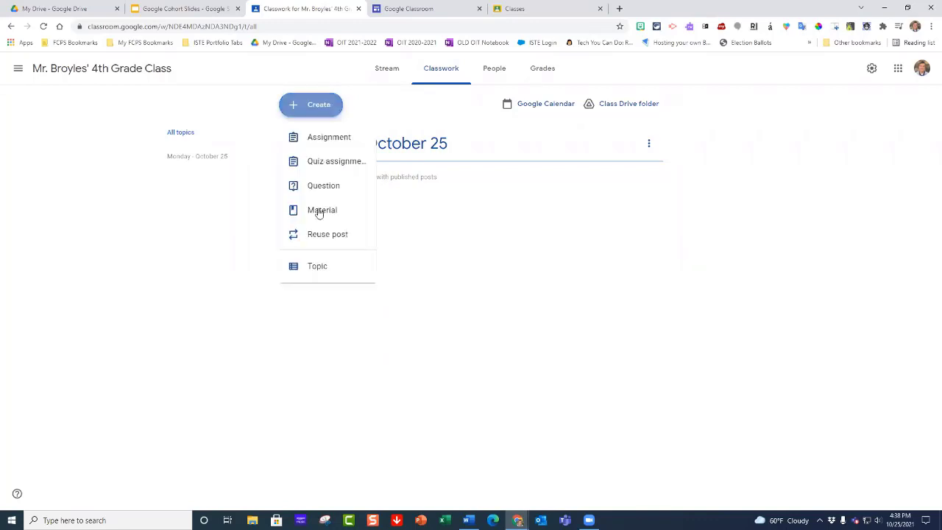
left_click(308, 271)
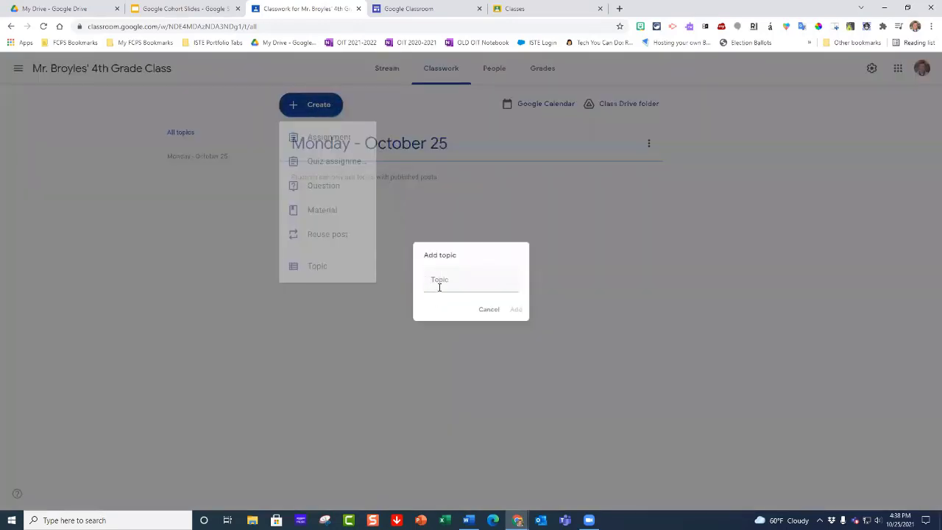
type("Classroo")
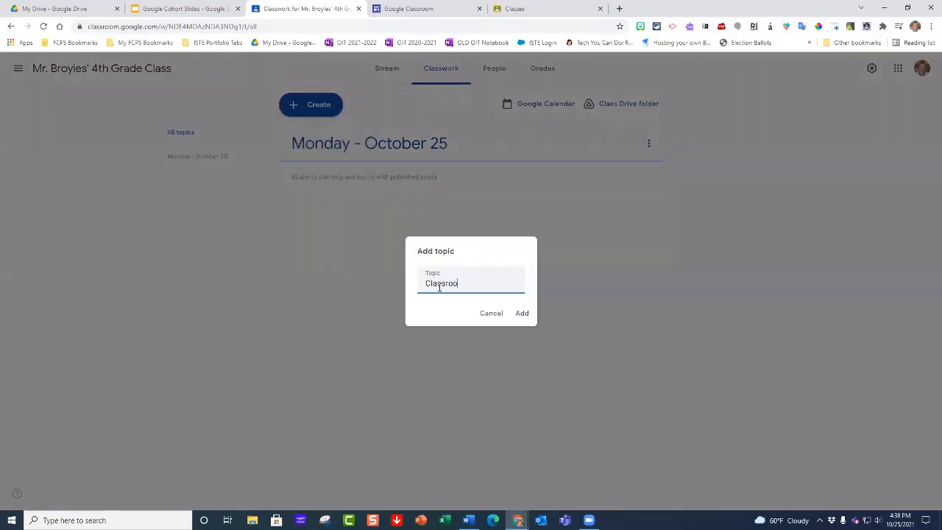
type("m Materials and ")
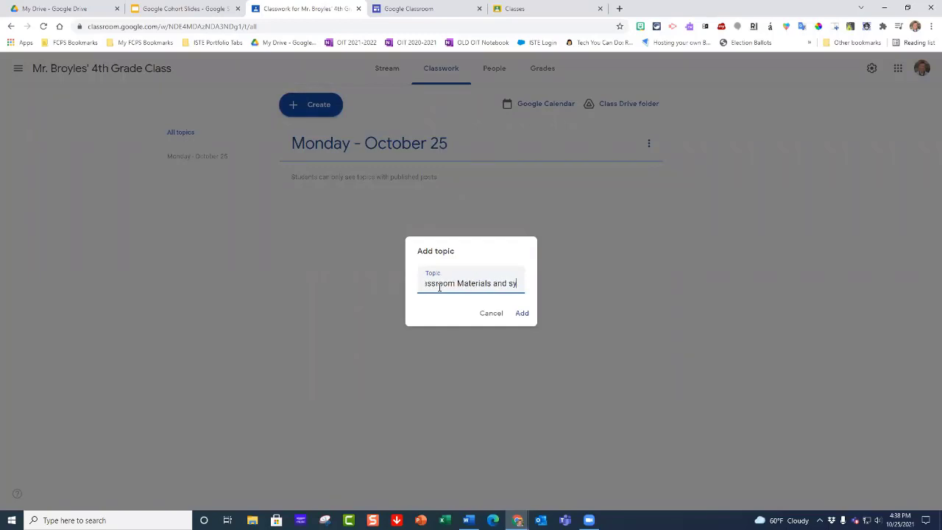
type("S")
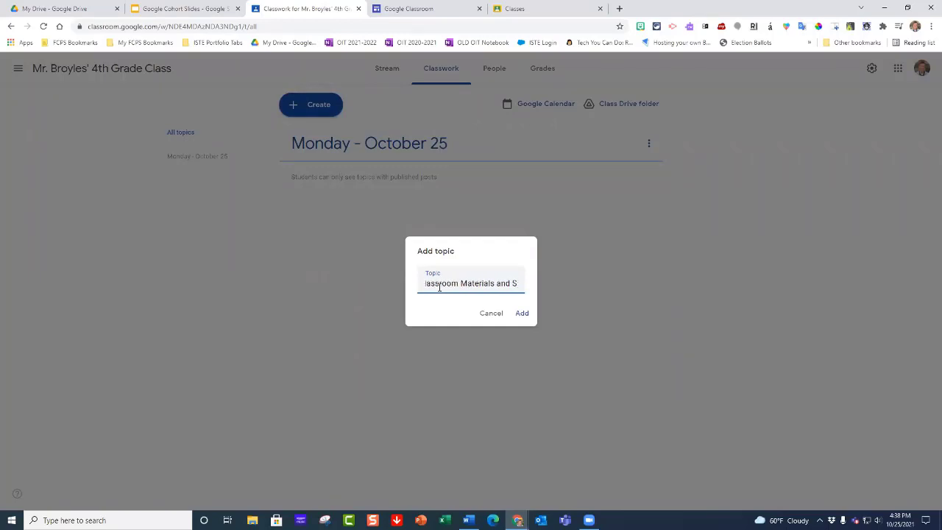
type("ylla")
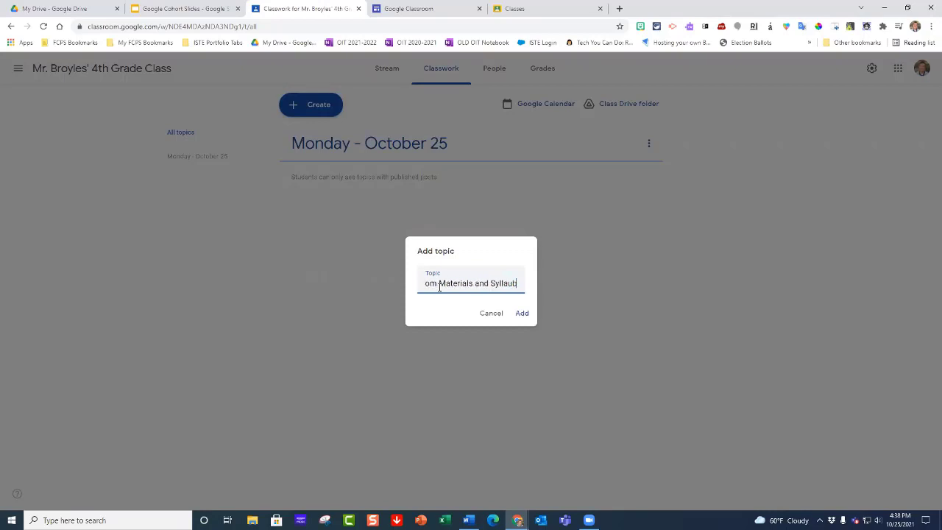
type("bus")
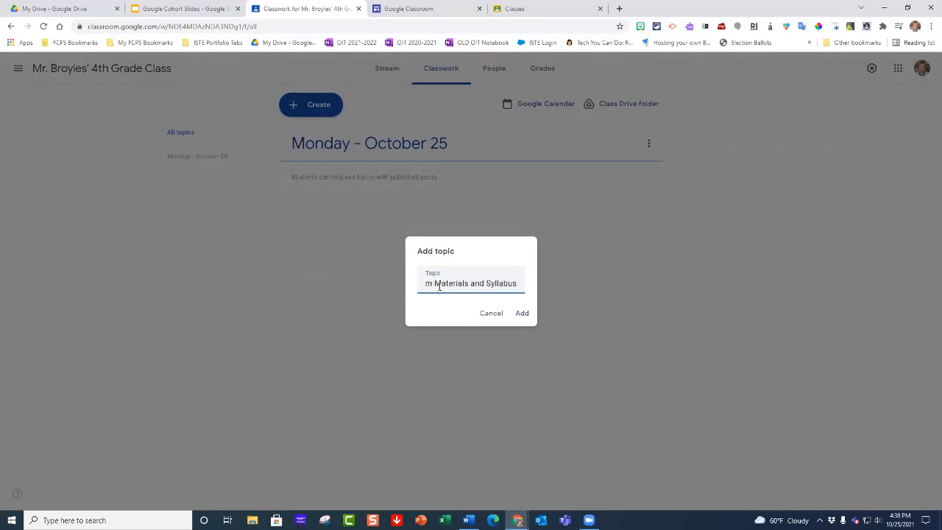
left_click(517, 314)
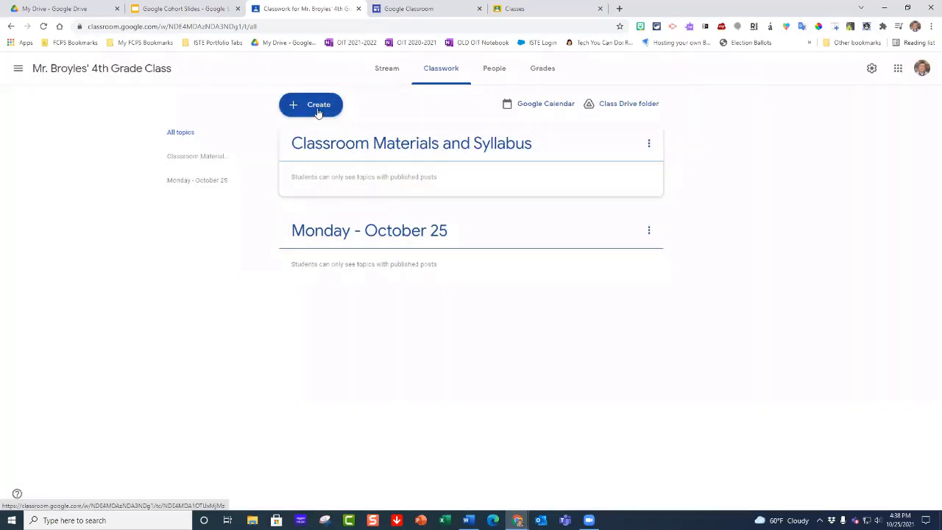
Step: Create a new material post and title it "Classroom Materials"
left_click(317, 108)
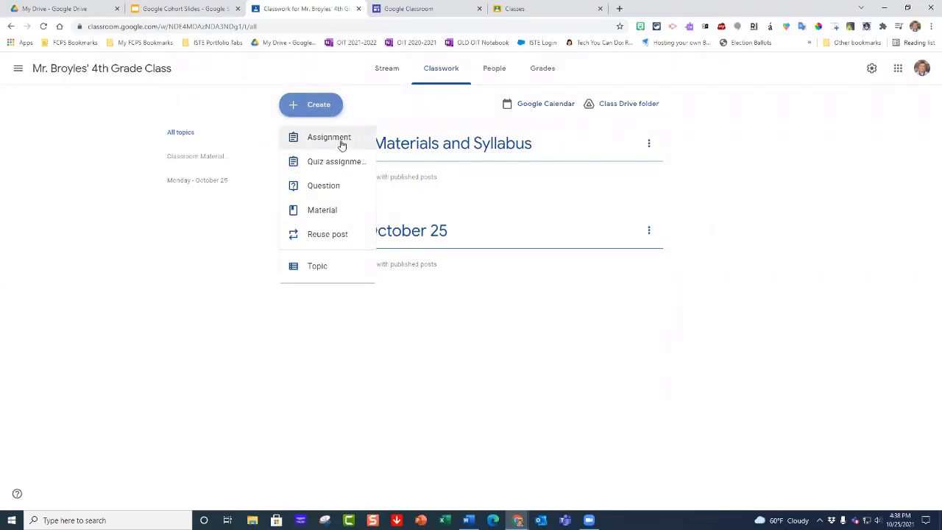
left_click(322, 213)
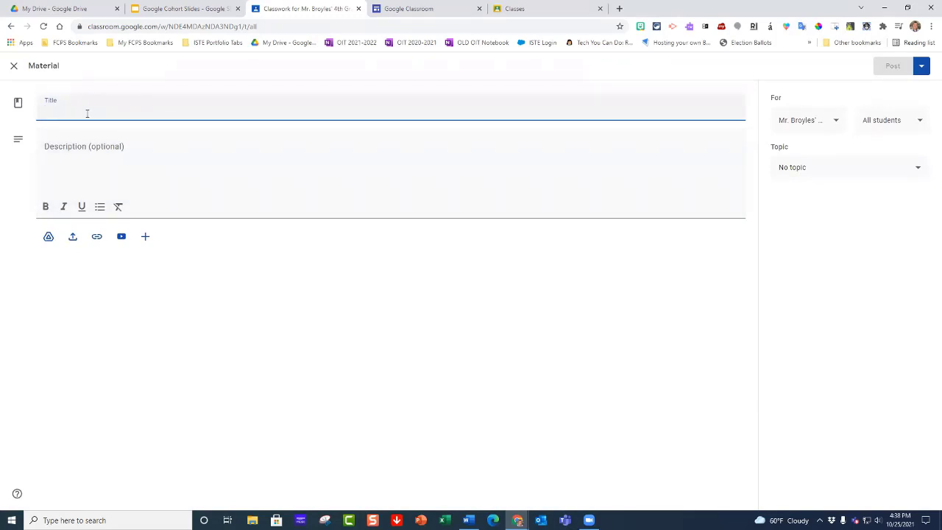
type("Cl")
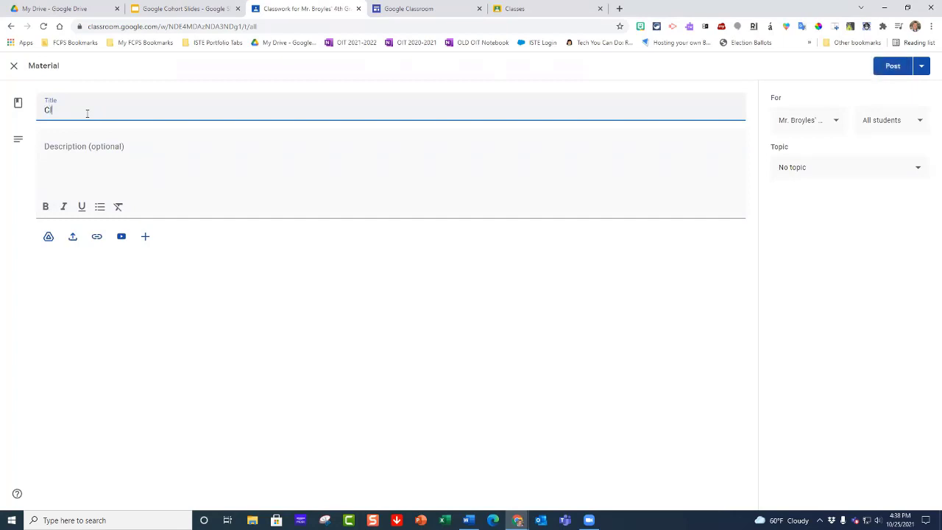
type("assroom Materials")
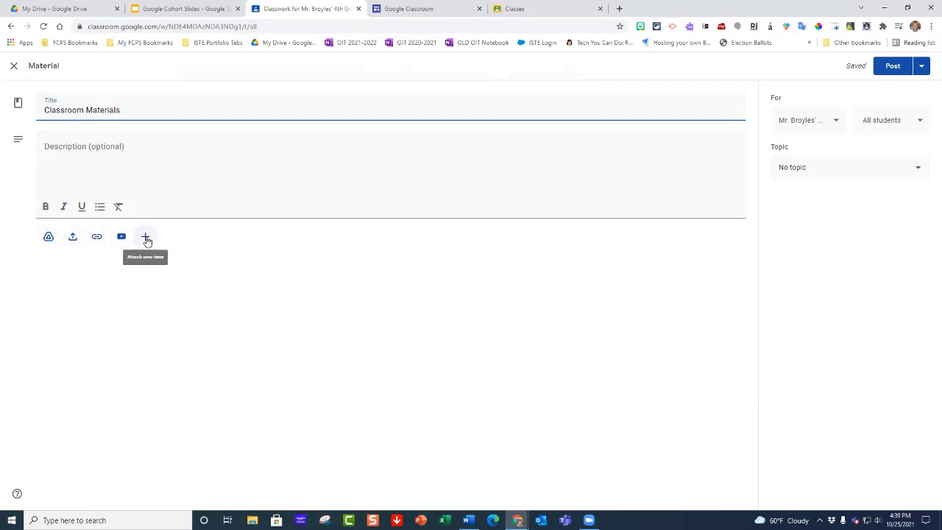
Step: Search Google Drive for "classroom supplies" and attach the Classroom Supplies List document to the material
left_click(48, 238)
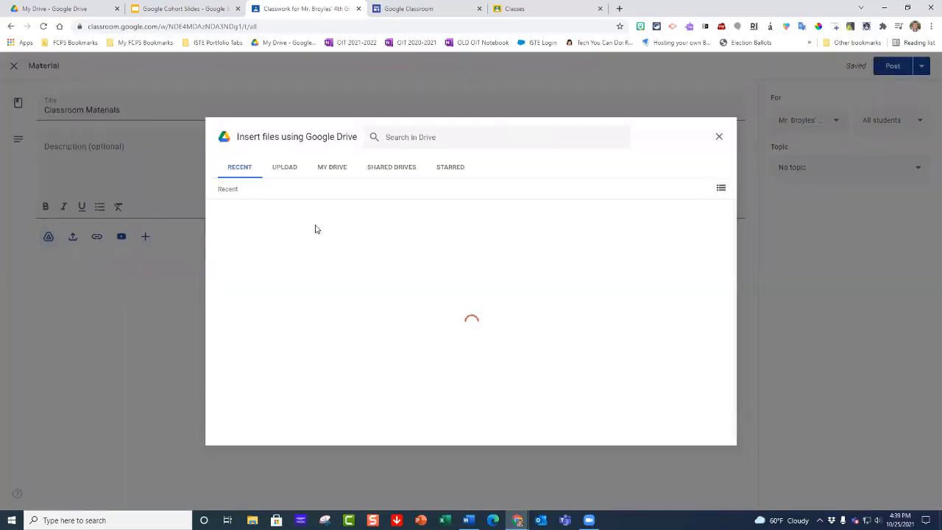
left_click(440, 138)
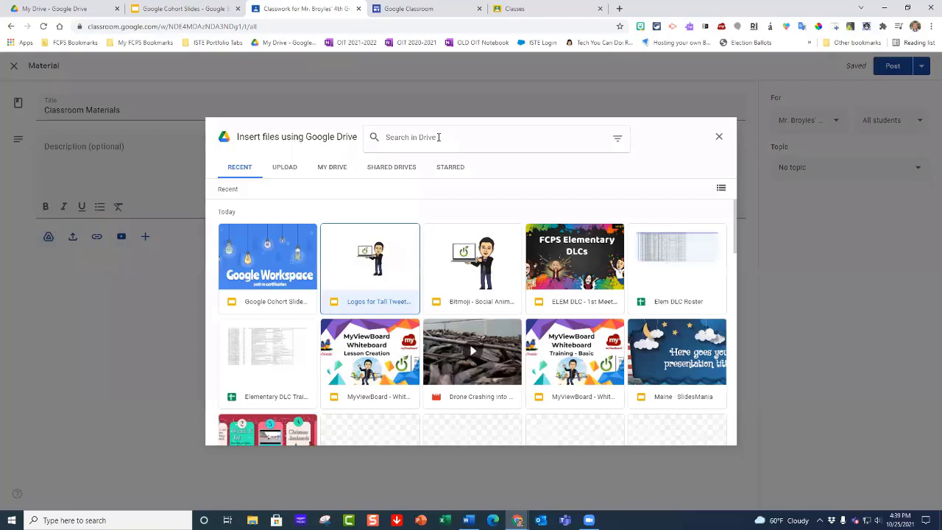
type("classro")
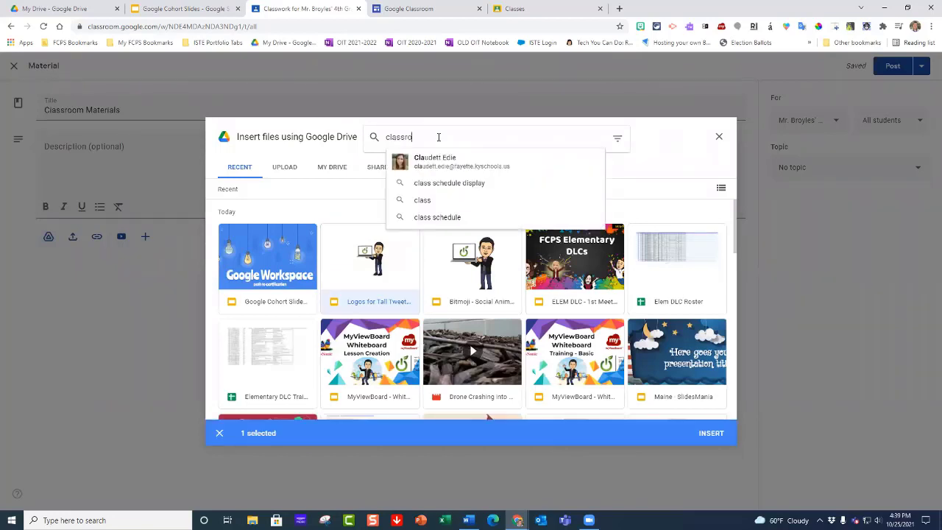
type("om")
key("Return")
type("supp")
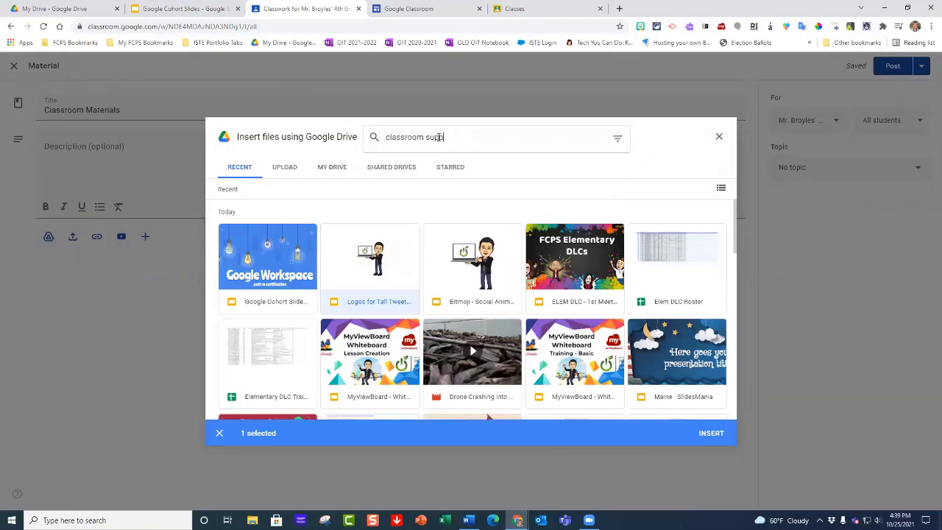
type("lies")
key("Return")
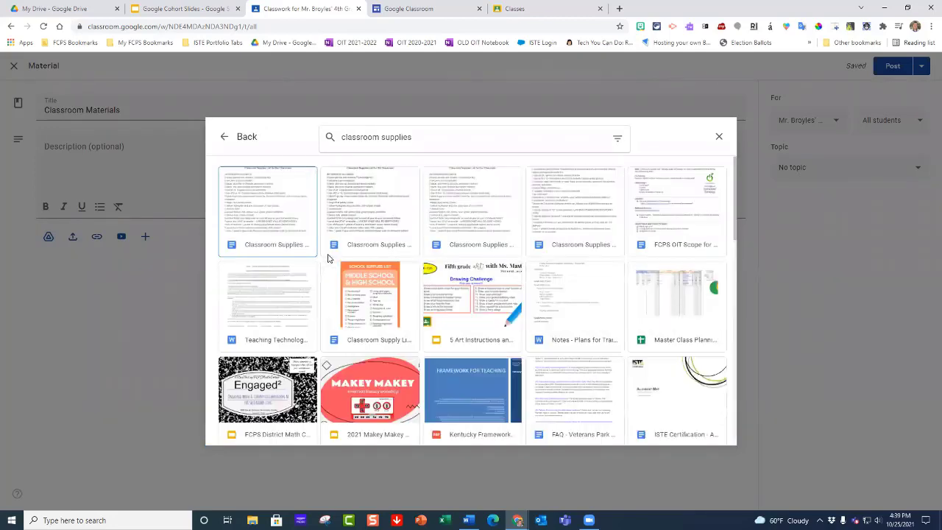
left_click(269, 202)
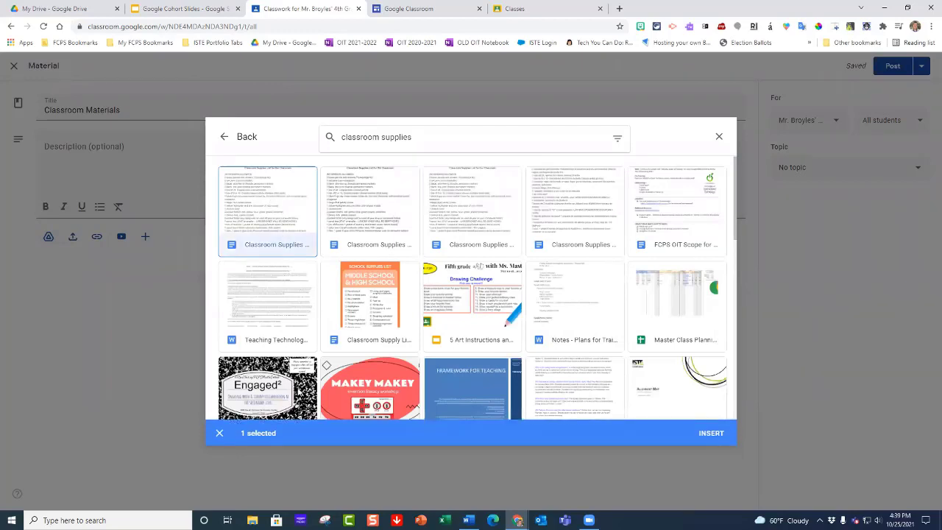
left_click(710, 434)
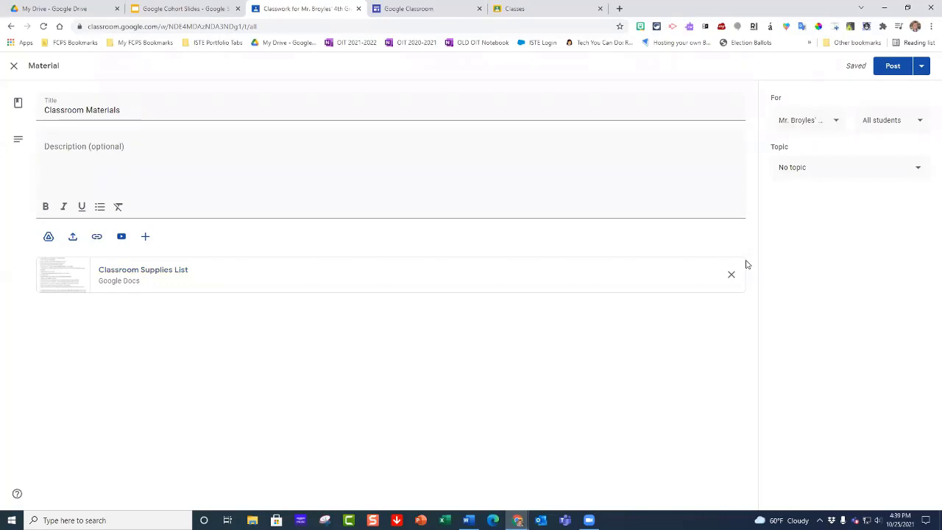
left_click(836, 123)
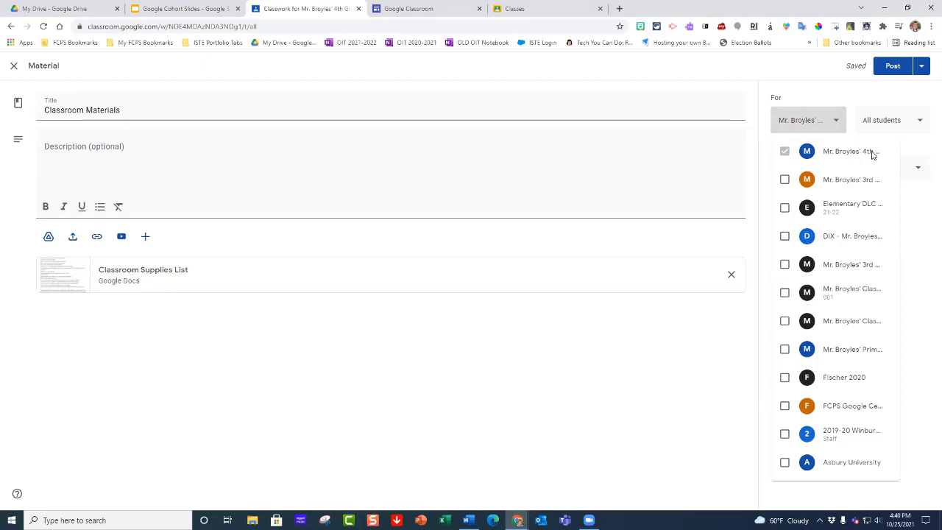
left_click(784, 180)
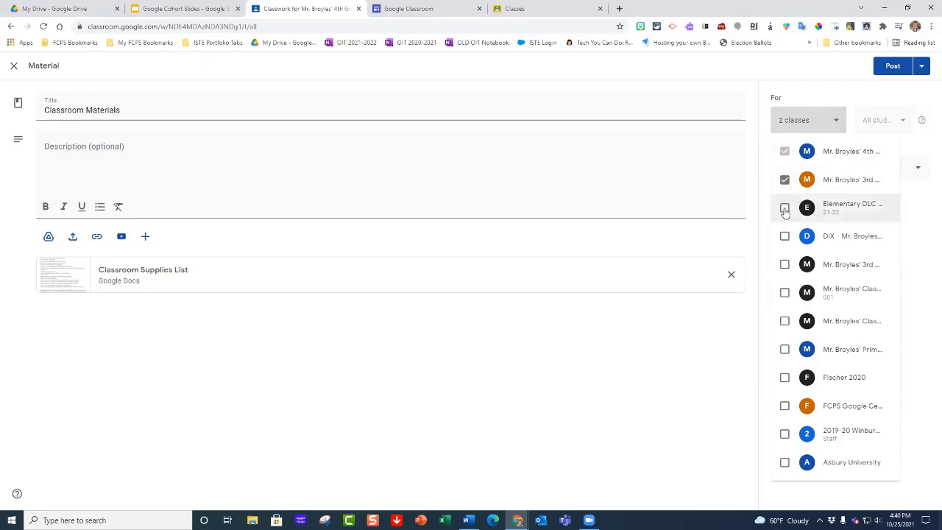
left_click(784, 179)
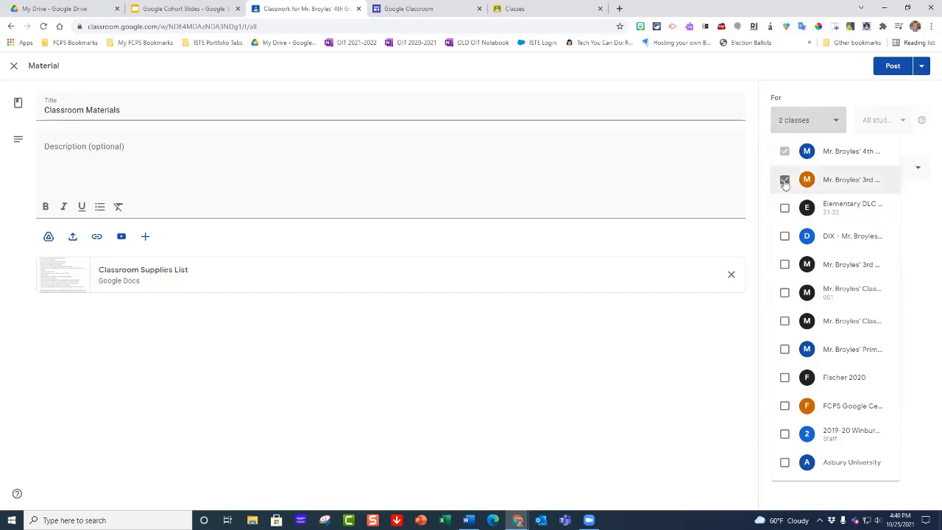
left_click(846, 94)
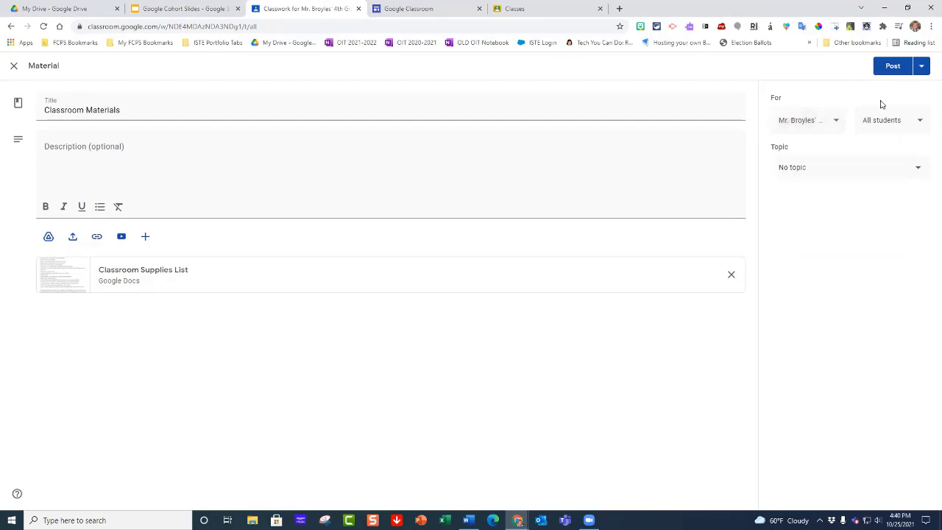
left_click(919, 124)
left_click(921, 126)
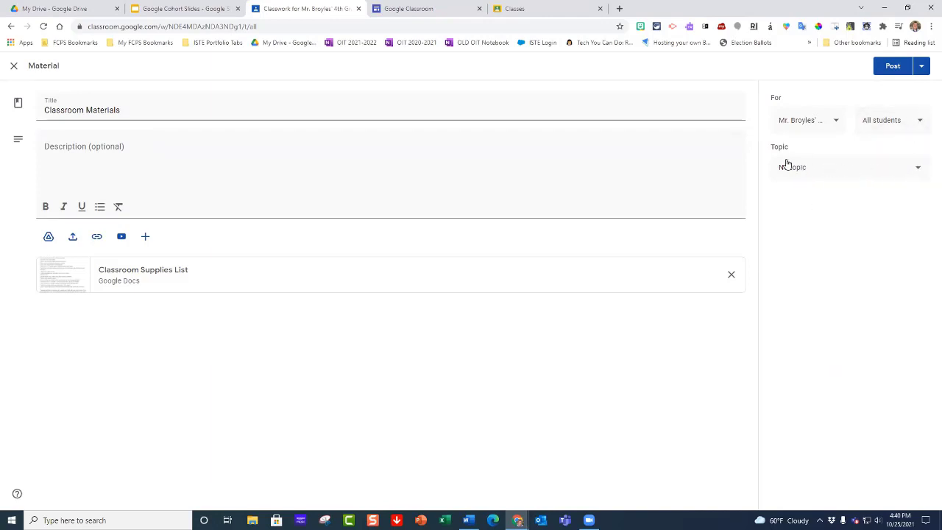
Step: Post the material under the "Classroom Materials and Syllabus" topic and move that topic below "Monday - October 25"
left_click(917, 175)
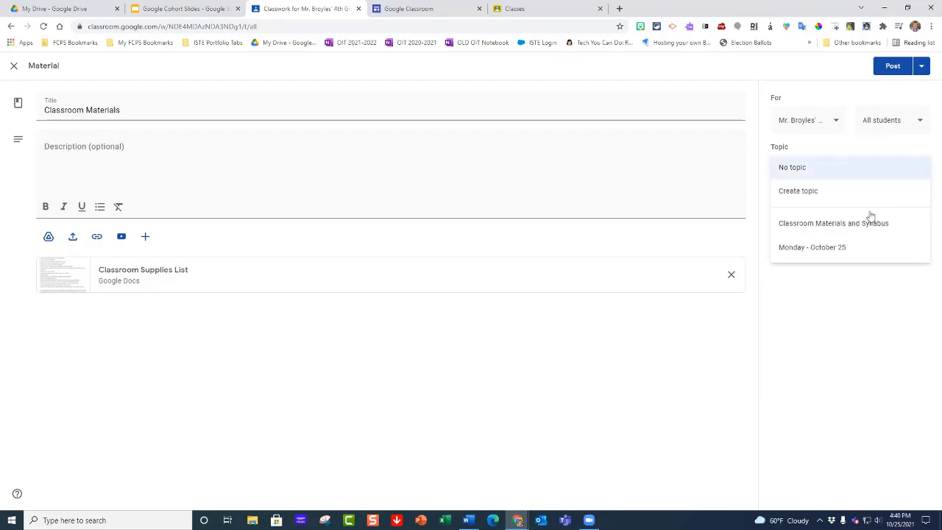
left_click(828, 228)
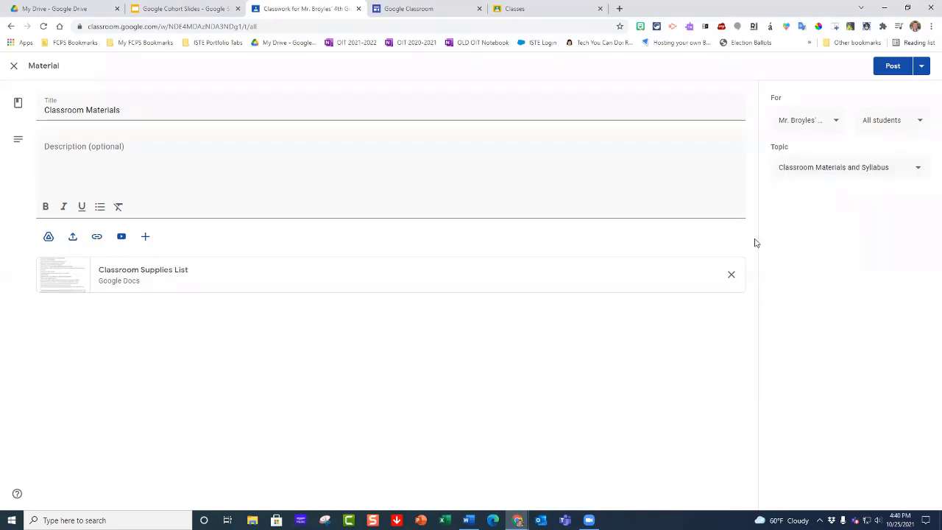
left_click(890, 71)
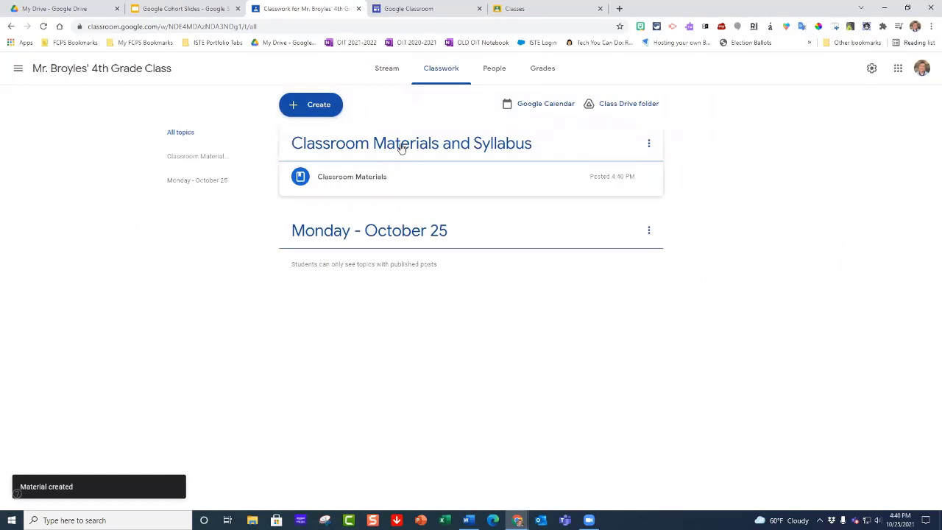
left_click_drag(395, 145, 398, 246)
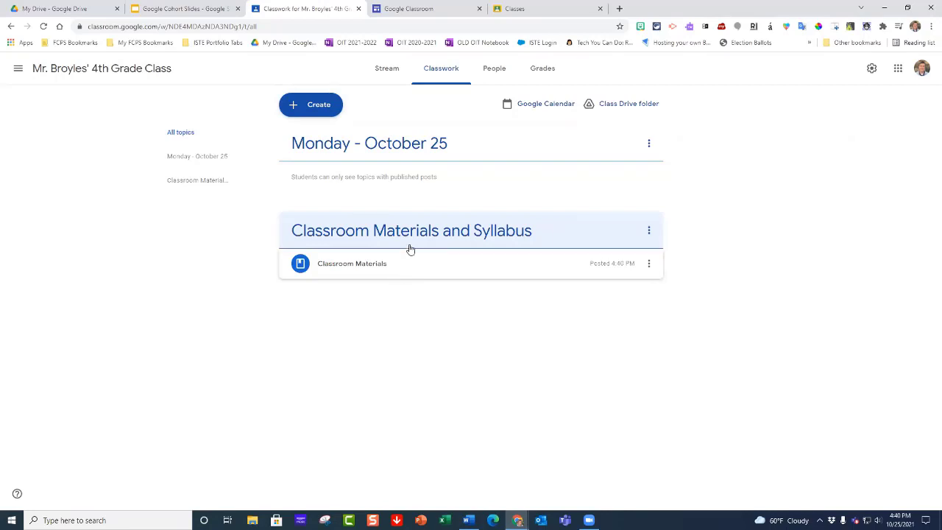
Step: Create a new assignment and title it "My Rainy Day"
left_click(312, 107)
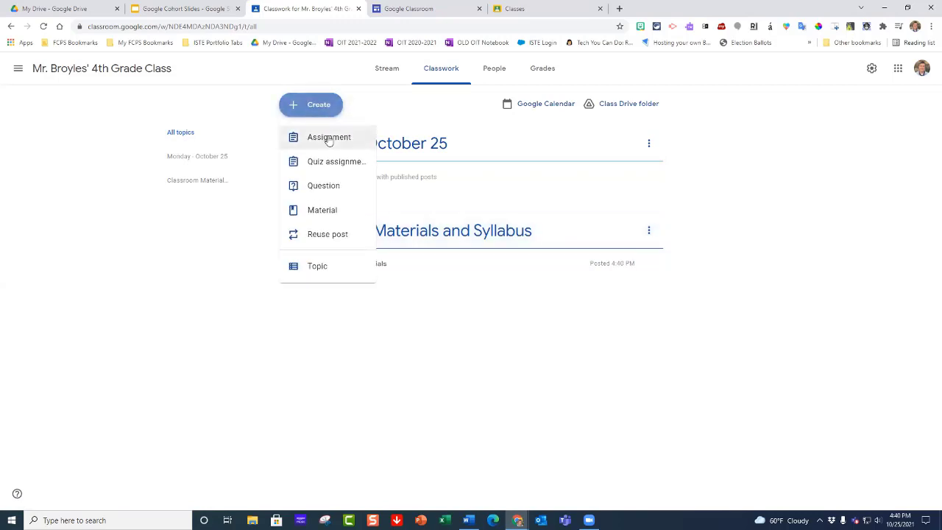
left_click(328, 138)
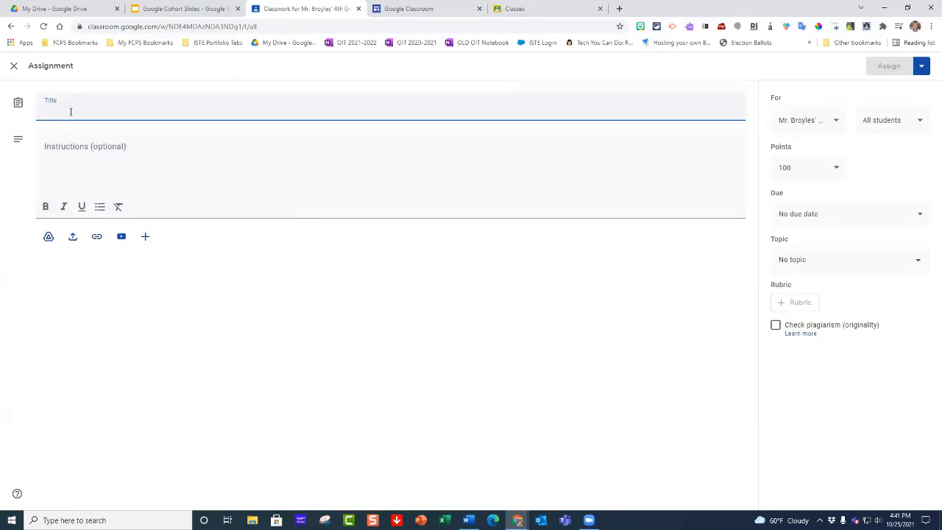
type("My ")
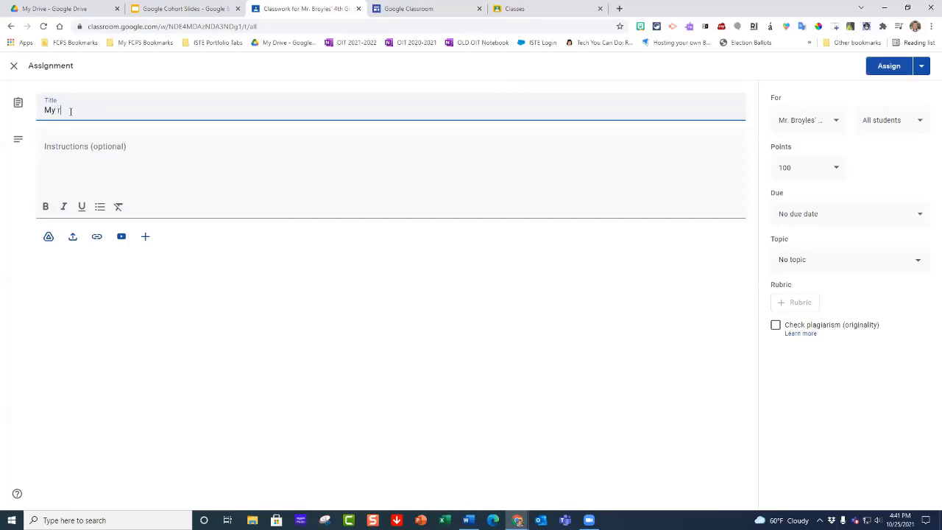
type("Rainy day")
key("BackSpace")
key("BackSpace")
key("BackSpace")
type("Day")
Step: Enter "Follow the instructions inside the document." as the assignment's instructions
left_click(79, 159)
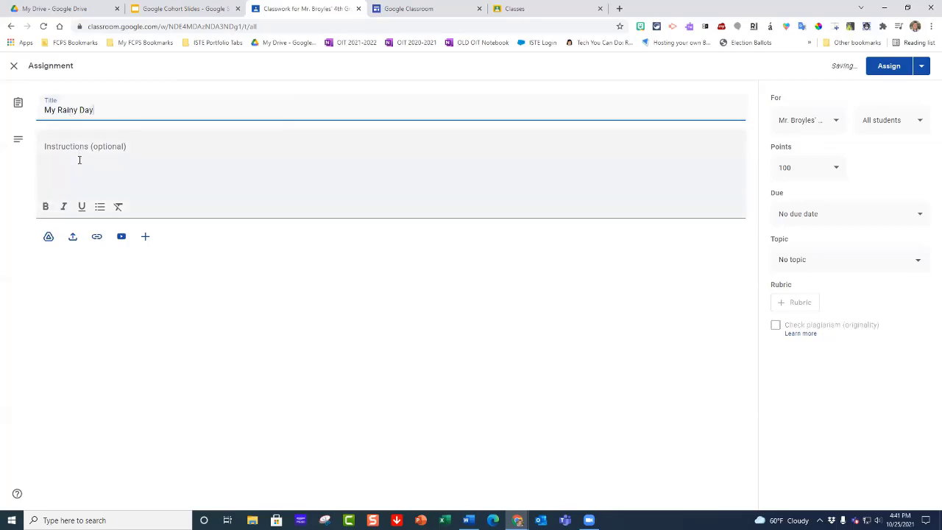
type("Foll")
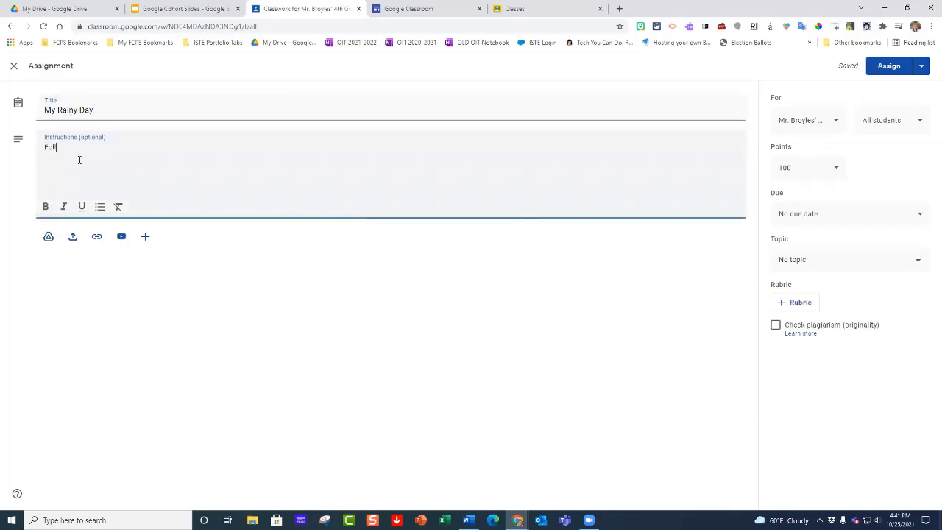
type("ow the instructions inside")
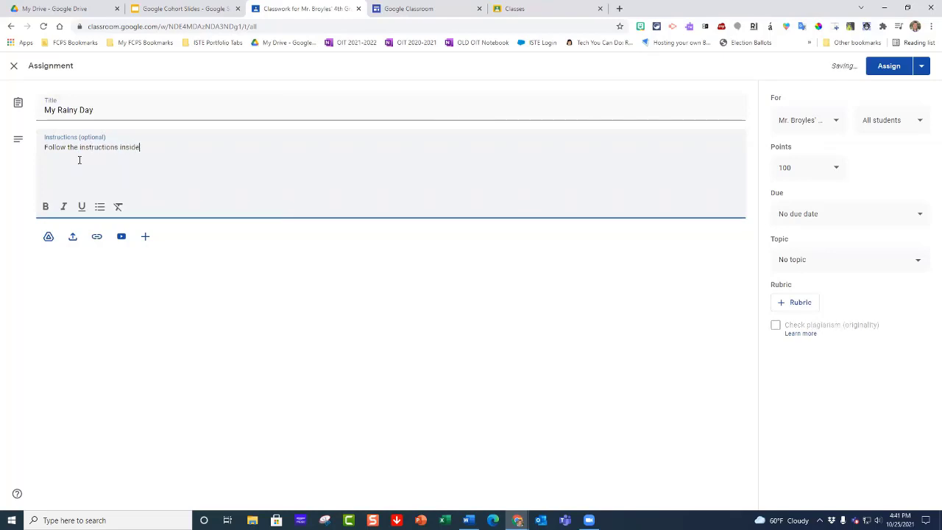
type(" the document ")
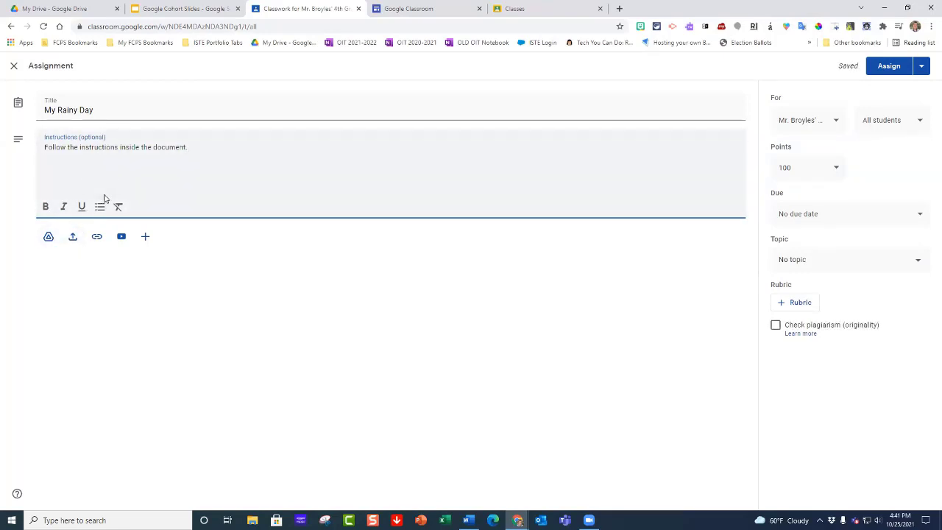
type(".")
Step: Attach a new Google Docs document to the assignment and name it "My Rainy Day"
left_click(48, 237)
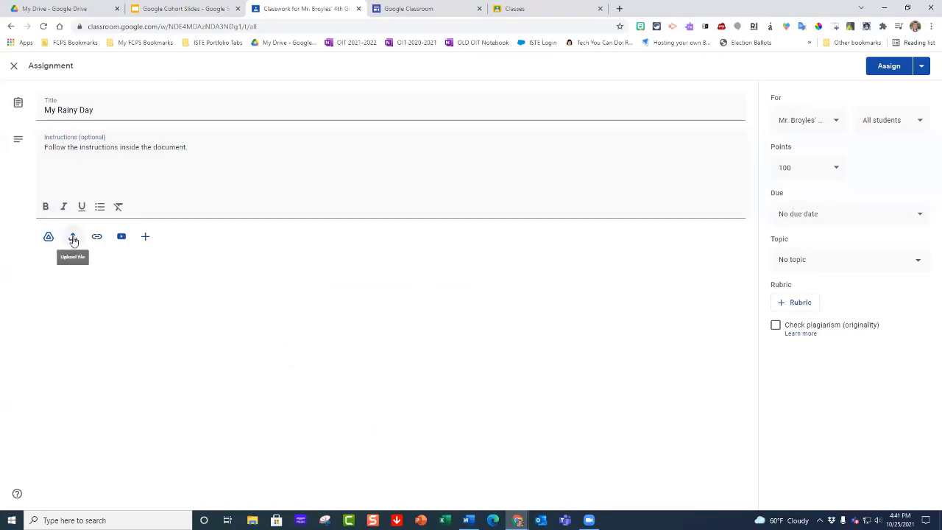
left_click(146, 238)
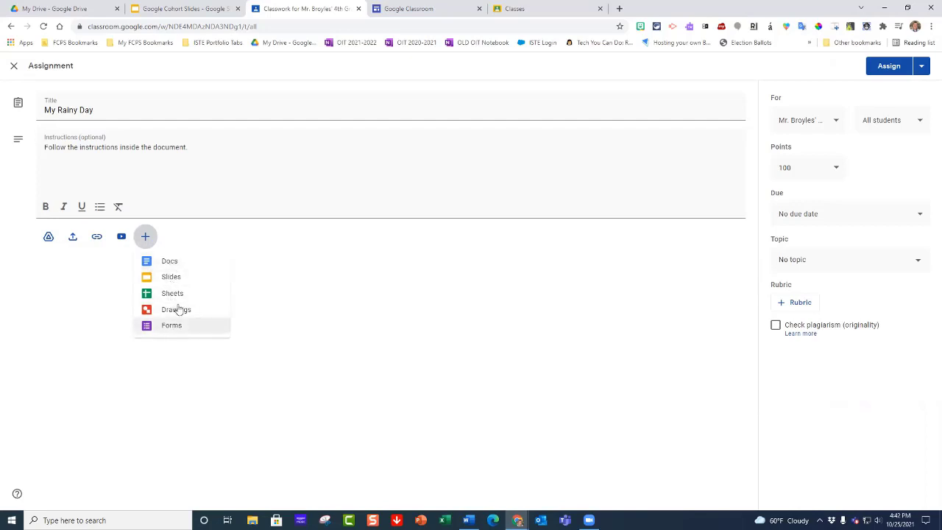
left_click(169, 264)
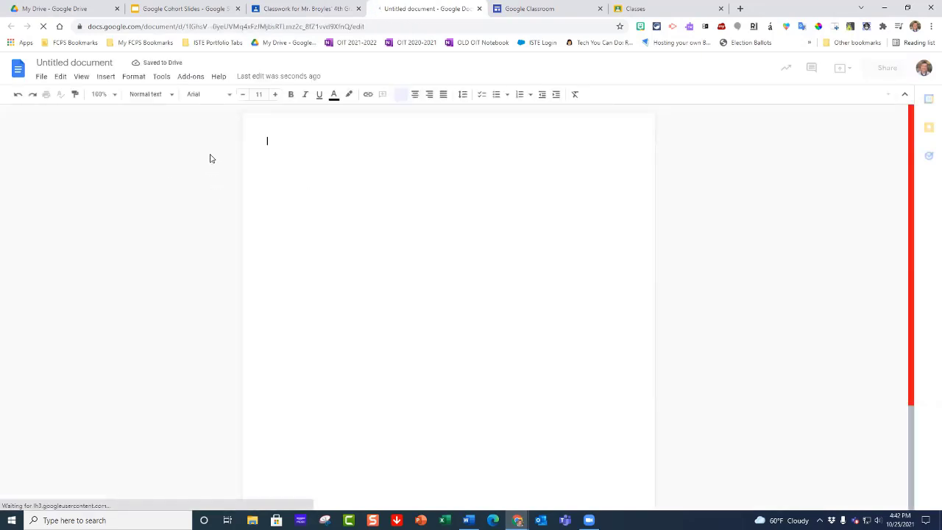
left_click(98, 64)
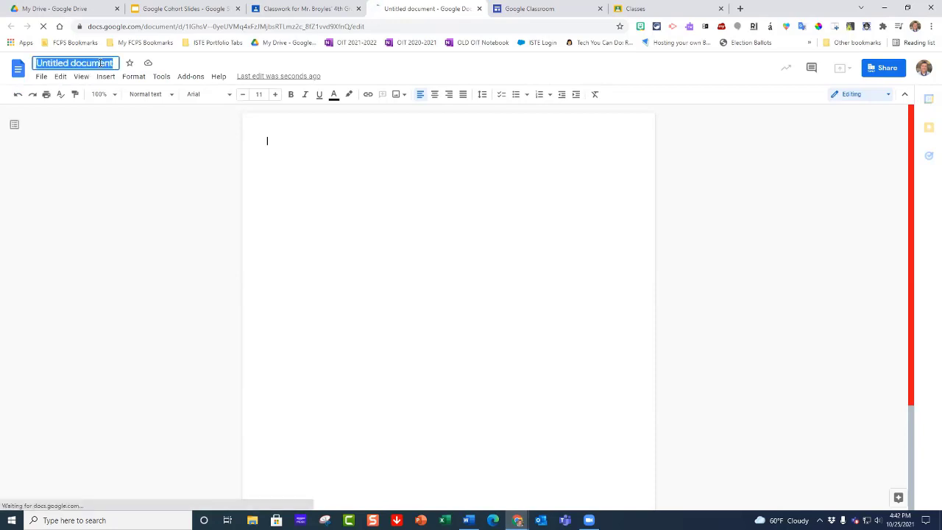
type("My ")
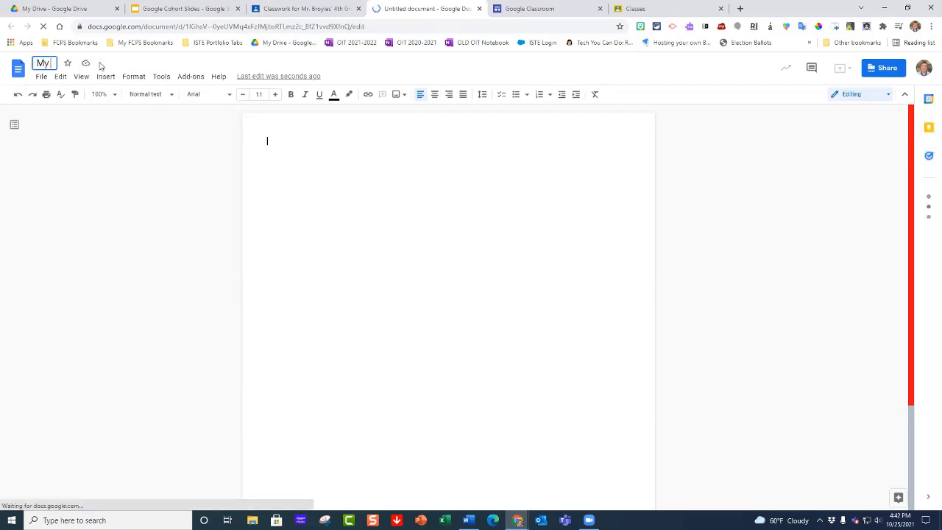
type("Rainy")
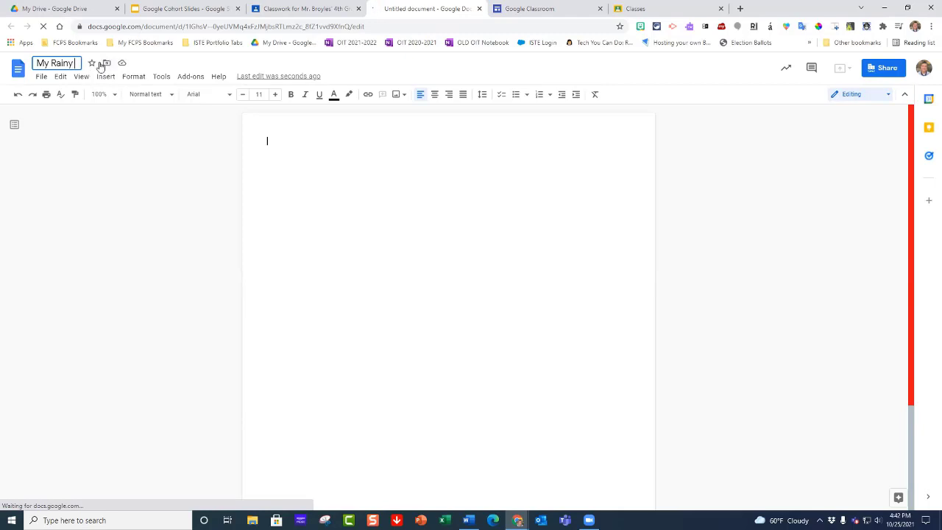
type(" Day")
key("BackSpace")
key("BackSpace")
key("BackSpace")
key("BackSpace")
type("Day")
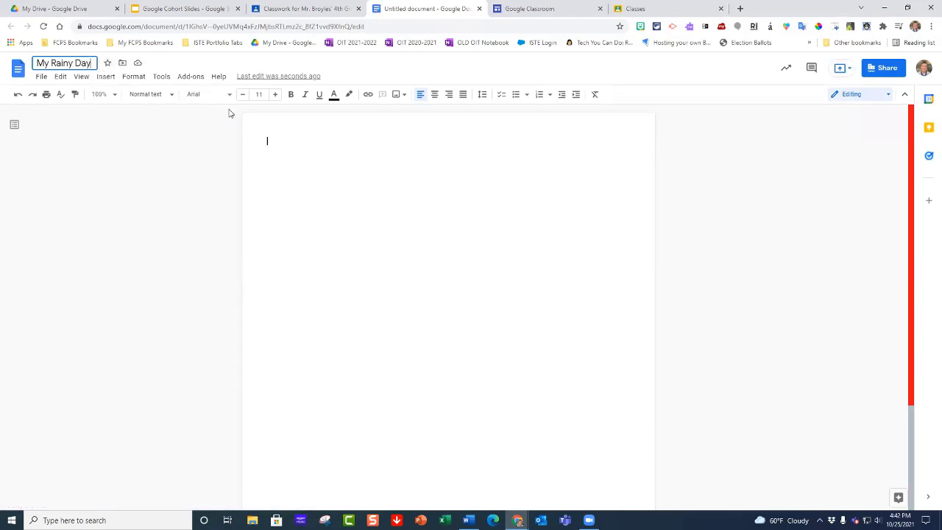
Step: Write "Instructions: Tell me about your rainy day and what you did after school" in the document body
left_click(288, 142)
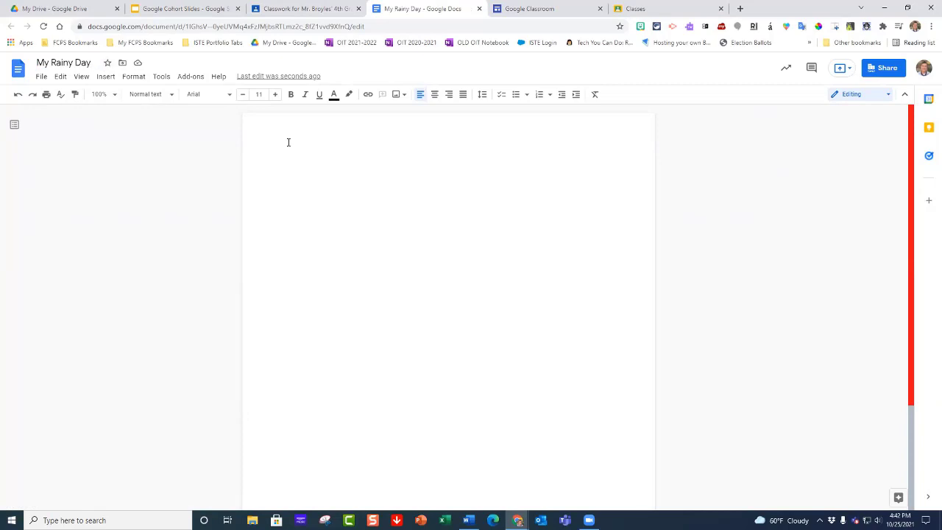
type("My")
key("BackSpace")
key("BackSpace")
type("Instructions: Tell me about your ")
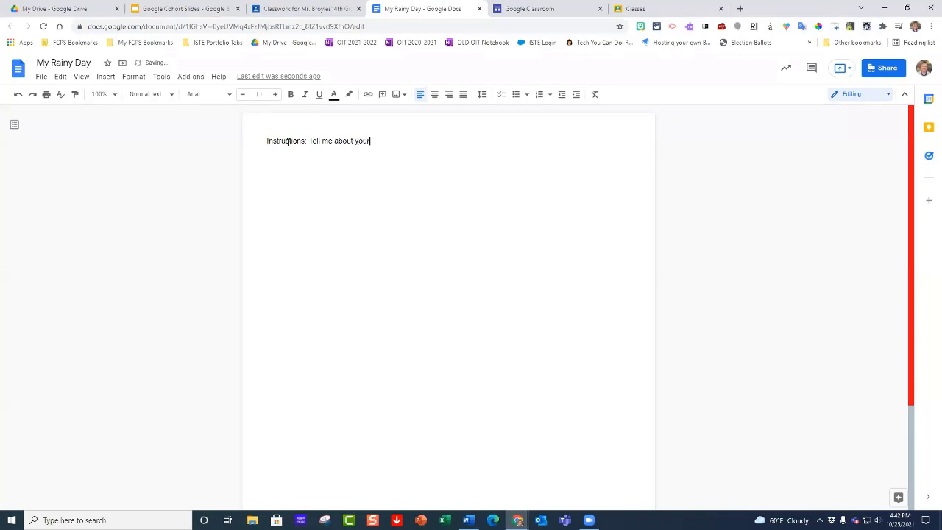
type("rainy day and what you did you")
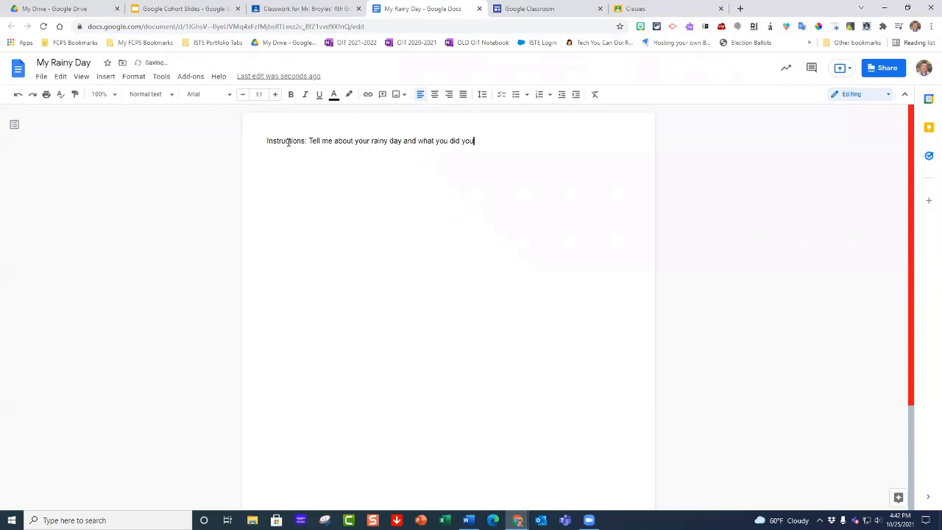
key("BackSpace")
key("BackSpace")
key("BackSpace")
type("after school")
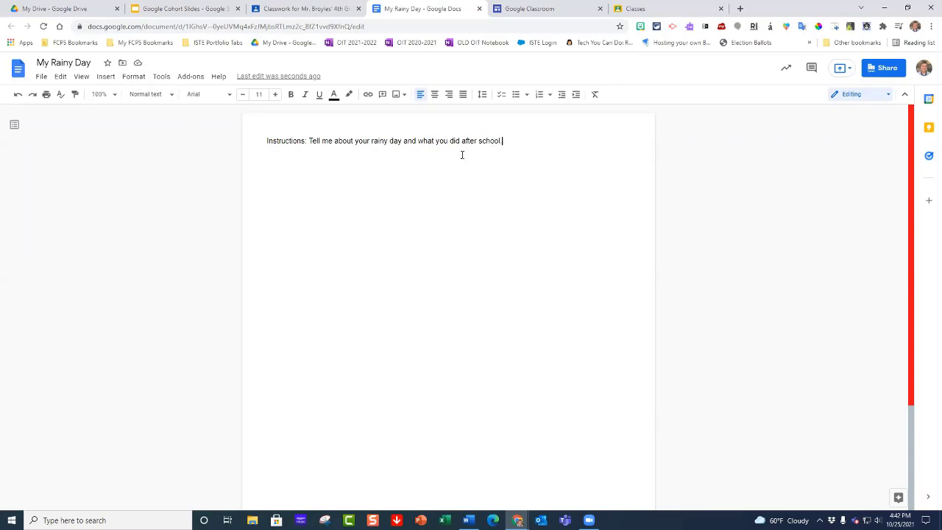
Step: Close the document and set the assignment's attached file to "Make a copy for each student"
left_click(479, 8)
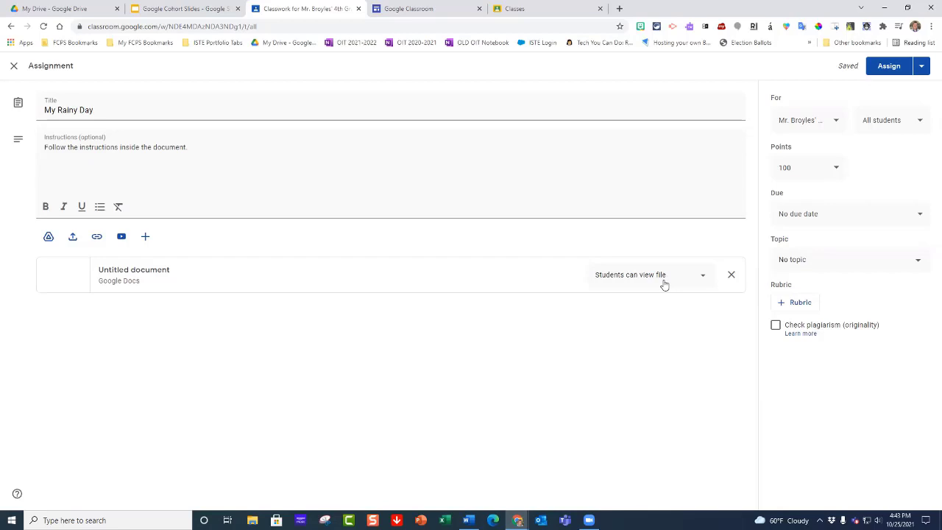
left_click(701, 278)
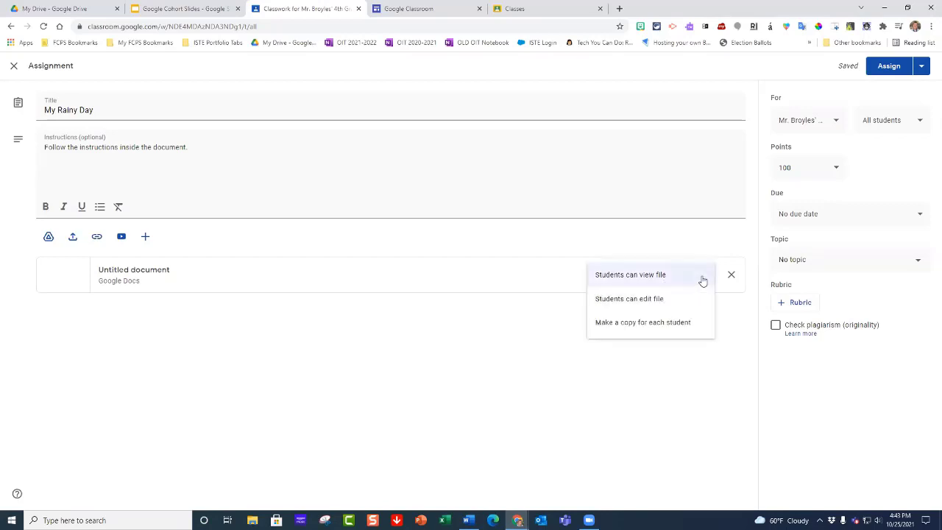
left_click(637, 328)
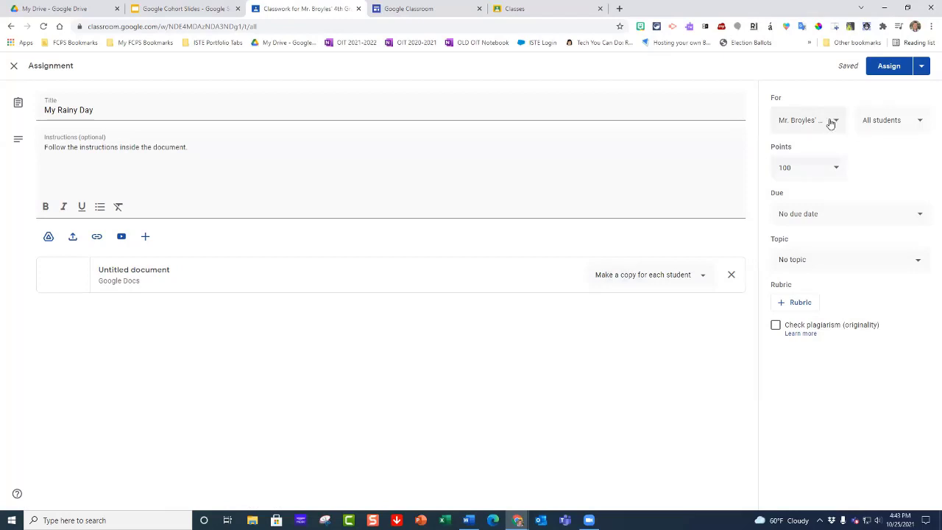
left_click(919, 123)
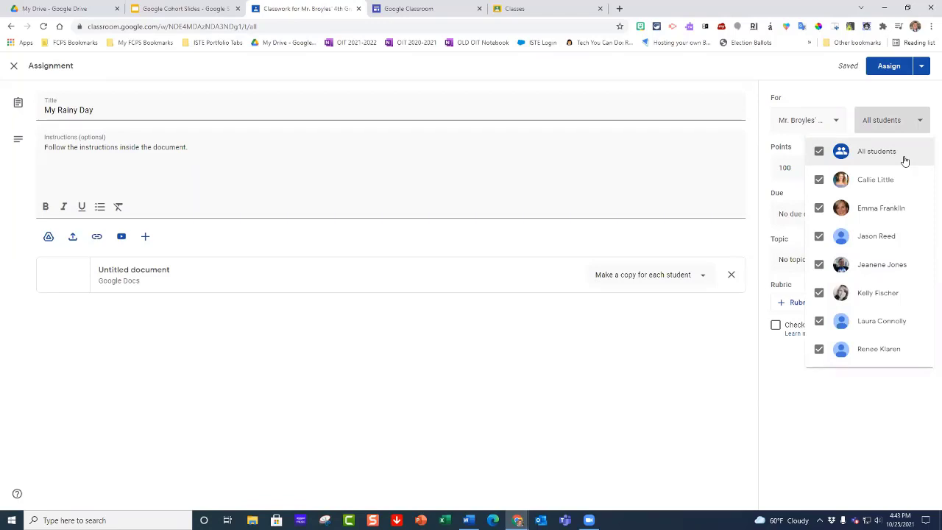
left_click(890, 182)
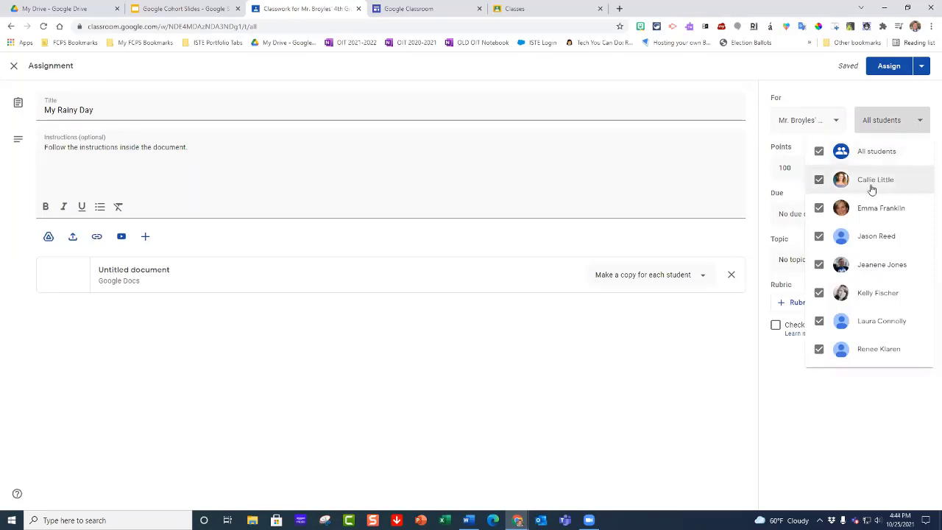
left_click(820, 237)
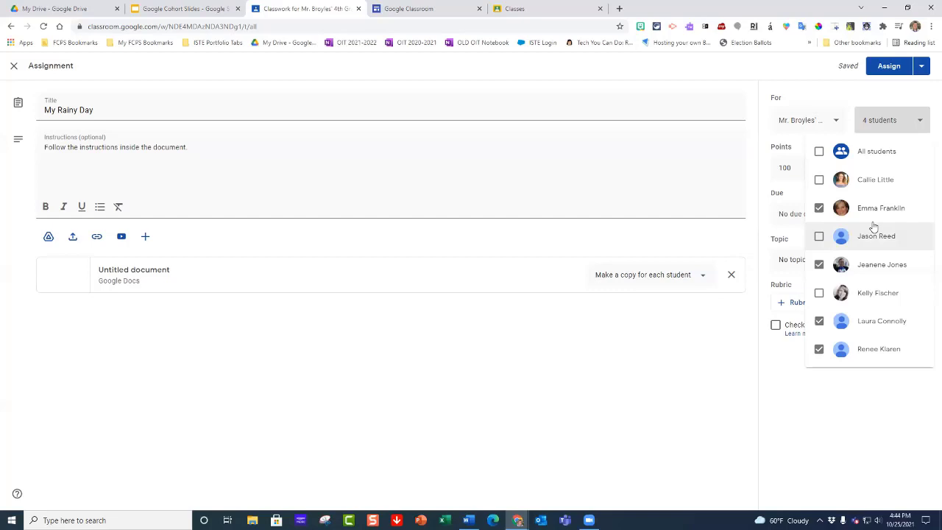
left_click(819, 153)
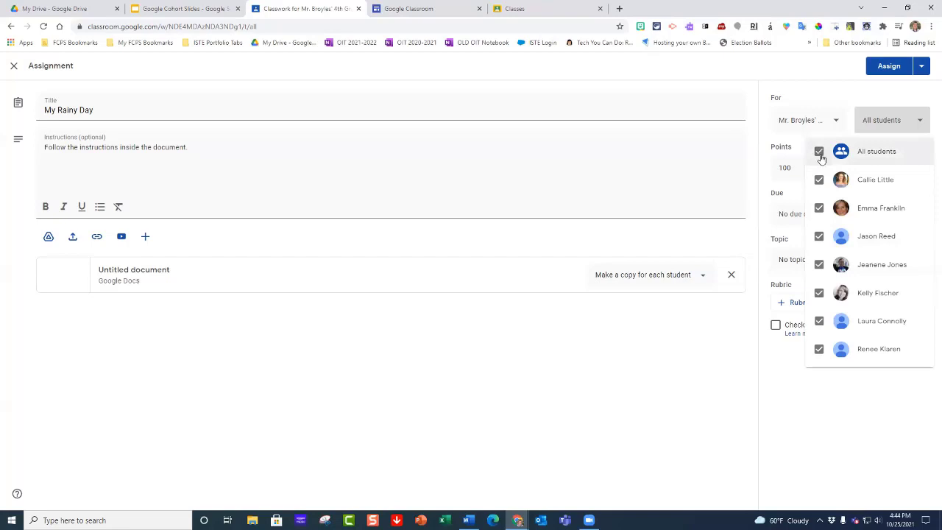
left_click(762, 154)
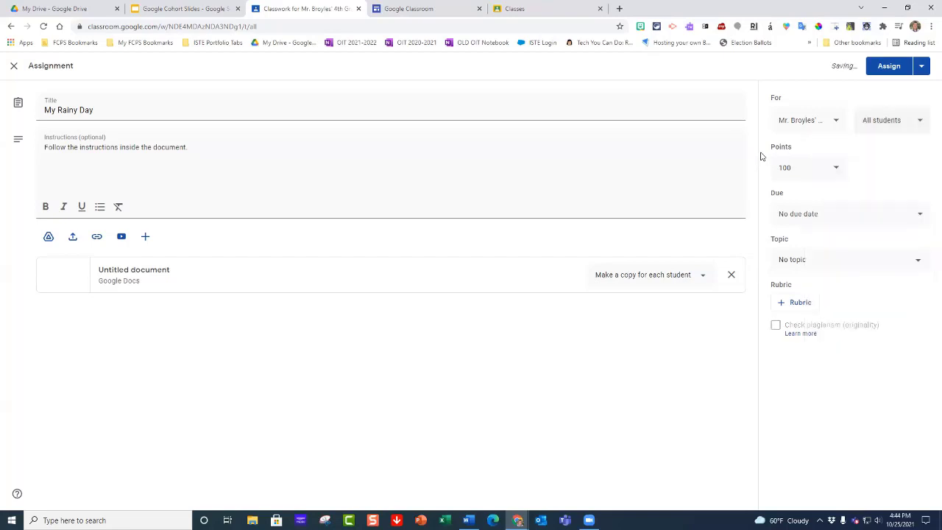
Step: Set the assignment's points to 10 and its due date to Friday, October 29
left_click(806, 168)
key("BackSpace")
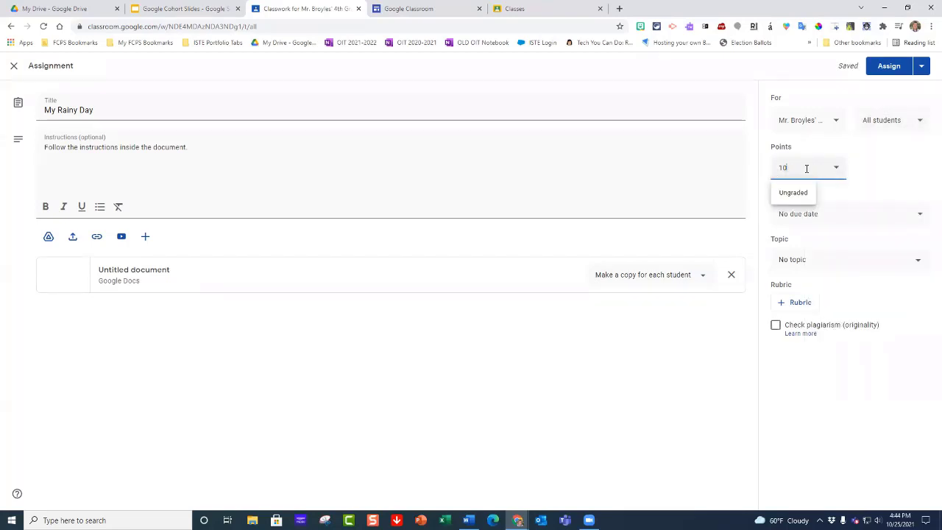
left_click(882, 169)
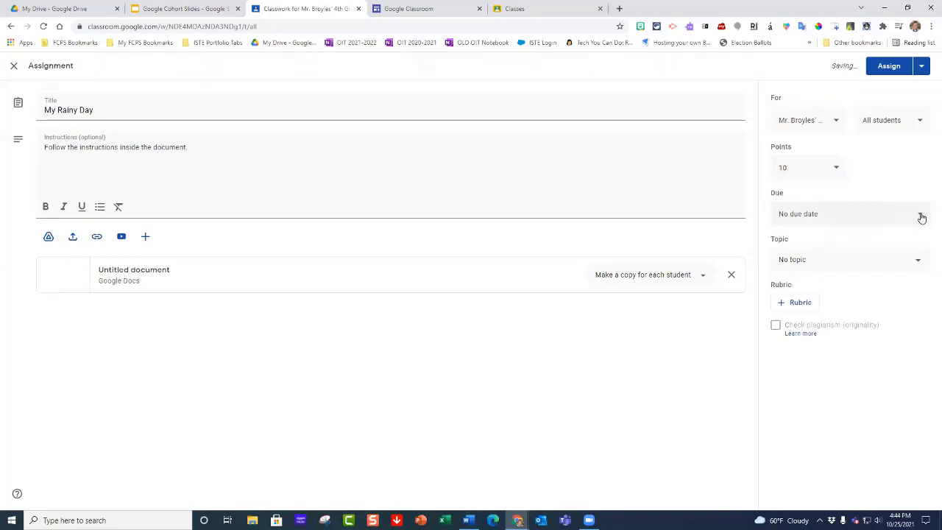
left_click(919, 214)
left_click(874, 255)
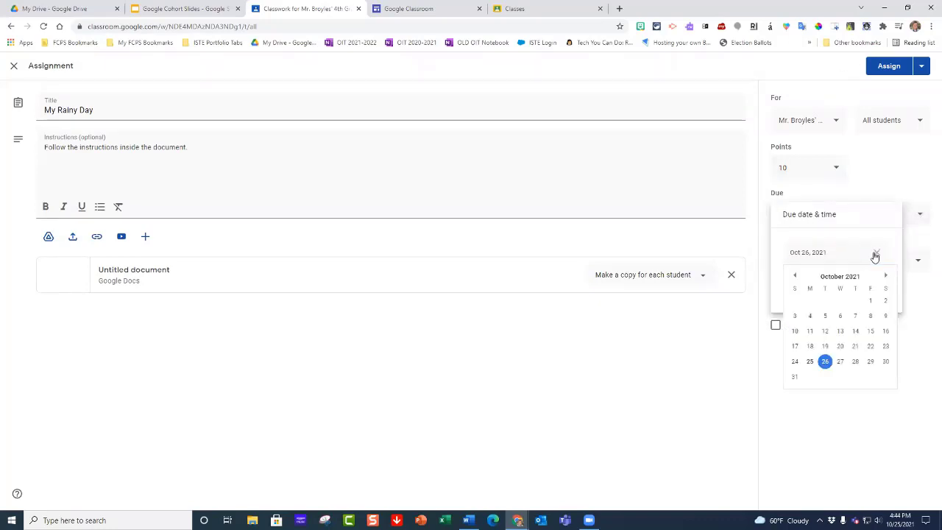
left_click(871, 363)
left_click(893, 381)
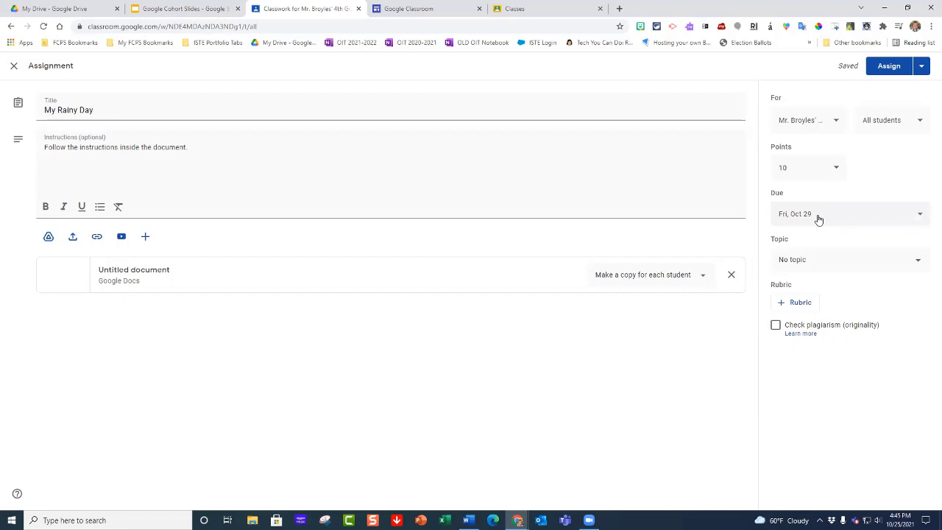
Step: File the assignment under the topic "Monday - October 25" and check the available options for assigning, scheduling or saving it as a draft
left_click(917, 260)
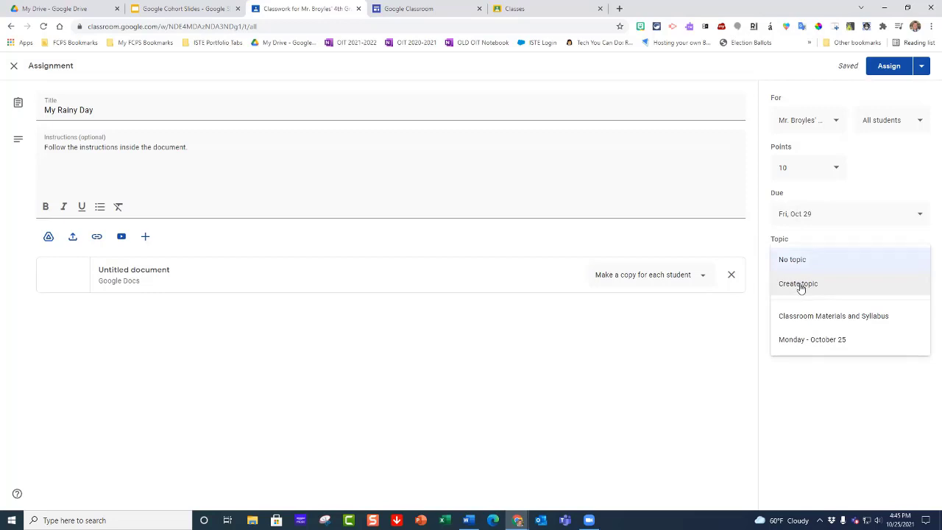
left_click(804, 340)
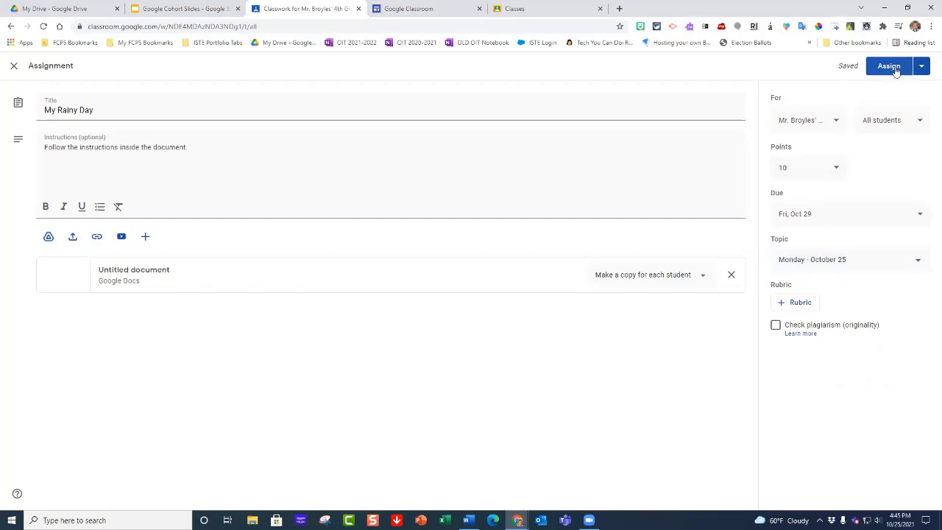
left_click(921, 67)
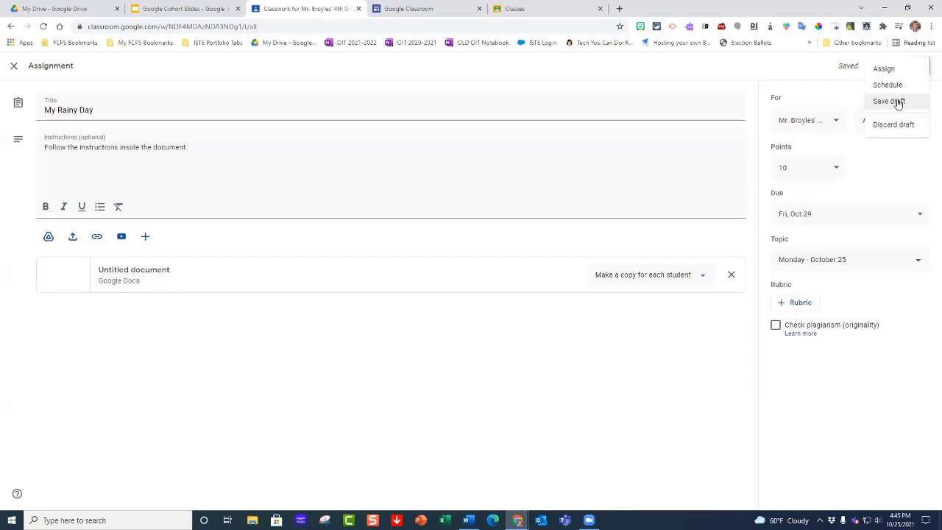
left_click(804, 72)
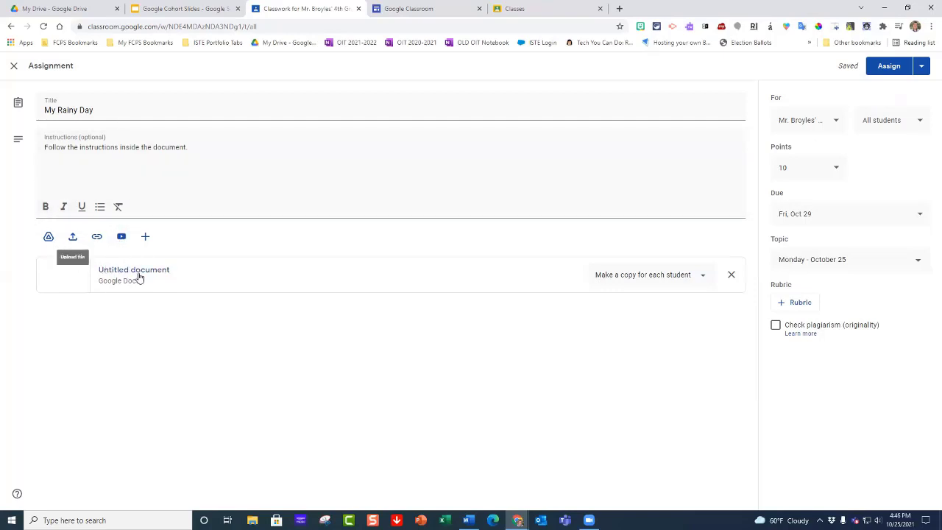
Step: Attach the YouTube video "Mary J Blige - Rainy Dayz (Official Video)" from a search for "Rainy days" and assign the work to all students
left_click(122, 239)
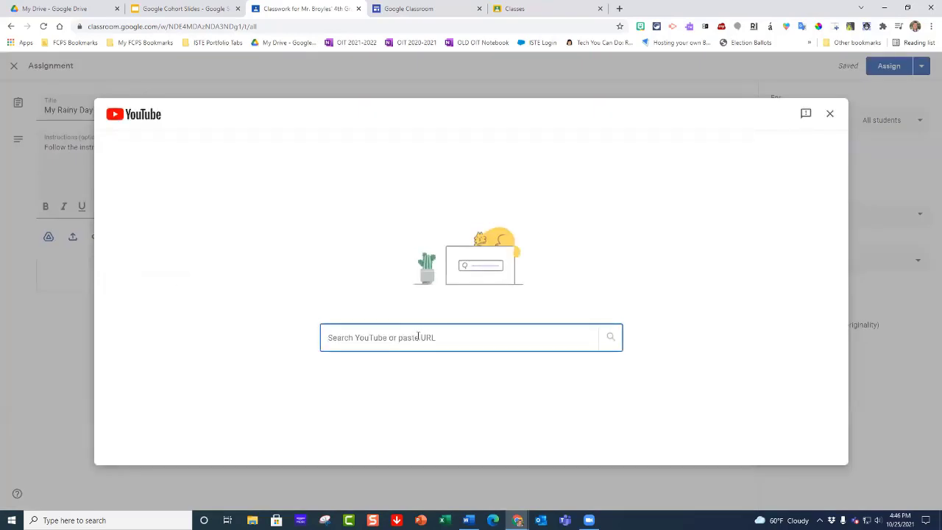
type("Rain")
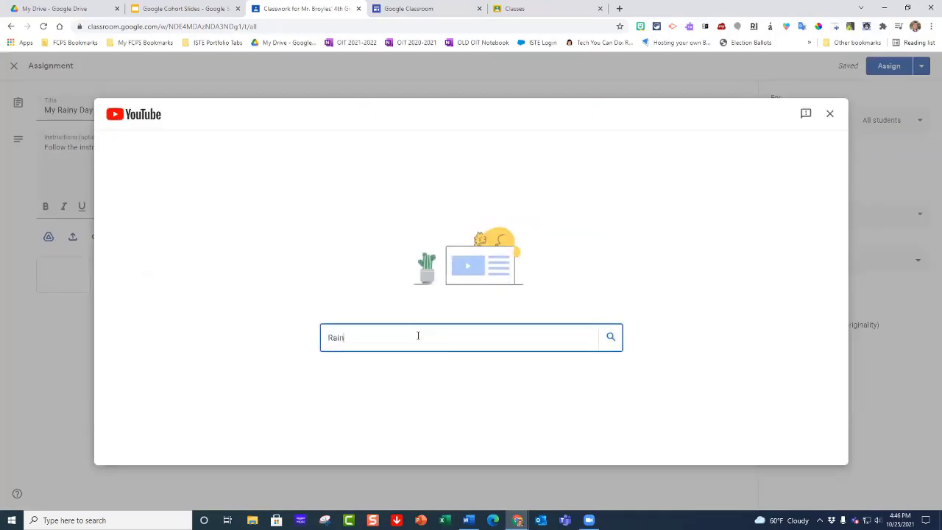
type("y days")
key("Return")
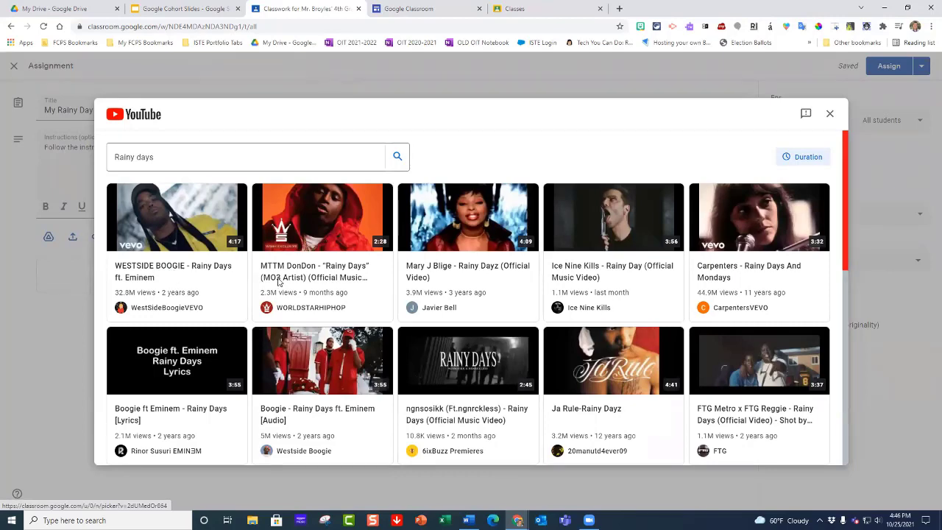
scroll(322, 273, "down", 3)
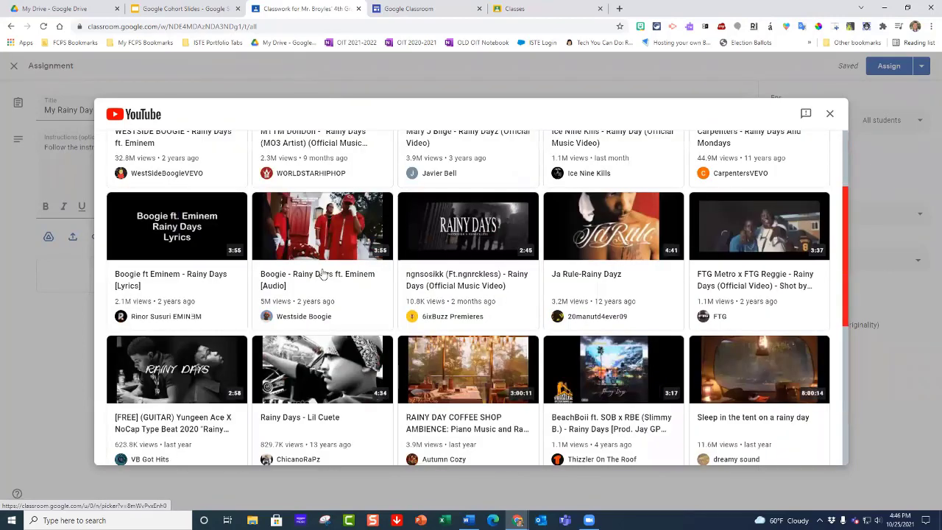
scroll(471, 171, "up", 1)
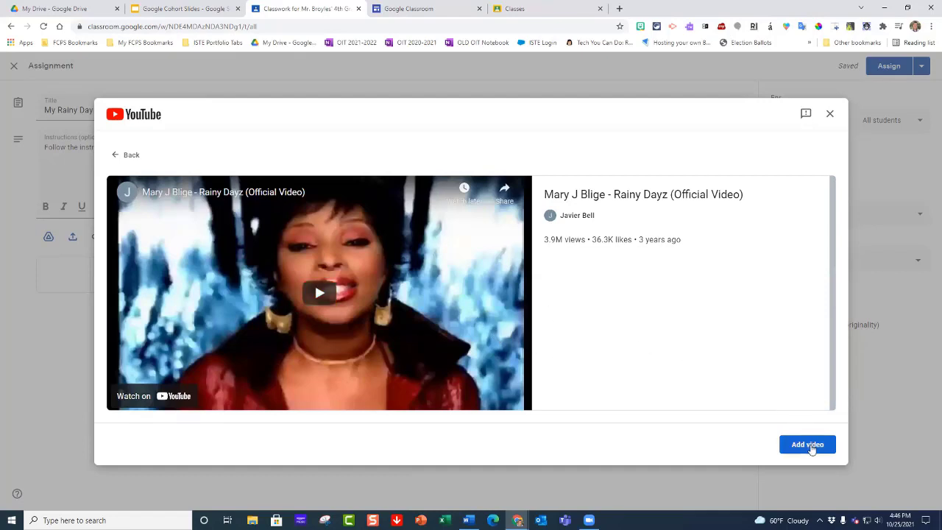
left_click(809, 446)
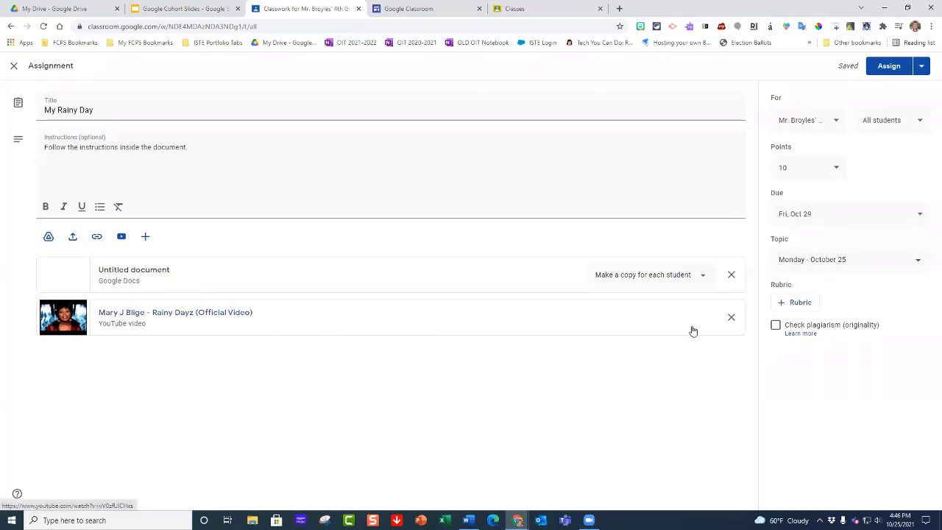
left_click(887, 71)
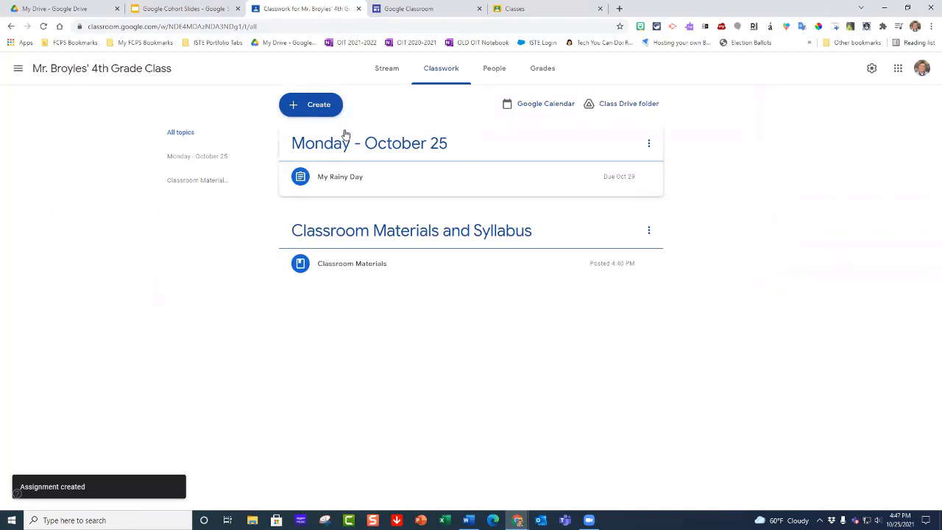
Step: Create a quiz assignment and turn on locked mode on Chromebooks for its attached Blank Quiz
left_click(328, 112)
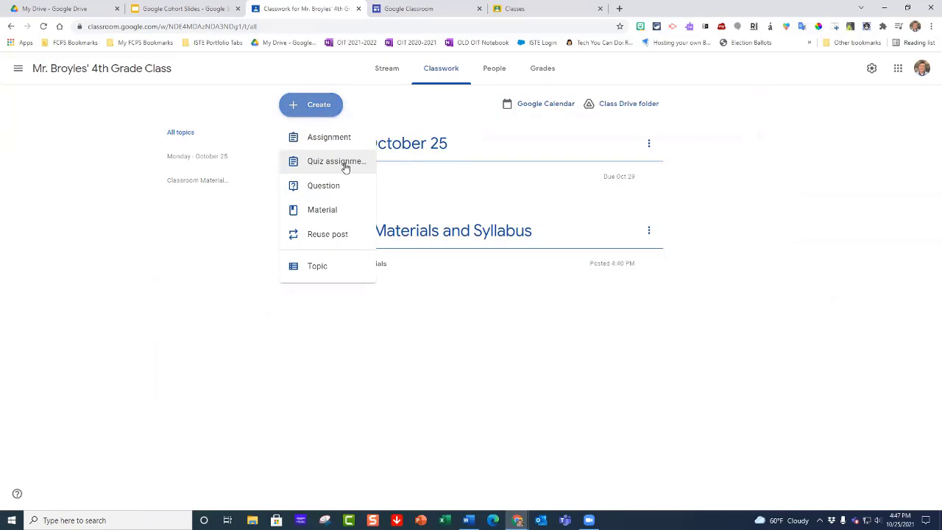
left_click(346, 165)
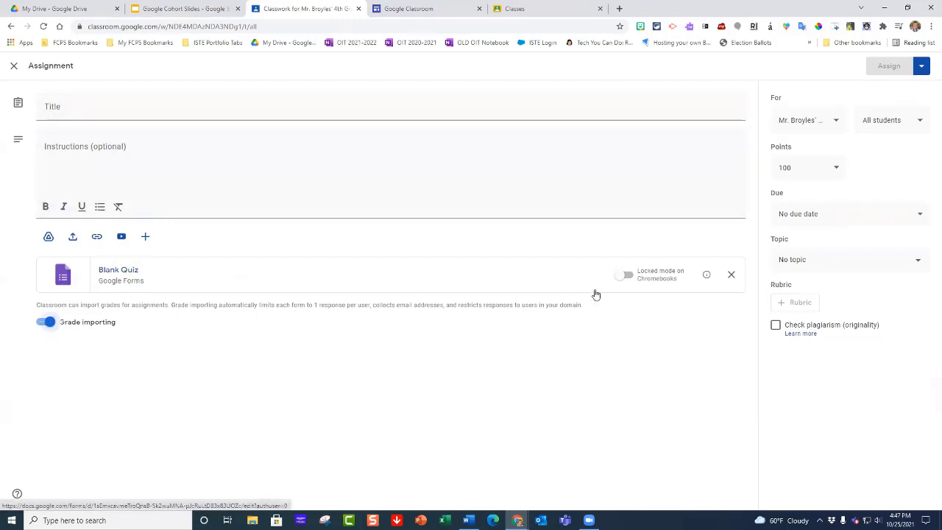
left_click(624, 275)
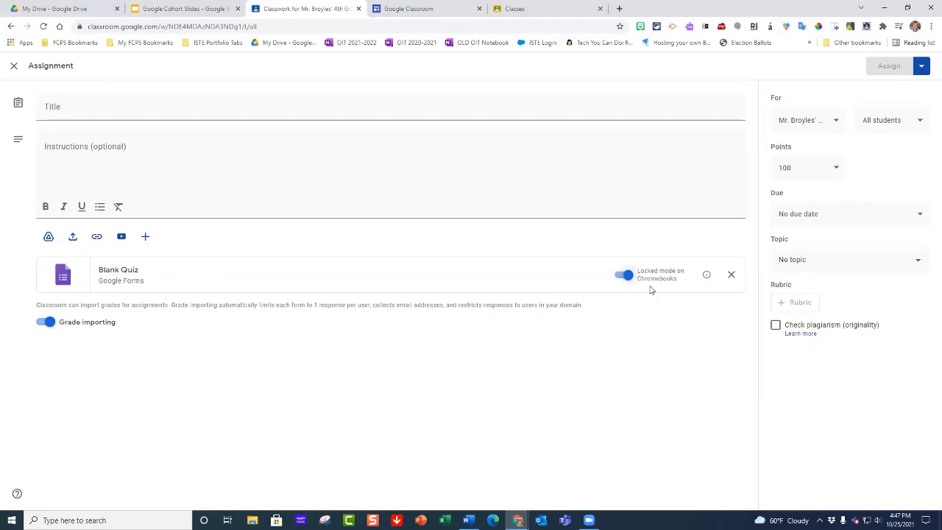
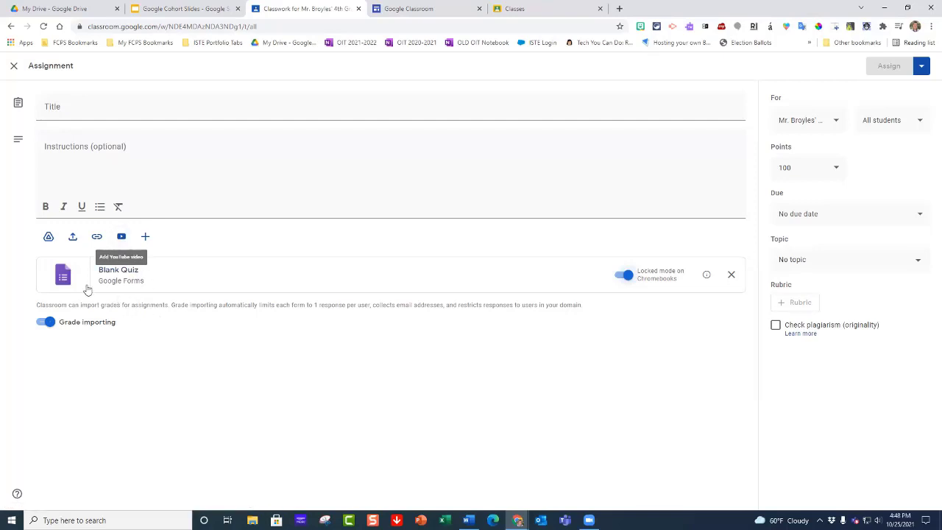
Step: Attach the YouTube video "Math Antics - Common Denominator ECD" to the quiz assignment from a search for "math fractions uncommon denominator"
left_click(122, 237)
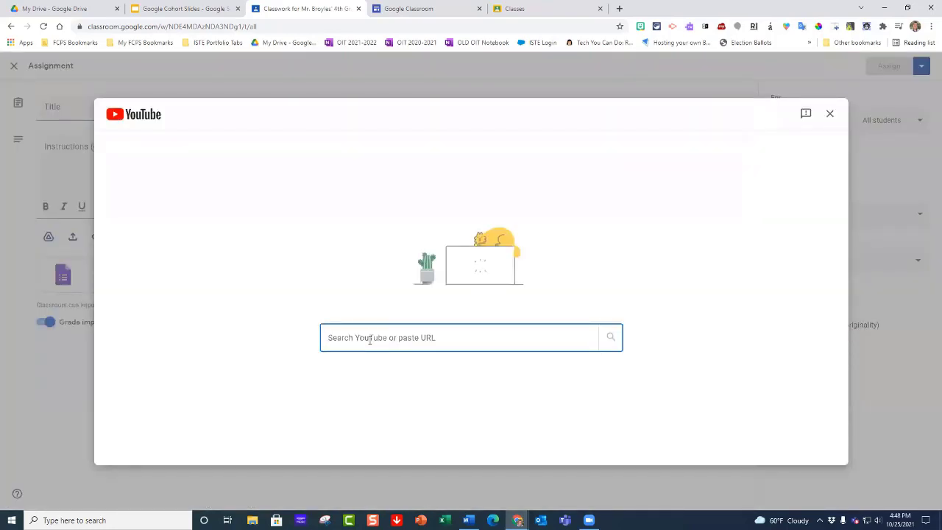
type("math fra")
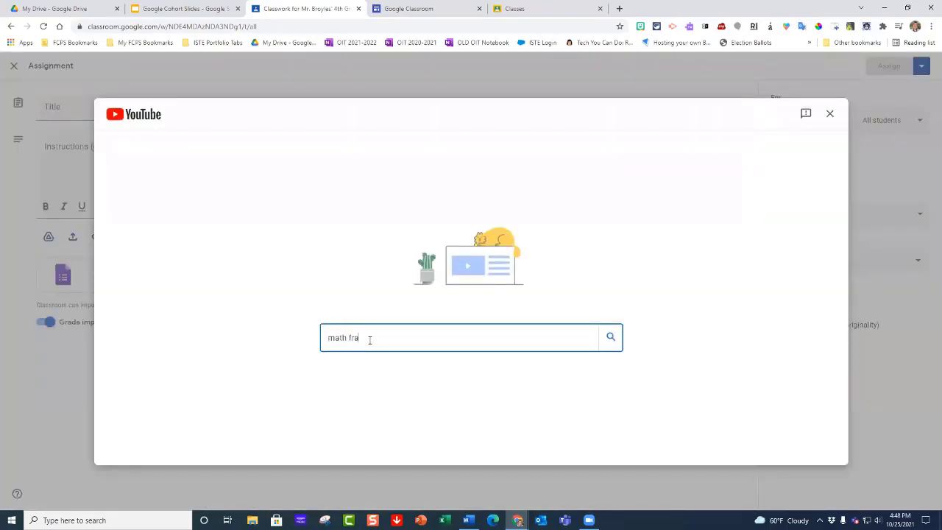
type("ctions uncom")
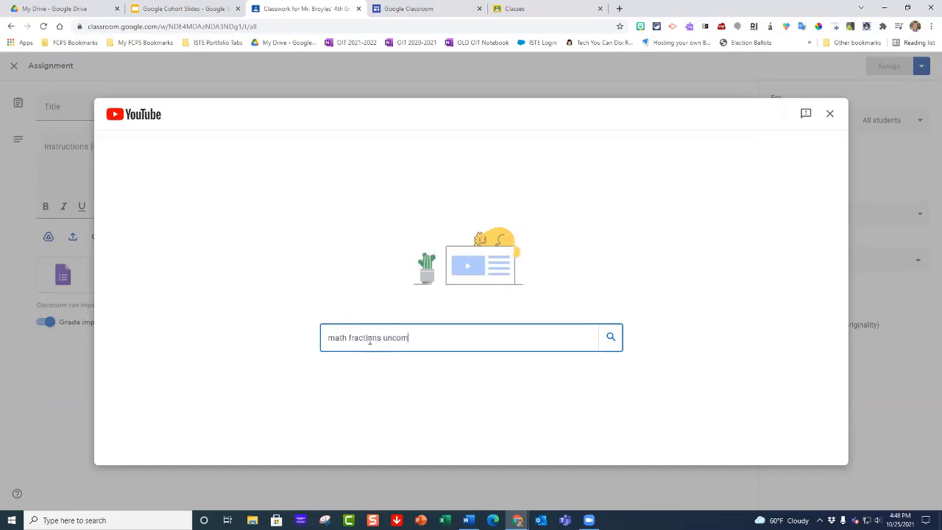
type("mon denomit")
key("BackSpace")
type("n")
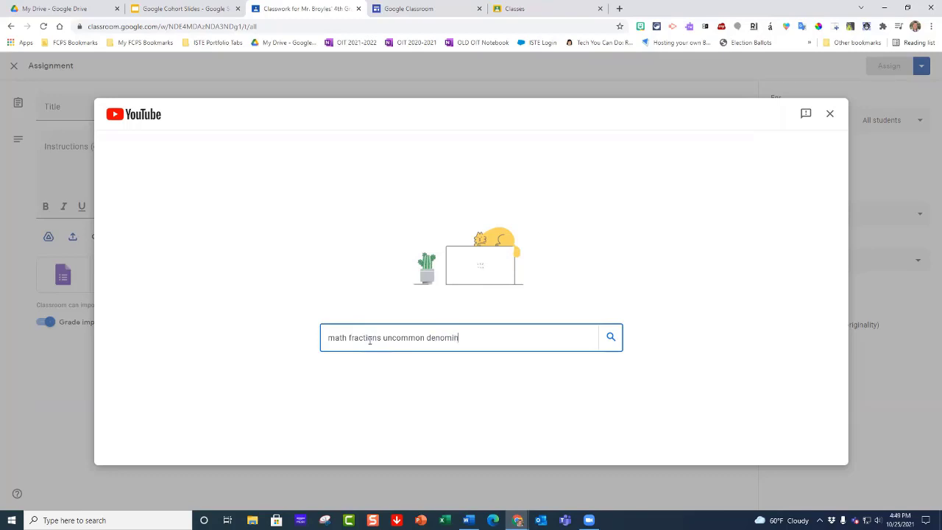
type("ator")
key("Return")
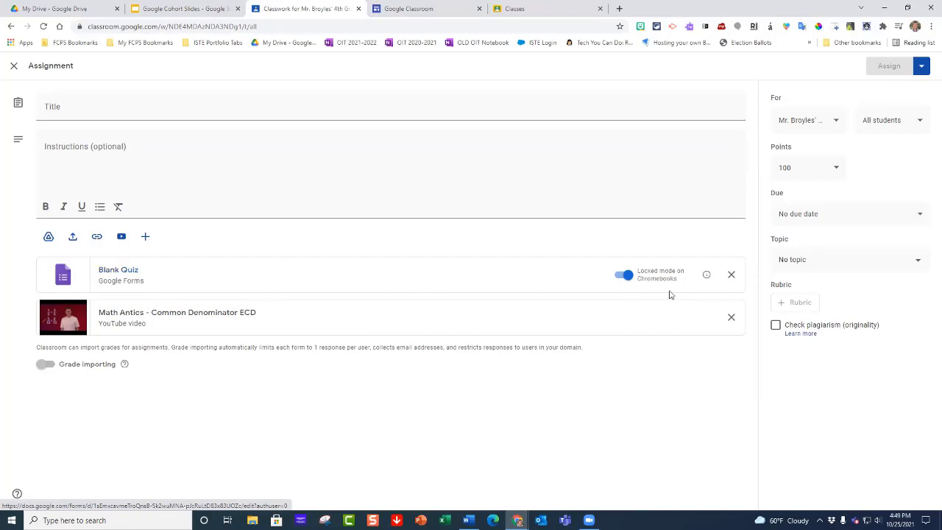
Step: Remove the attached YouTube video and close the quiz assignment without assigning it
left_click(730, 320)
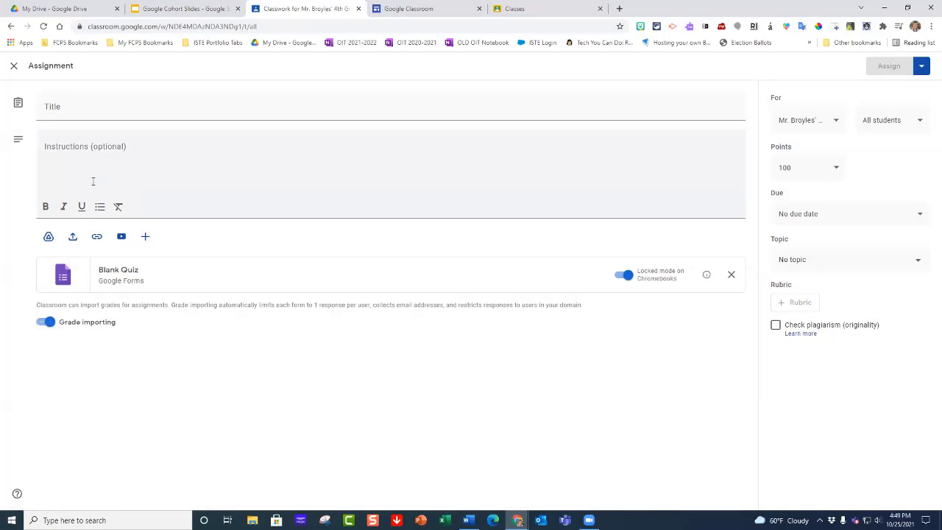
left_click(14, 70)
Step: Create a new question post for the class and set its type to multiple choice
left_click(309, 109)
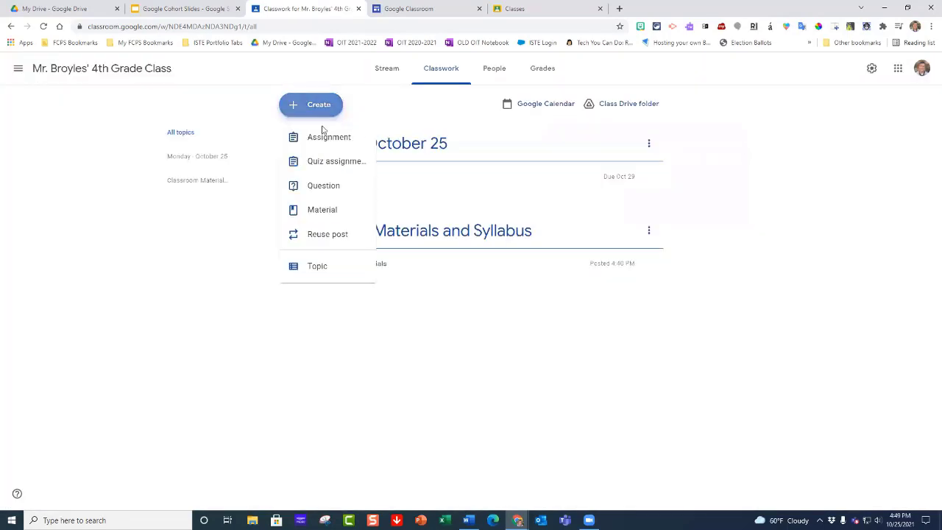
left_click(342, 190)
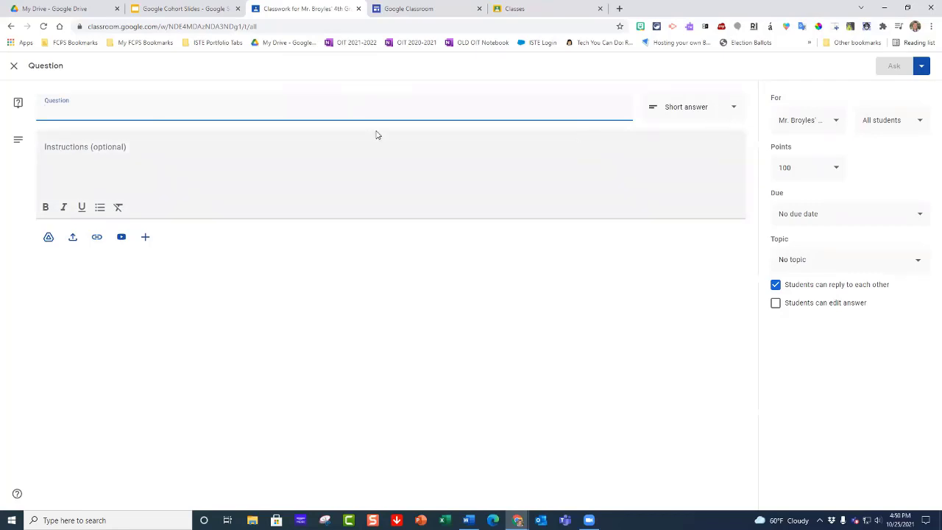
left_click(731, 111)
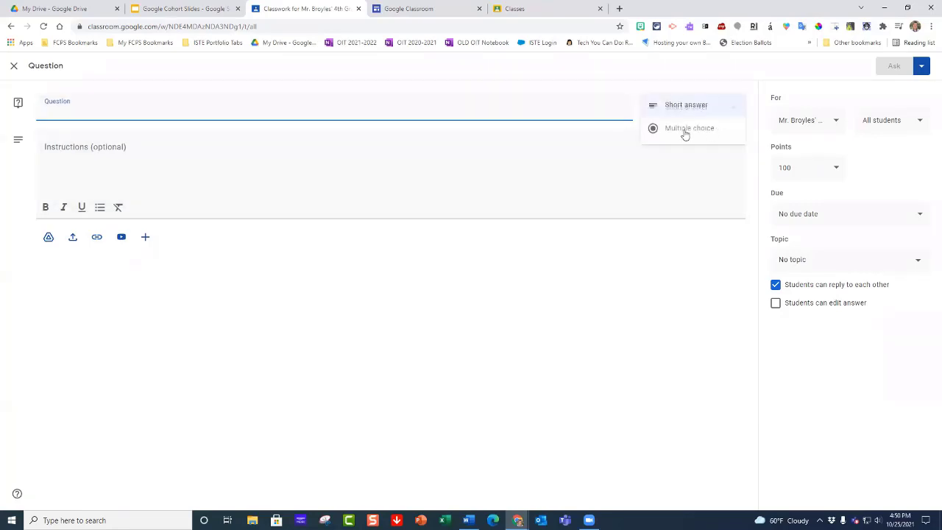
left_click(680, 131)
Step: Enter "What is the best ice cream flavor?" as the question text
left_click(166, 108)
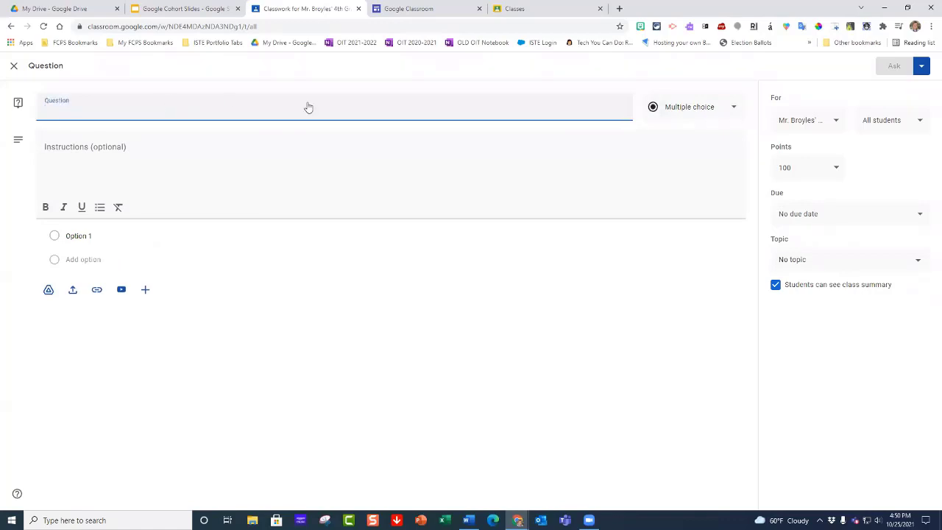
type("Wht at")
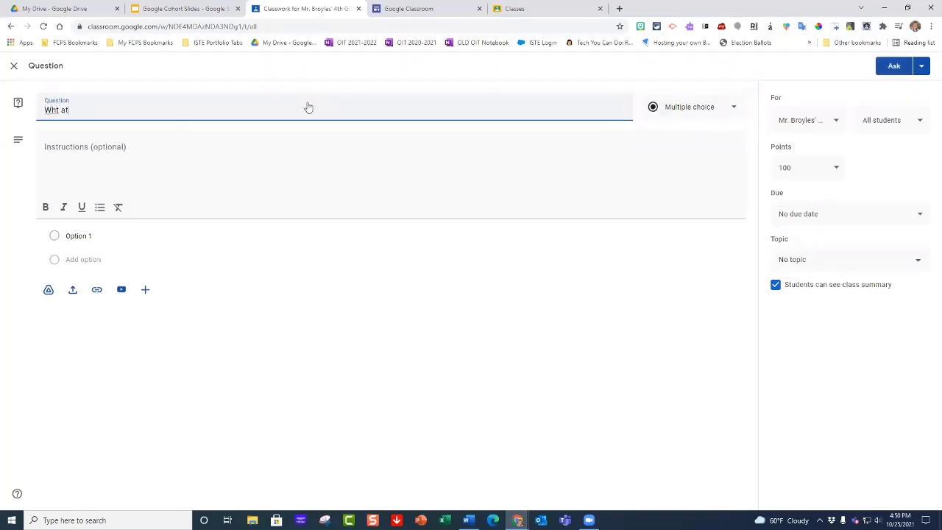
key("BackSpace")
key("BackSpace")
key("BackSpace")
type("is t")
type("s the best ice")
type(" cream flavor?")
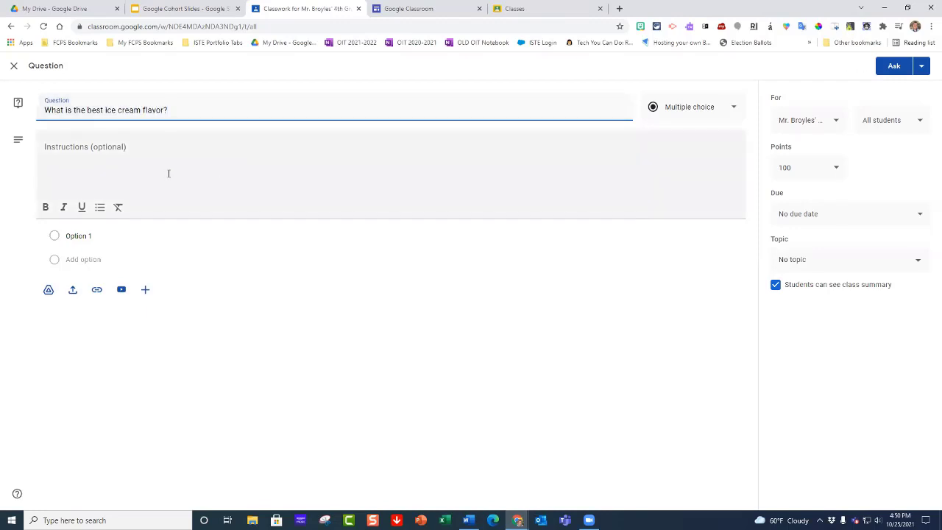
left_click(169, 174)
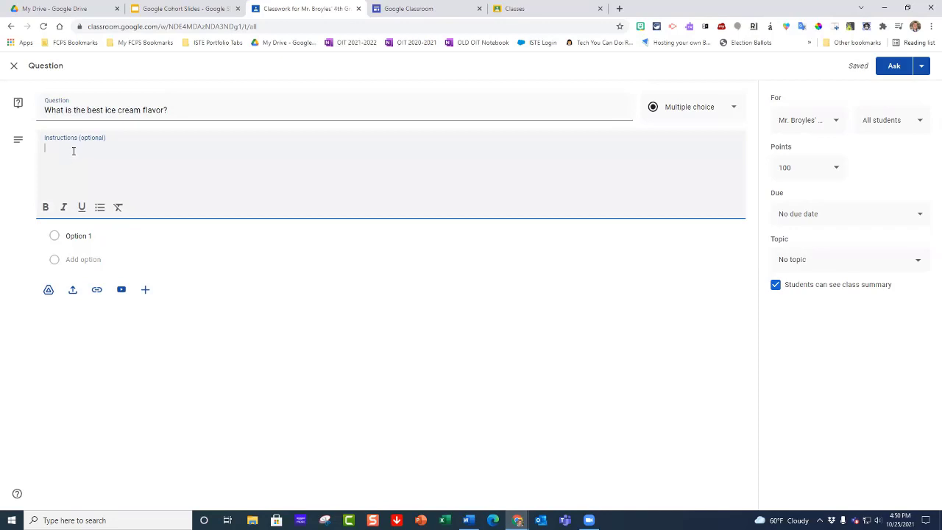
Step: Fill in the answer options Vanilla, Coffee, Chocolate and Rocky Road
left_click(85, 235)
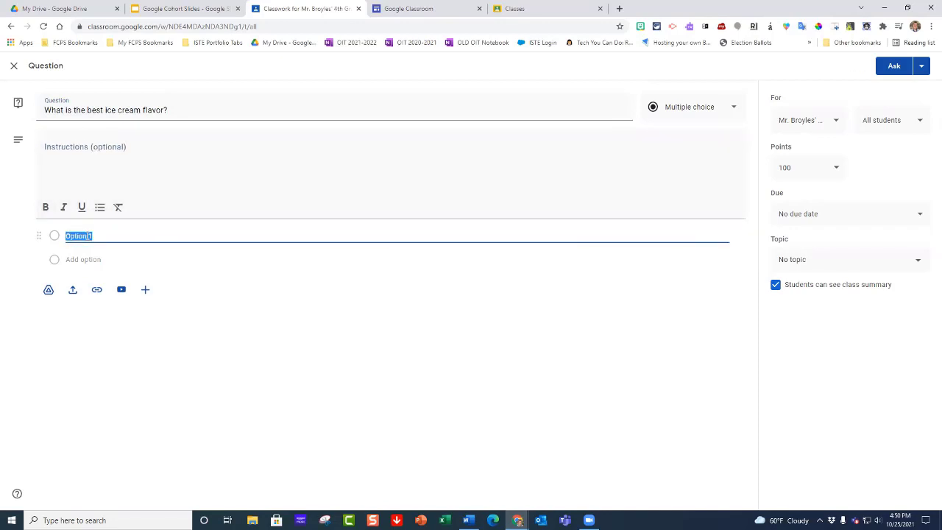
type("Vain")
key("BackSpace")
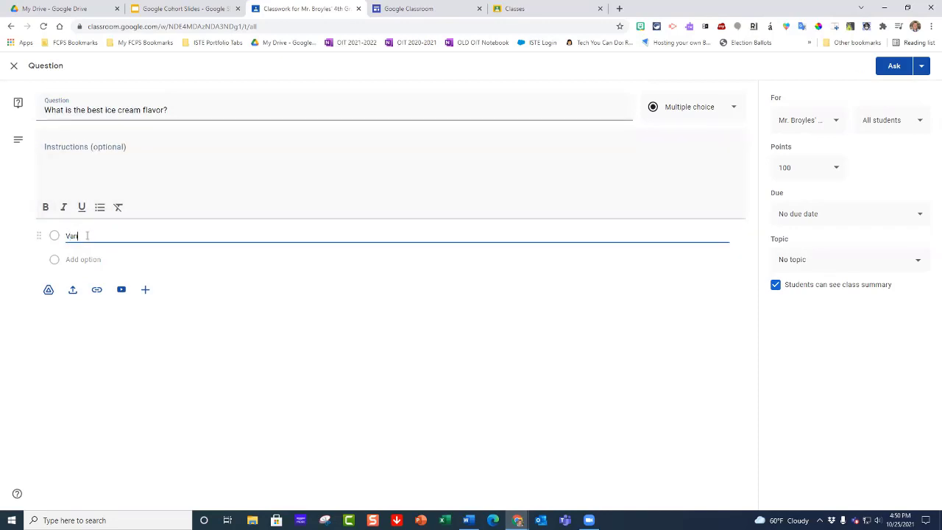
type("illa")
left_click(92, 259)
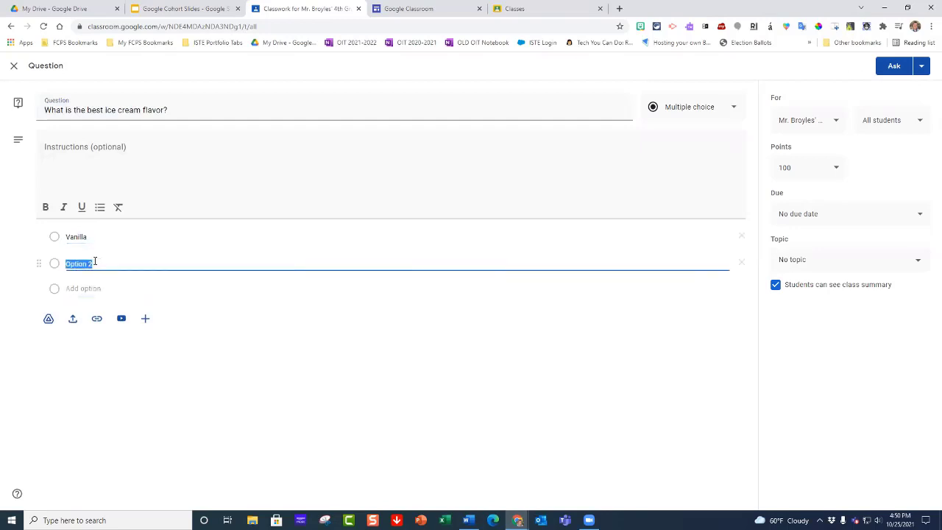
type("Coffee")
left_click(98, 287)
type("Cho")
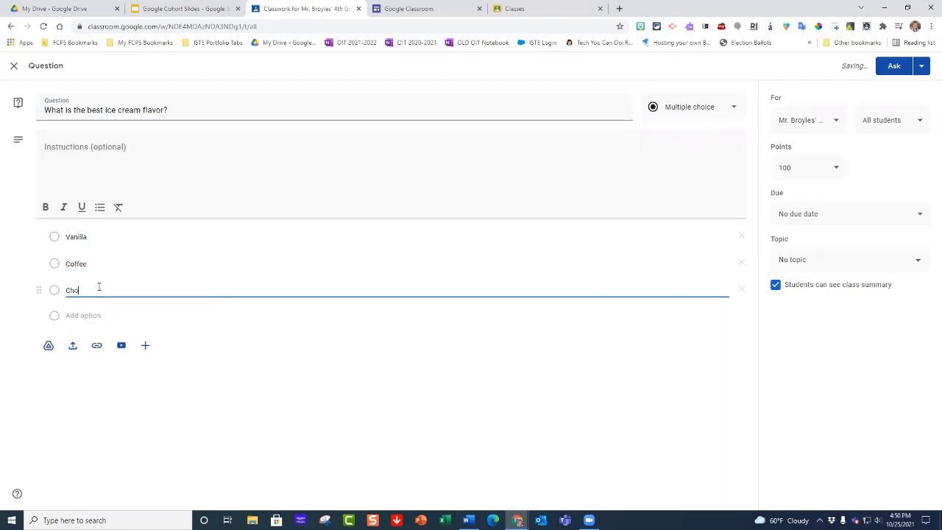
type("colate")
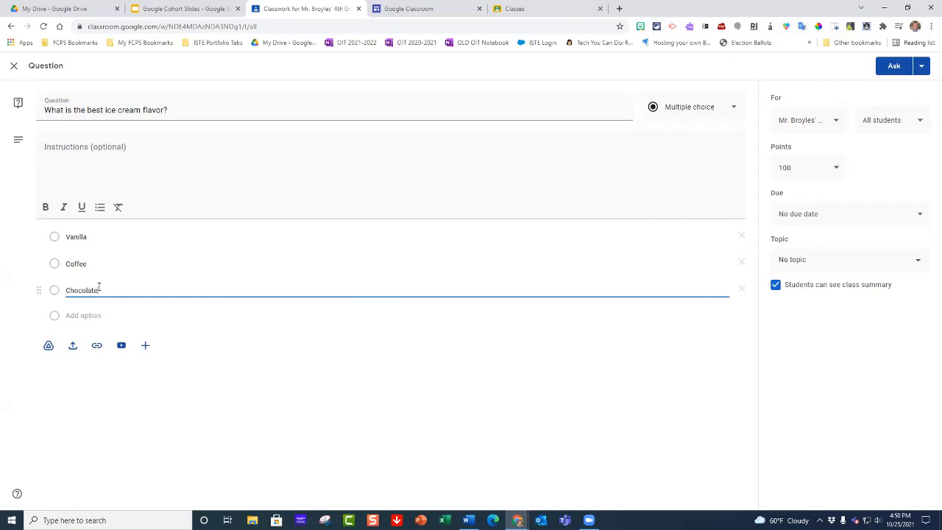
left_click(101, 318)
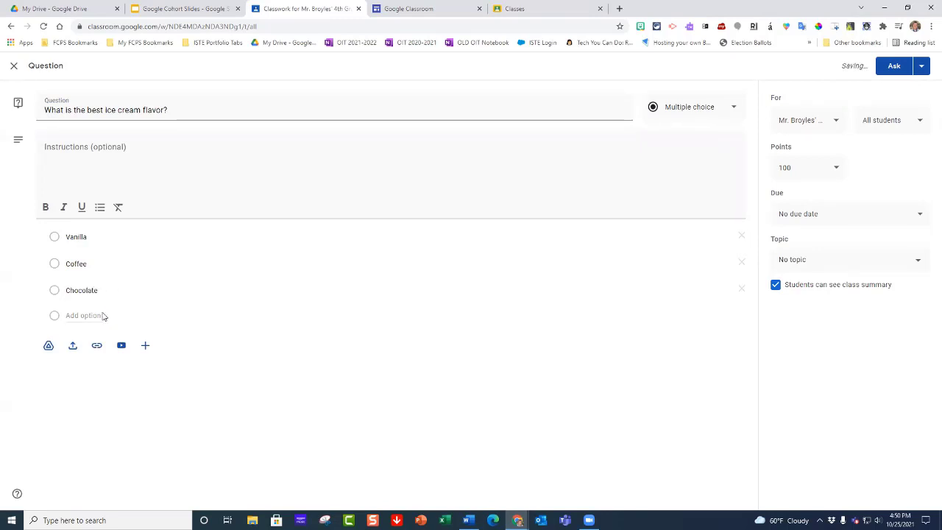
left_click(90, 315)
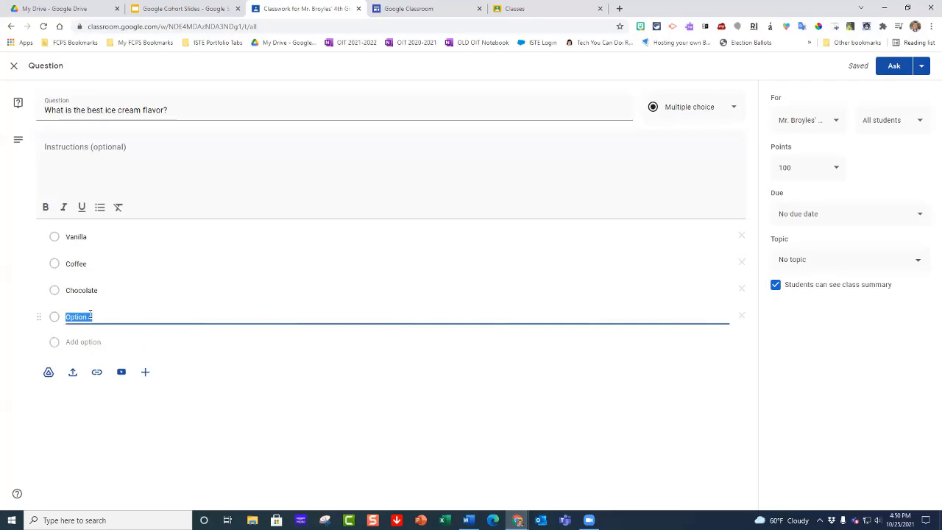
type("Rocky Road")
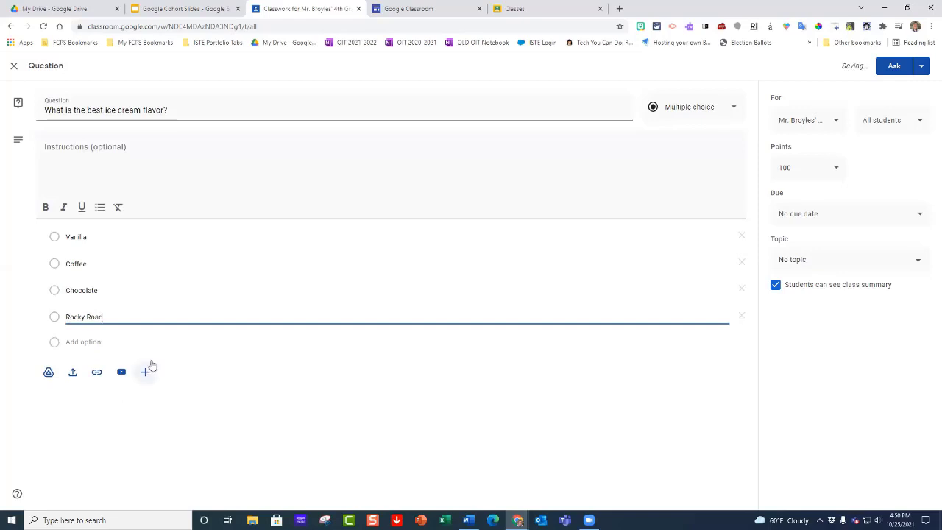
Step: Set the question's points to 5 and ask it to all students in the class
left_click(801, 168)
key("BackSpace")
key("BackSpace")
key("BackSpace")
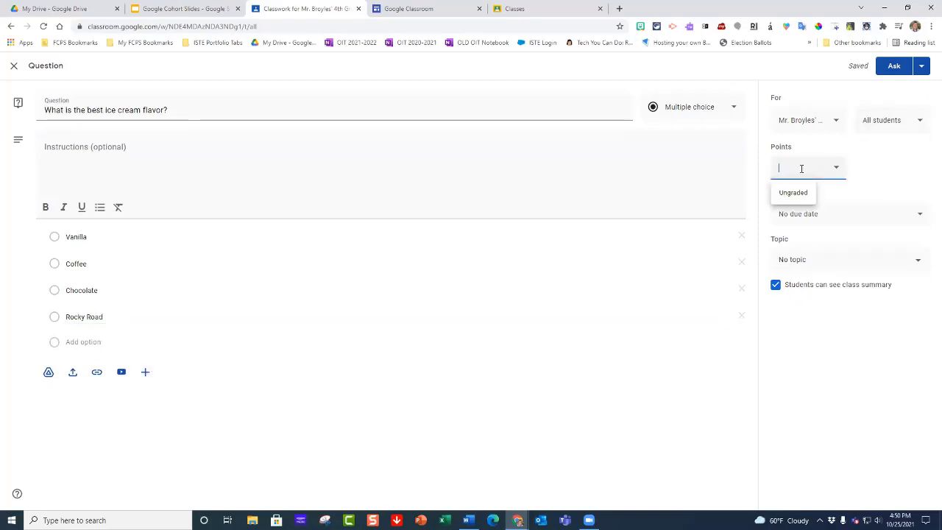
type("5")
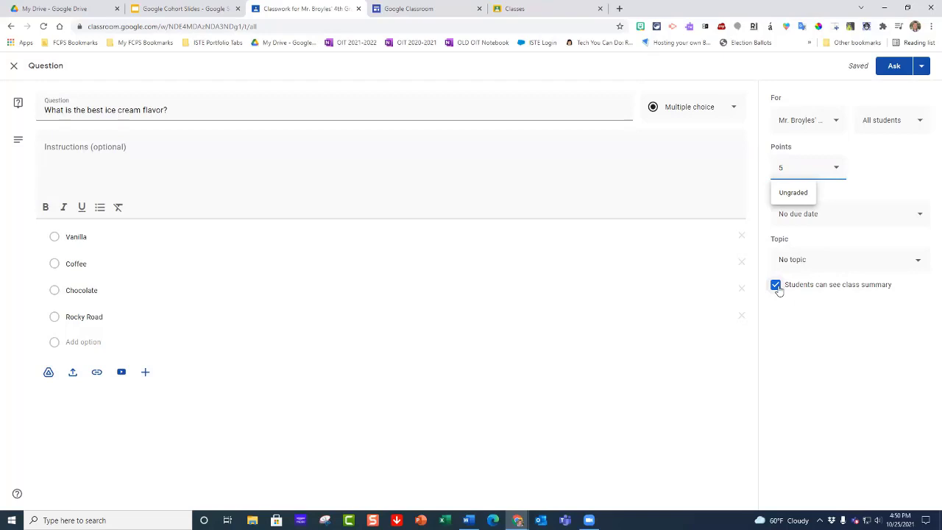
left_click(891, 68)
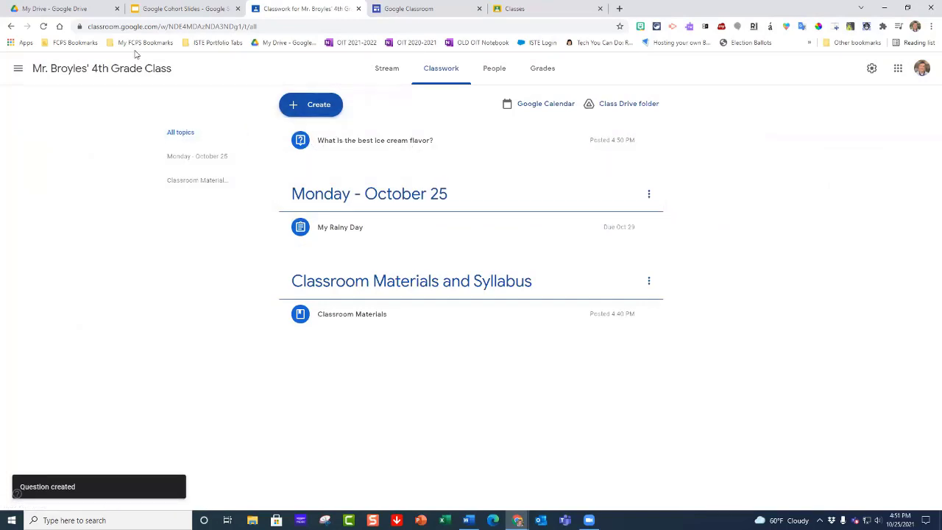
Step: Check the ice cream question's turned-in count and the responses for each answer option in the classwork list
left_click(436, 76)
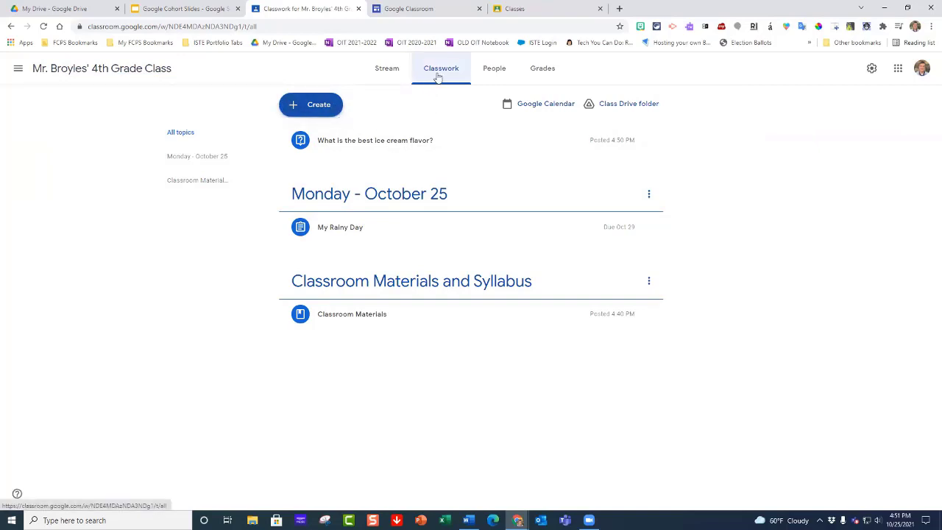
left_click(369, 145)
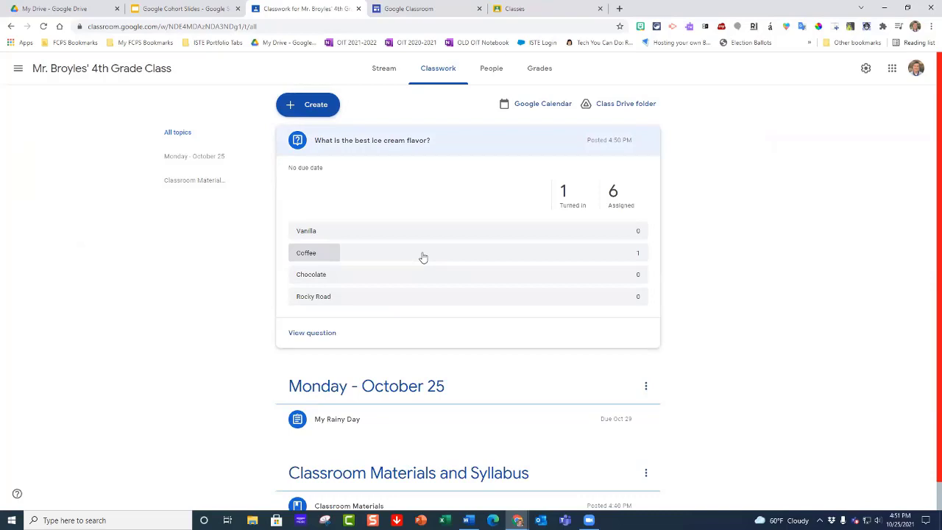
left_click(451, 151)
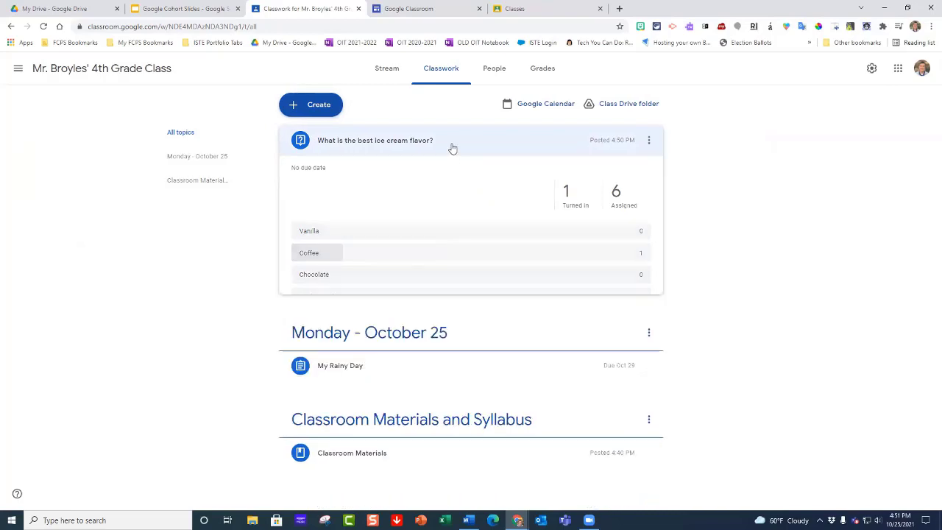
left_click(451, 148)
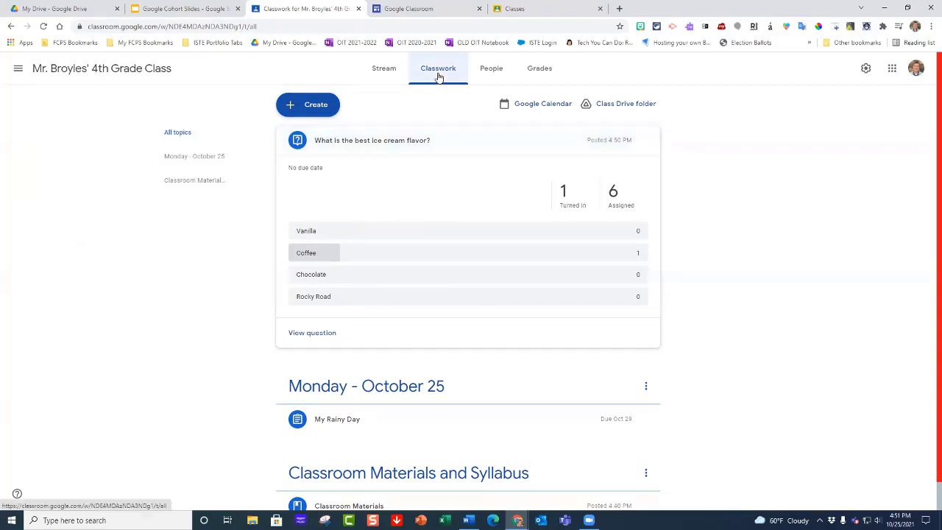
left_click(406, 139)
Step: Reuse the "Science - 4 Seasons Sorter" post from the DIX 4th Grade Class and assign it to all students
left_click(316, 110)
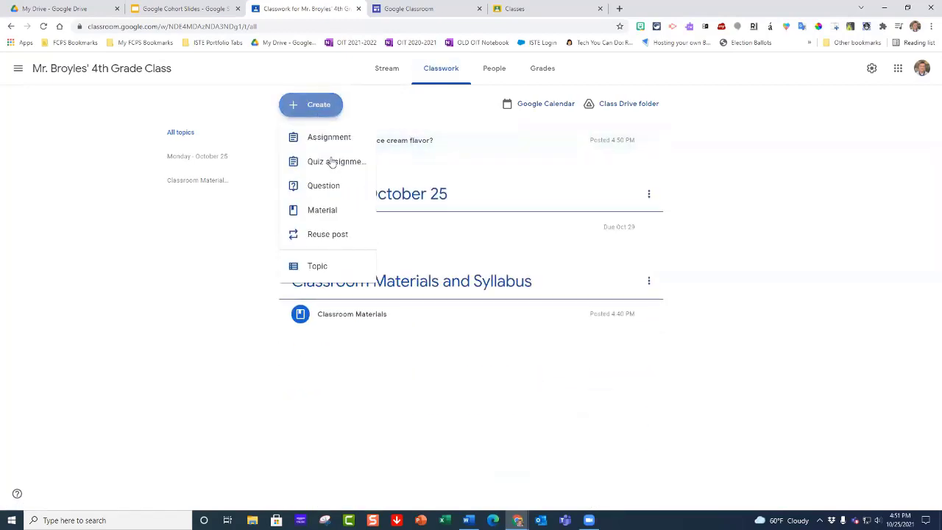
left_click(314, 237)
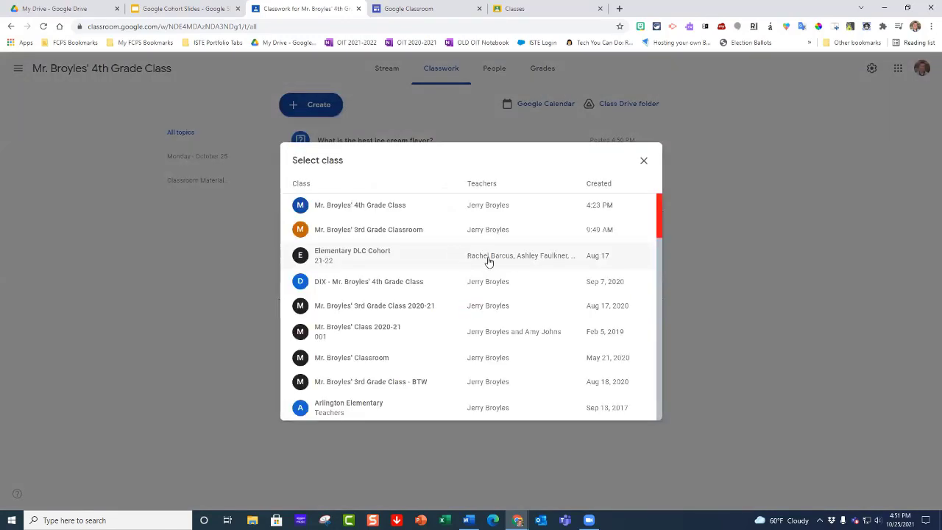
left_click(372, 283)
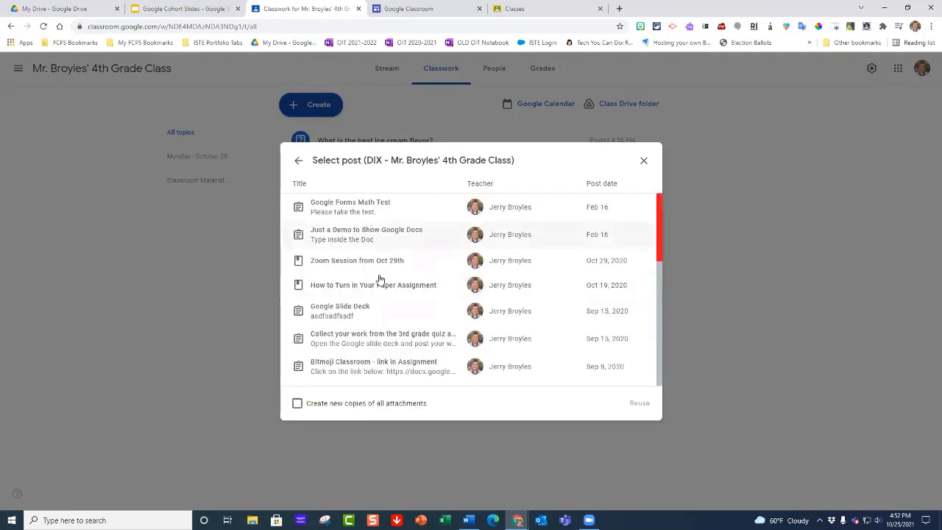
scroll(386, 315, "down", 1)
scroll(385, 315, "down", 1)
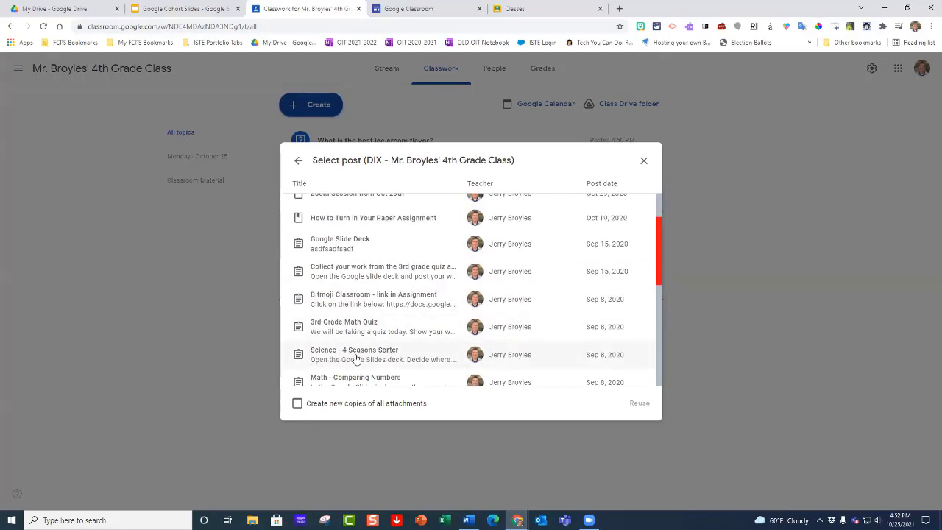
left_click(326, 358)
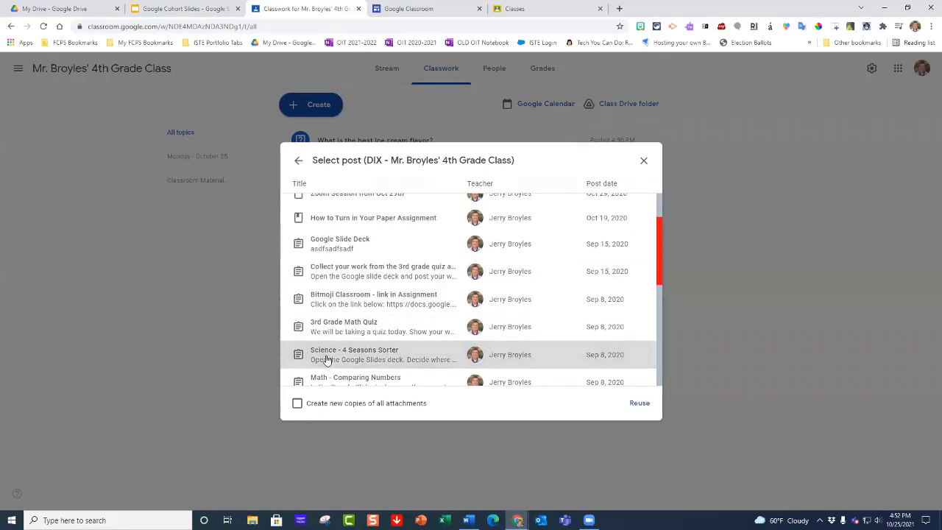
left_click(638, 403)
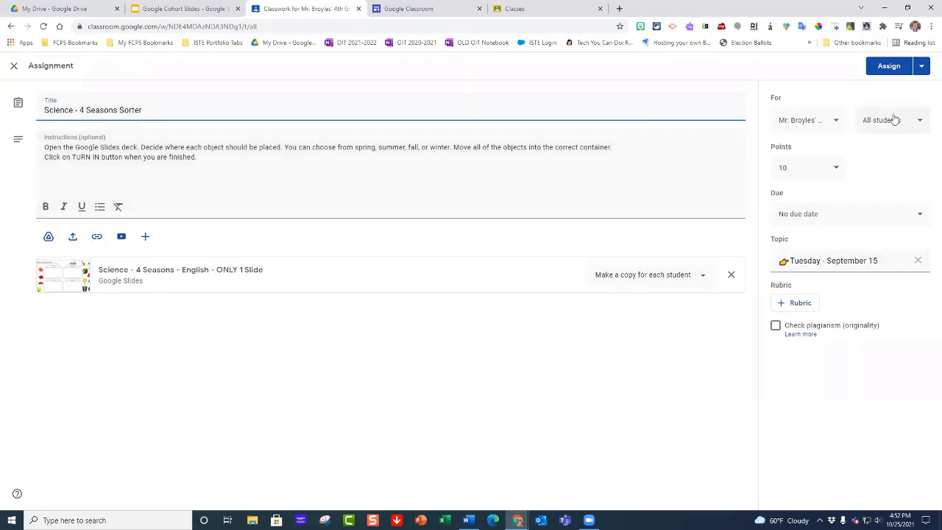
left_click(883, 69)
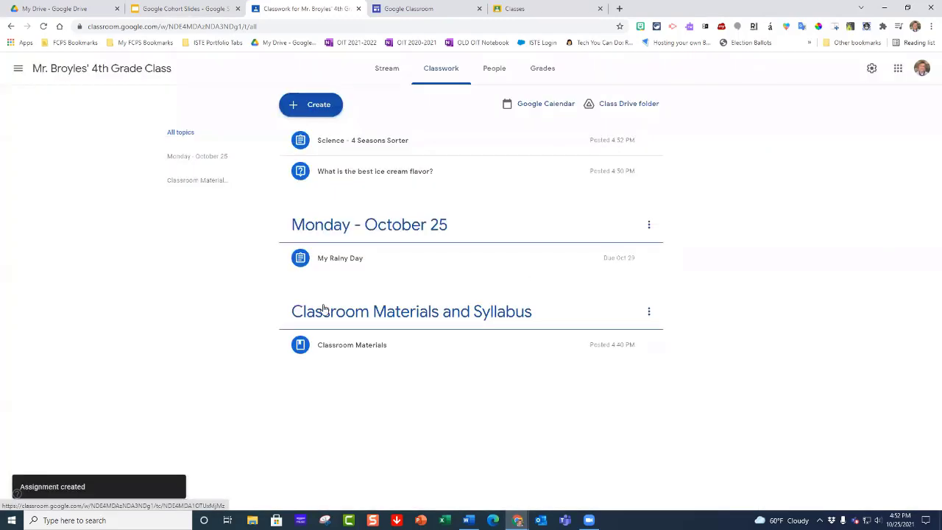
Step: Edit the "Science - 4 Seasons Sorter" assignment to place it under the "Monday - October 25" topic and save it
left_click(475, 145)
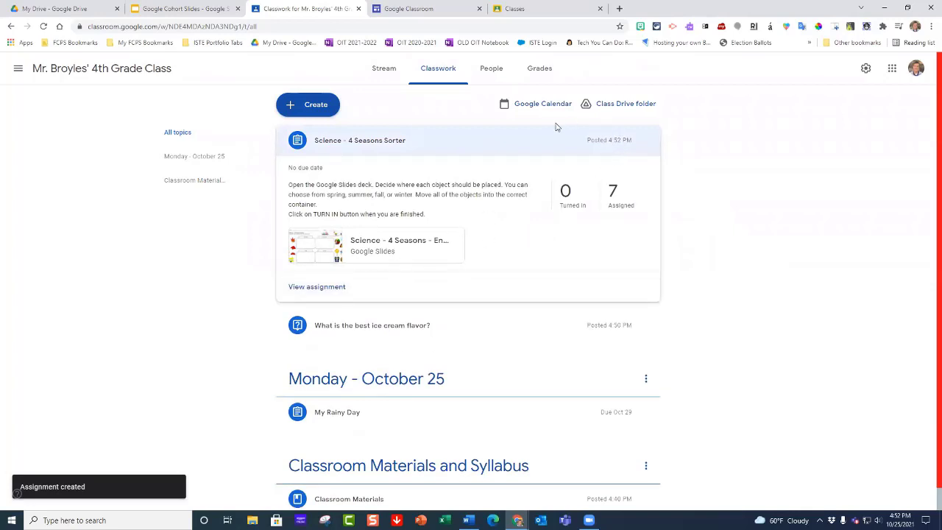
left_click(647, 141)
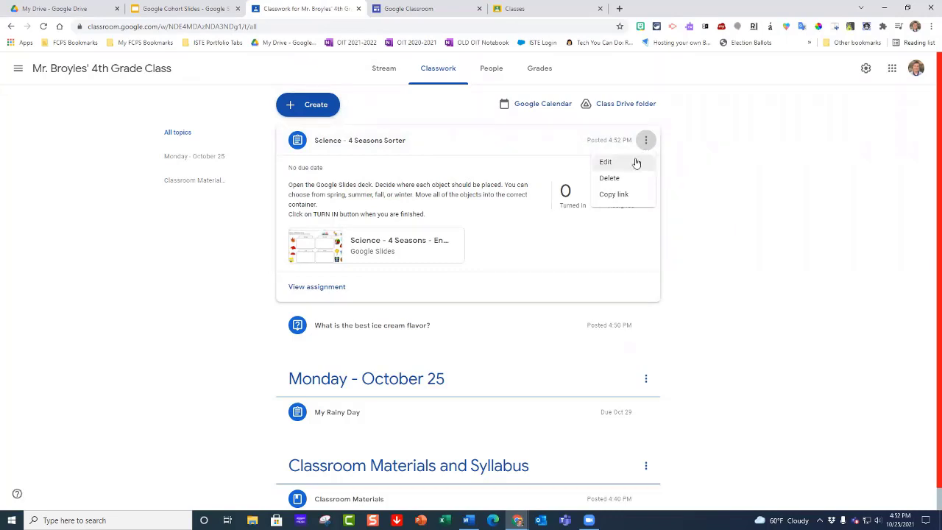
left_click(606, 165)
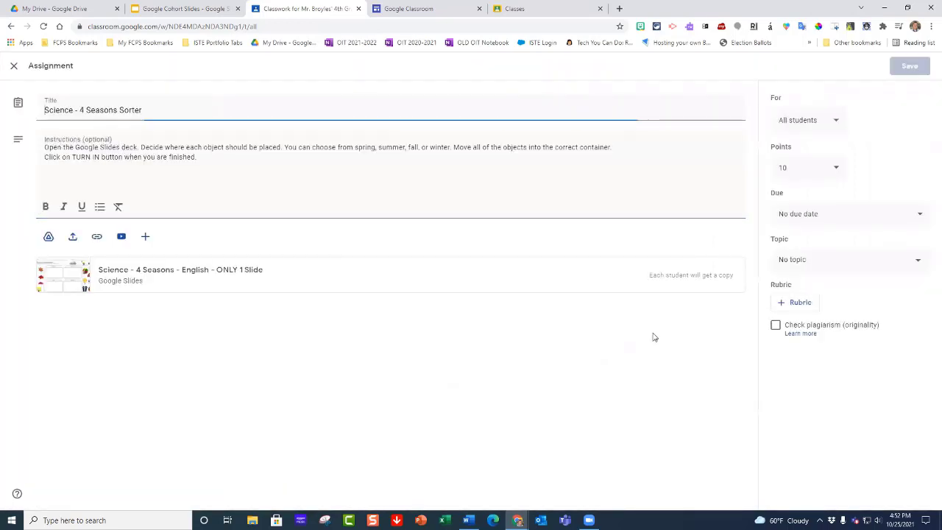
left_click(919, 263)
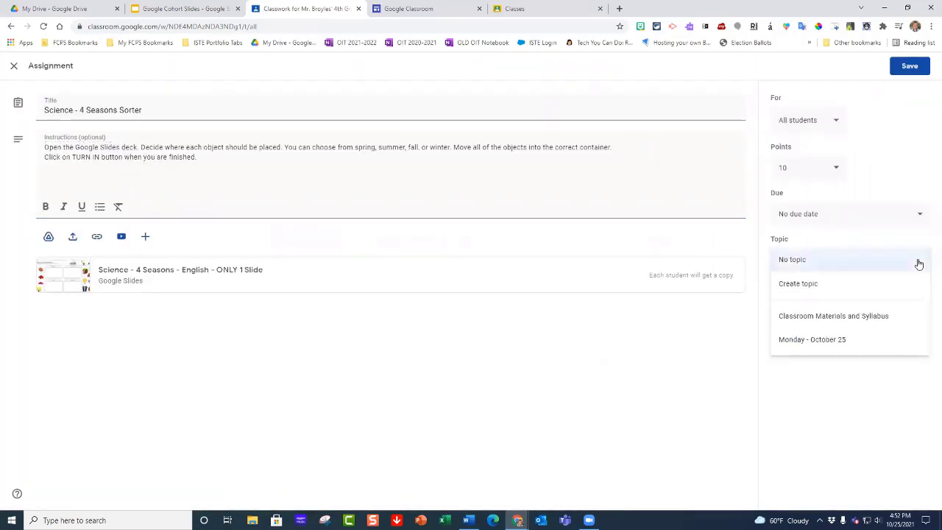
left_click(844, 341)
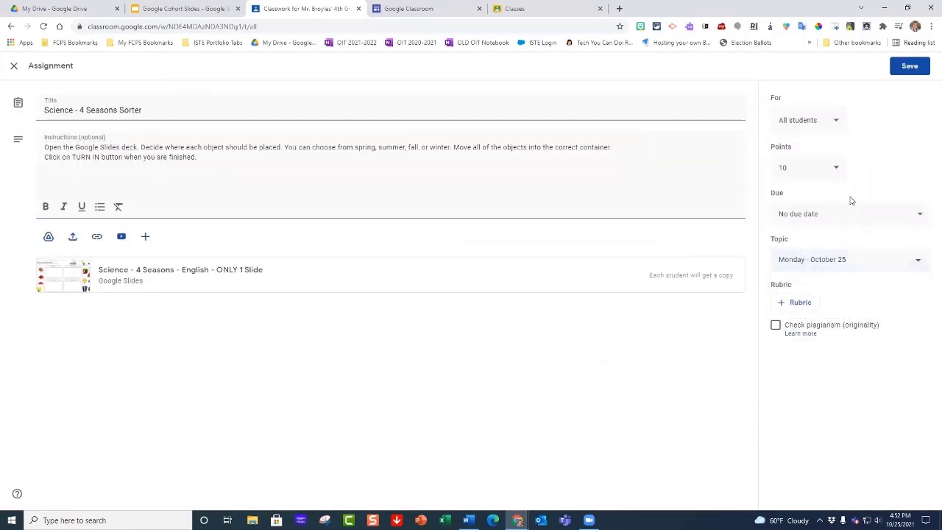
left_click(909, 67)
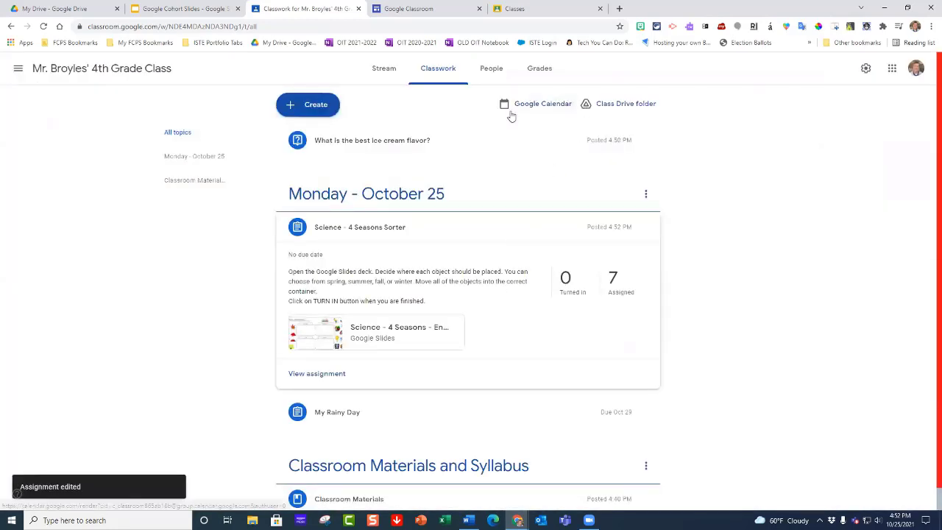
Step: Invite a co-teacher to the class by searching for the person's first name and choosing the first search result
left_click(327, 111)
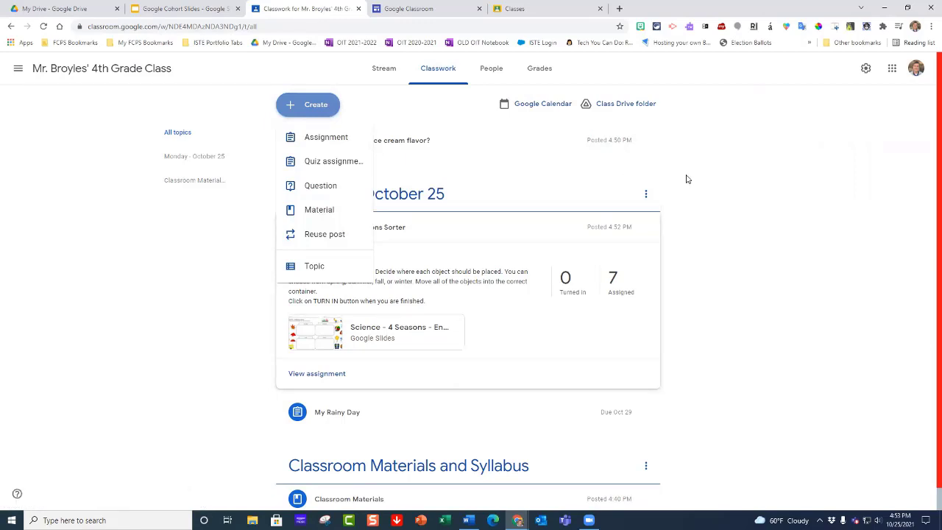
left_click(489, 71)
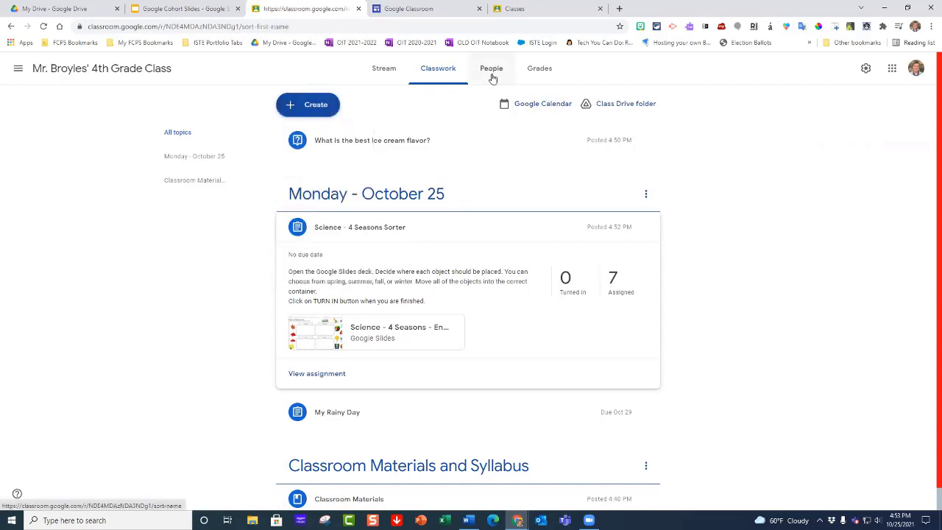
left_click(494, 69)
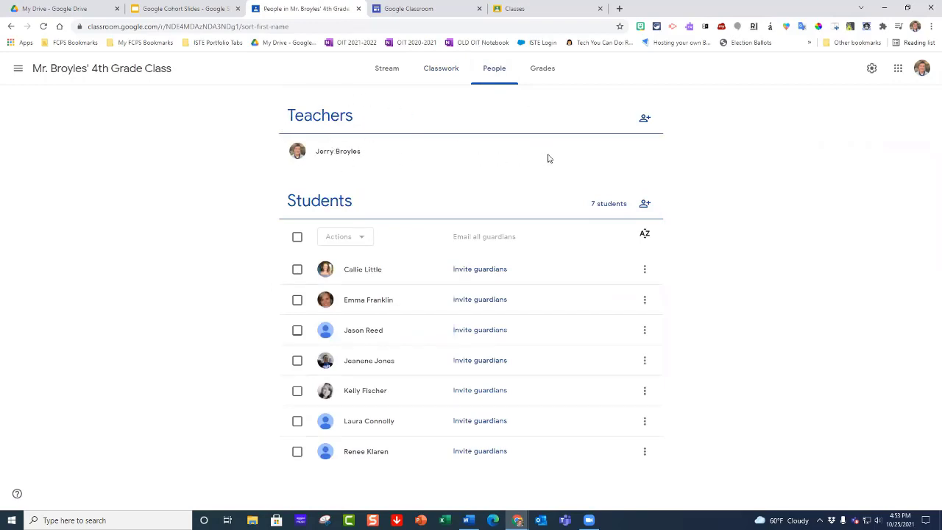
left_click(644, 120)
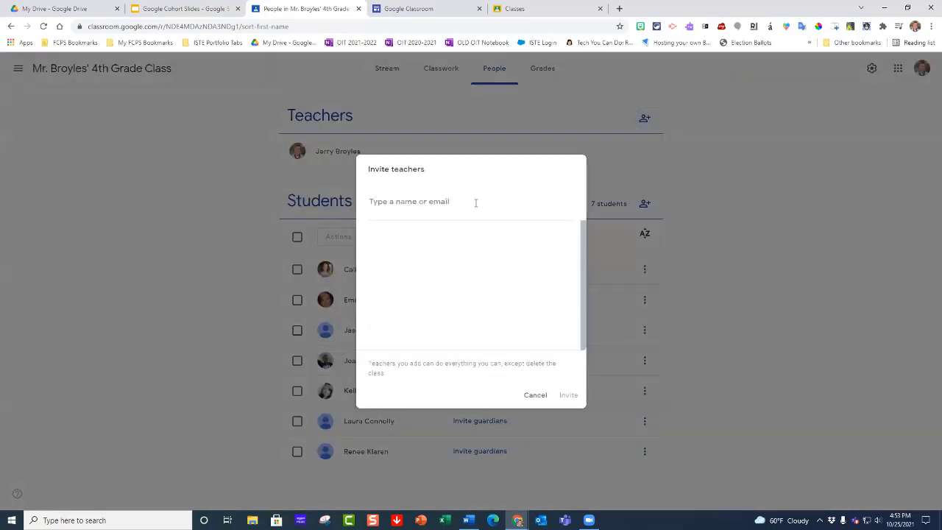
type("jason")
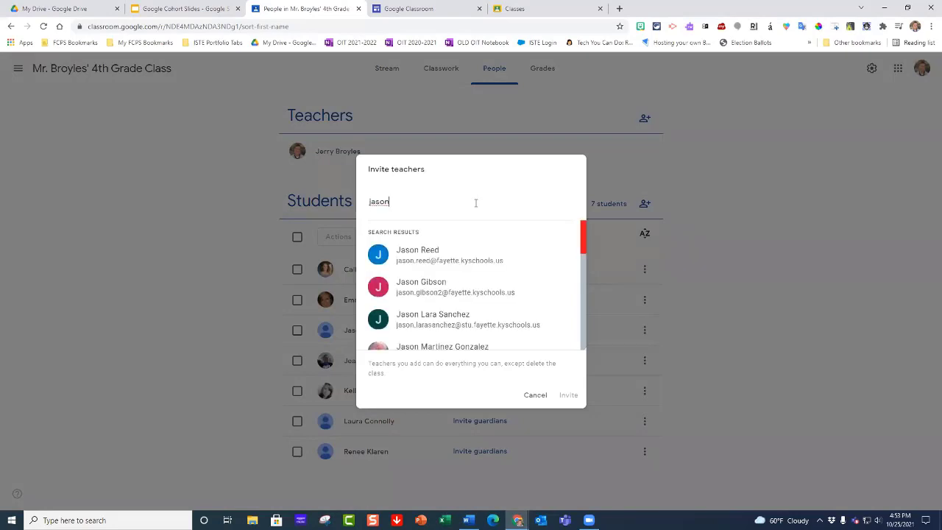
left_click(442, 266)
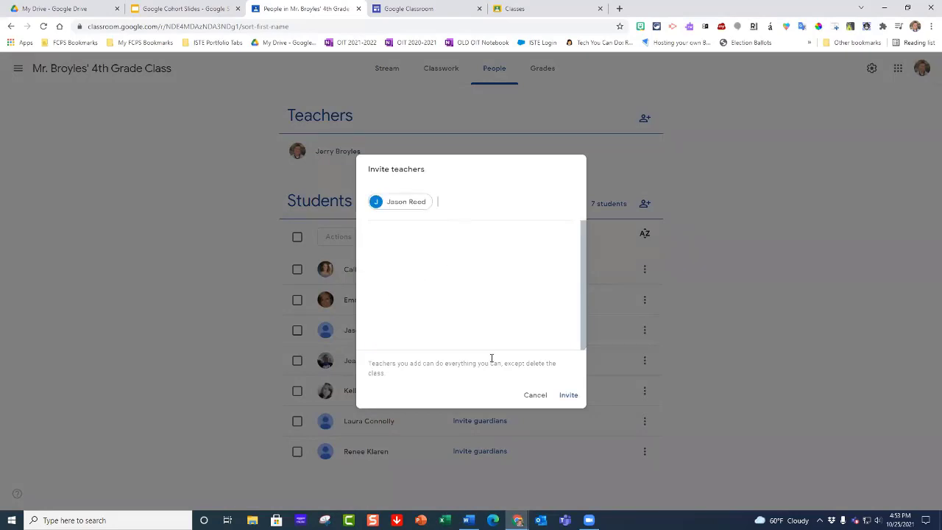
left_click(568, 395)
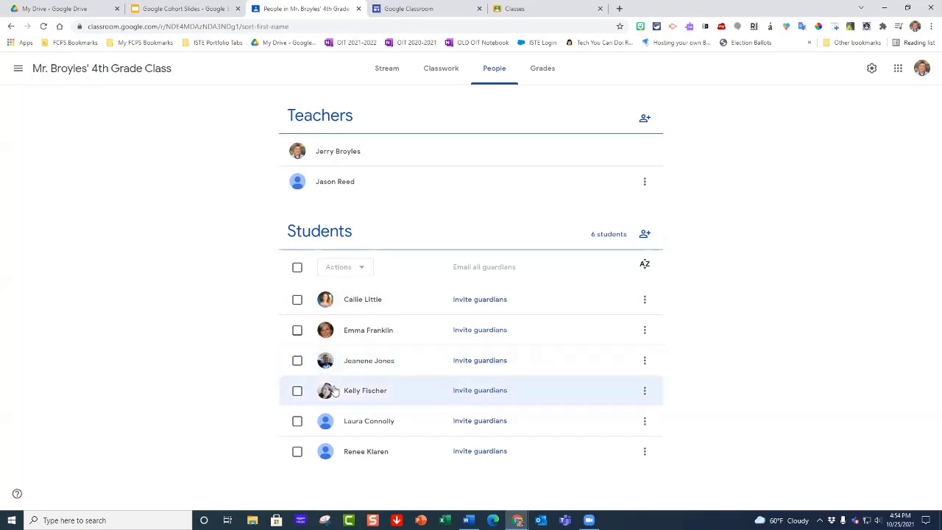
Step: Try to email the fourth student in the class roster, and close the mail page
left_click(296, 390)
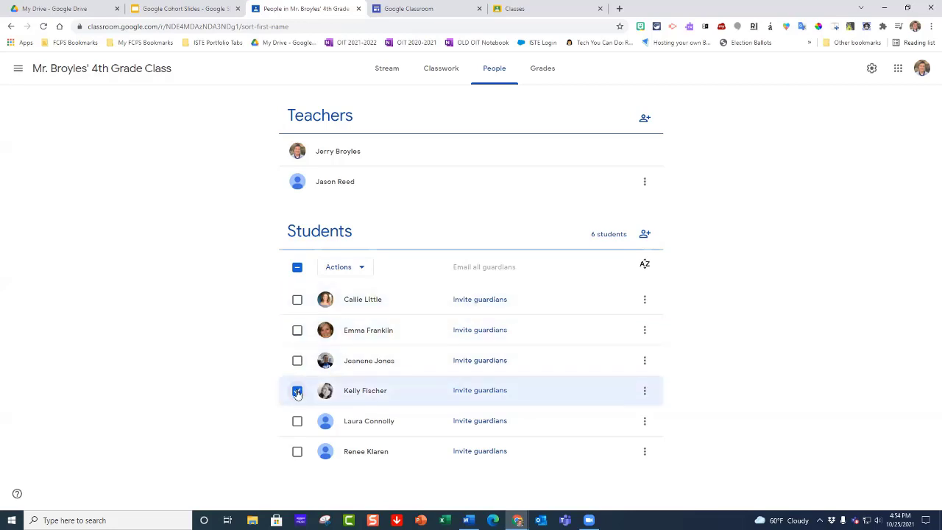
left_click(362, 273)
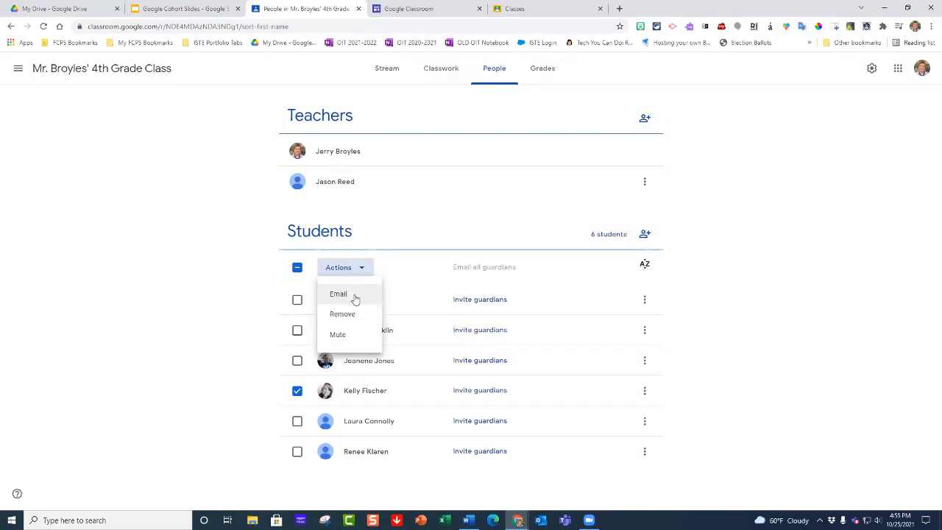
left_click(354, 296)
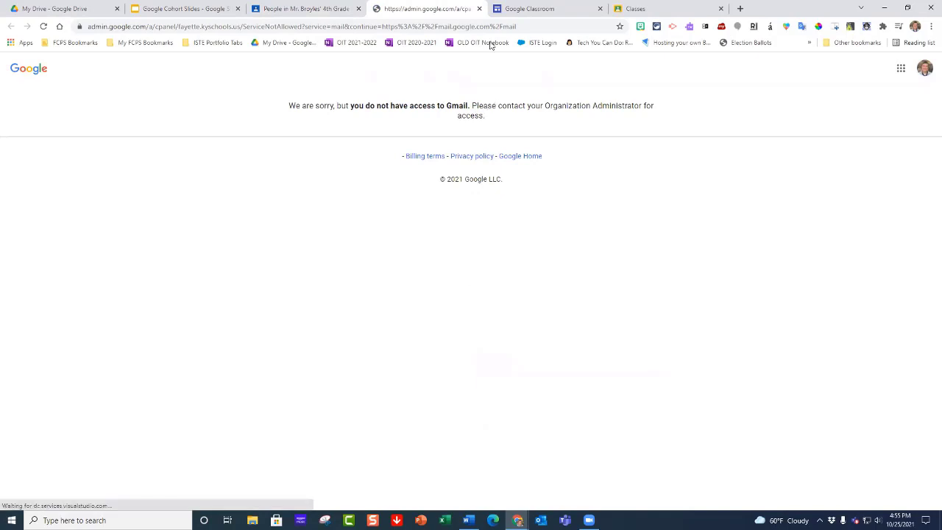
left_click(478, 9)
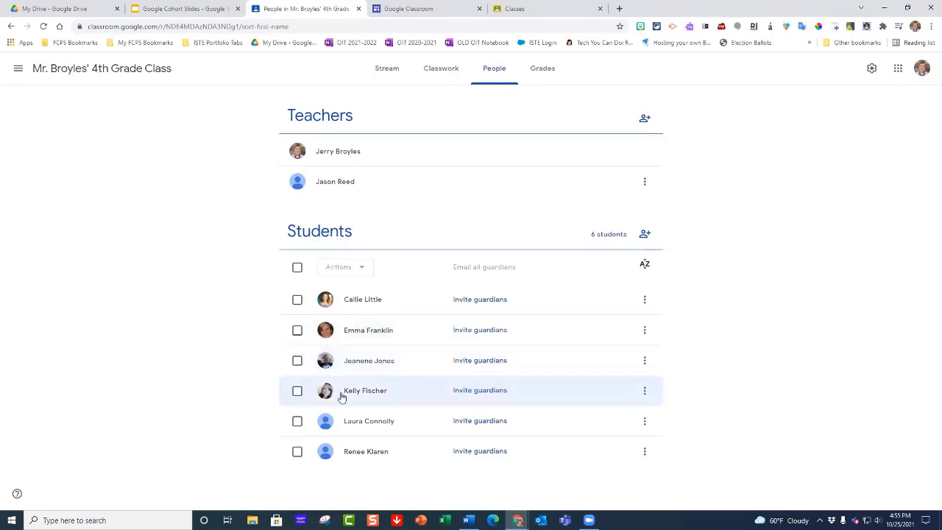
Step: Mute the fourth student in the class roster
left_click(297, 391)
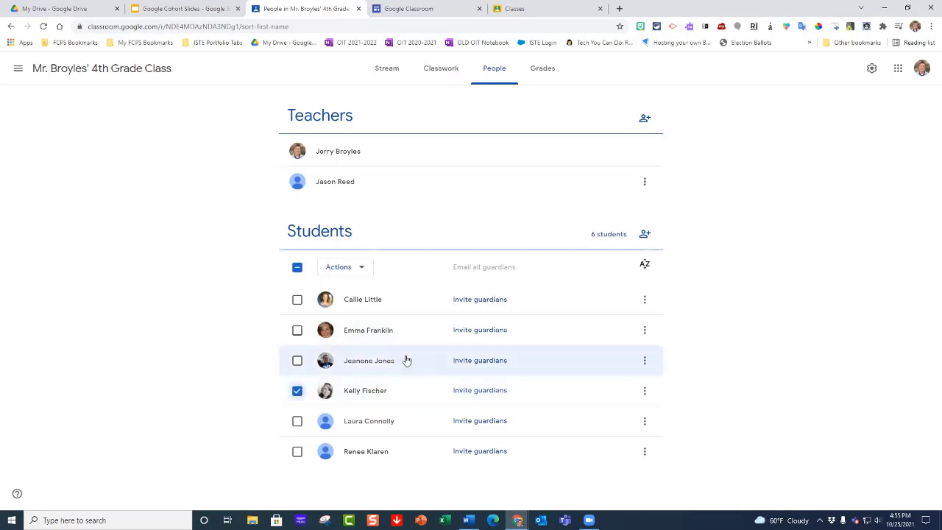
left_click(361, 268)
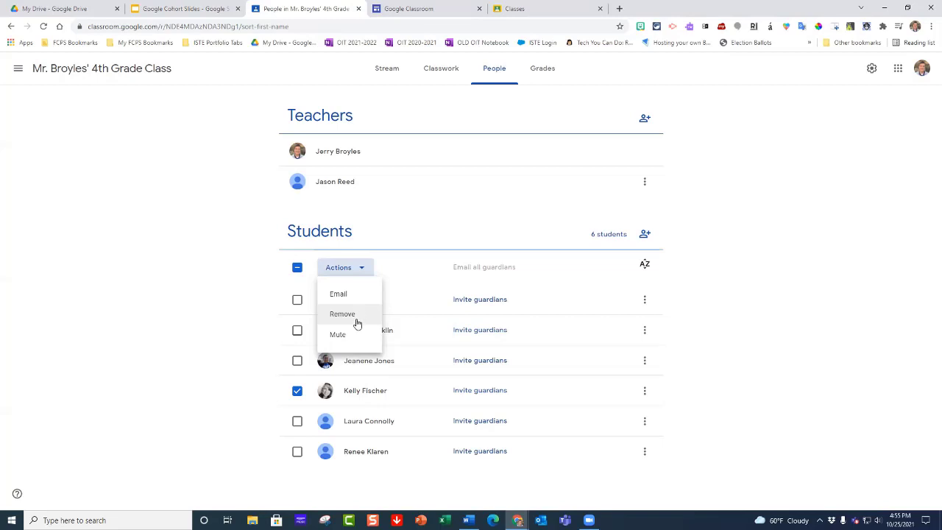
left_click(347, 335)
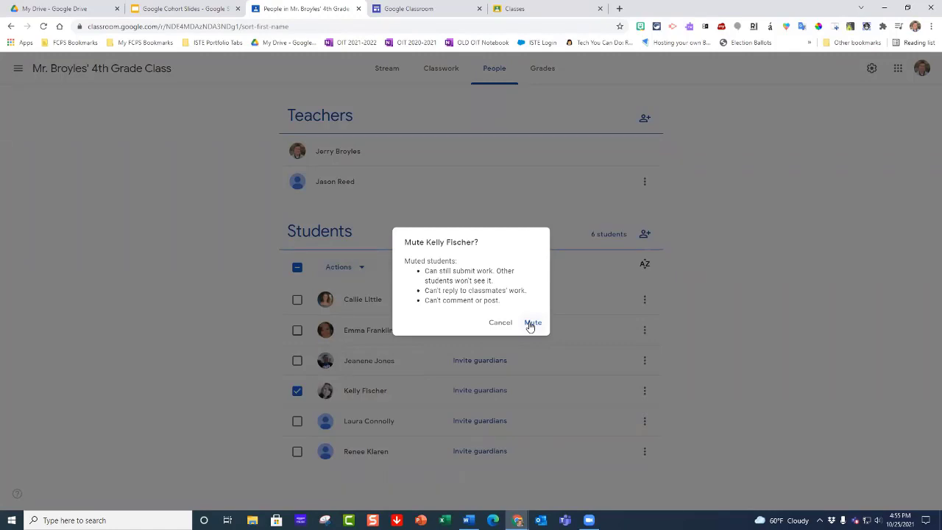
left_click(531, 323)
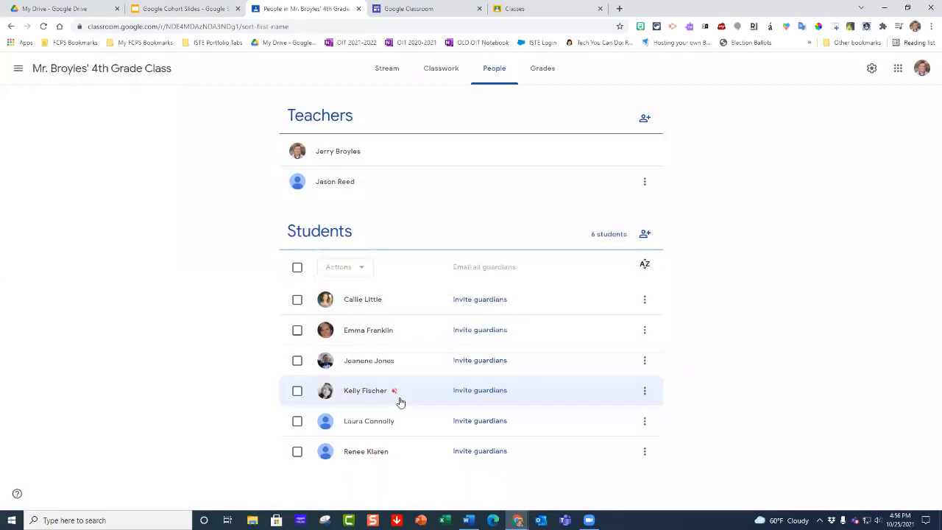
Step: Unmute the muted student in the class roster
left_click(297, 392)
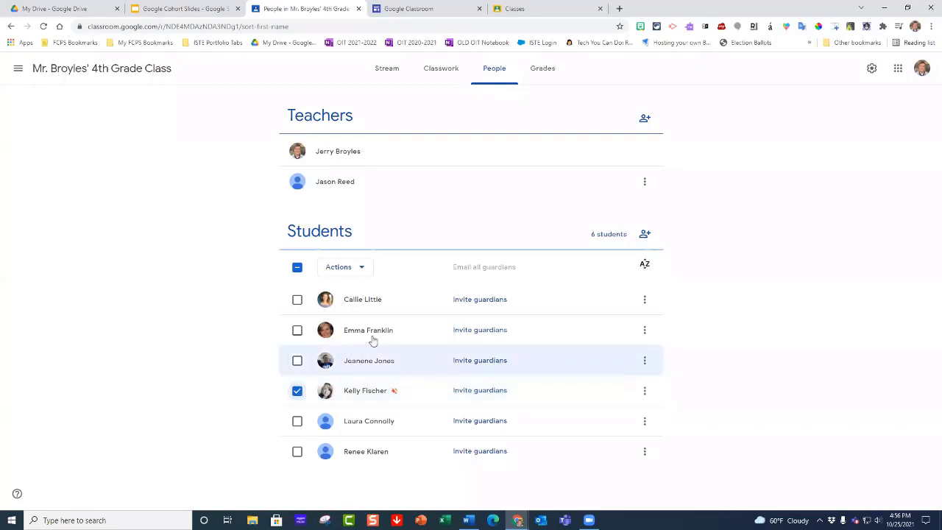
left_click(360, 269)
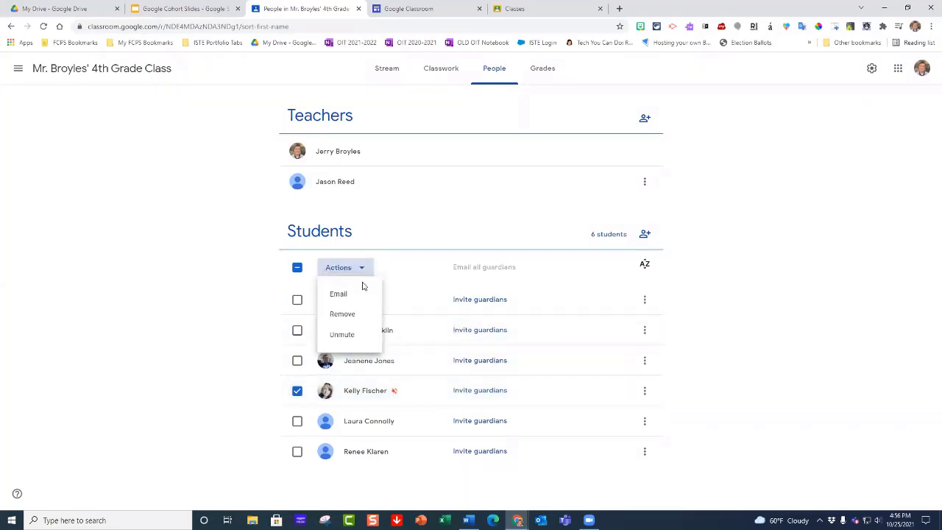
left_click(360, 335)
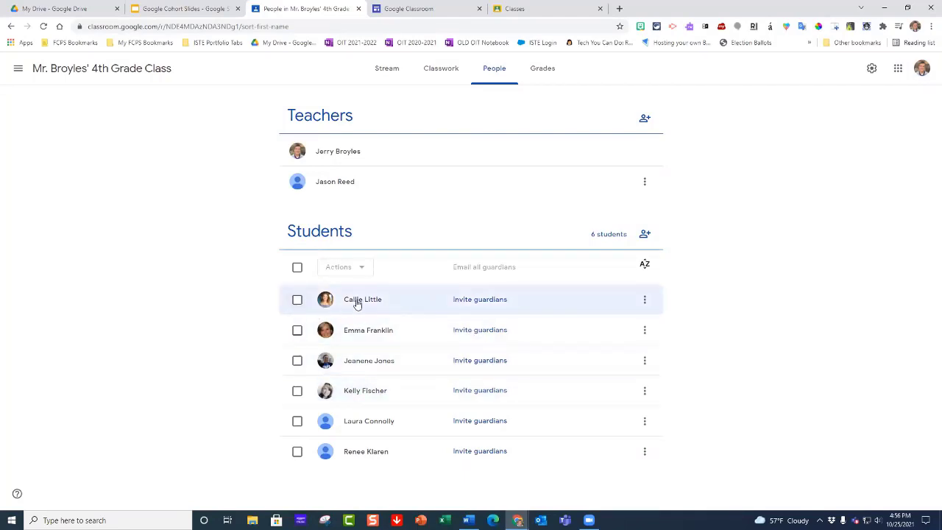
Step: View the guardian invitation form for the first student in the roster and dismiss it without inviting anyone
left_click(484, 302)
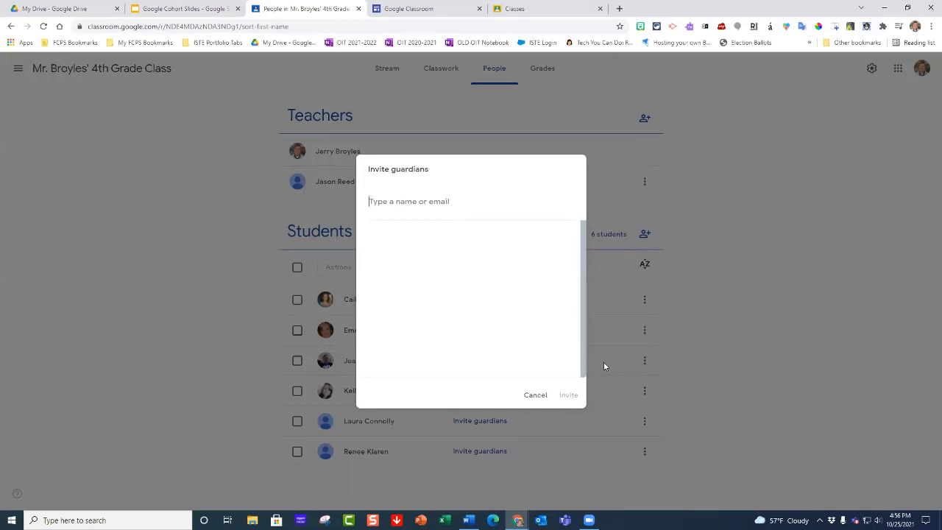
left_click(535, 395)
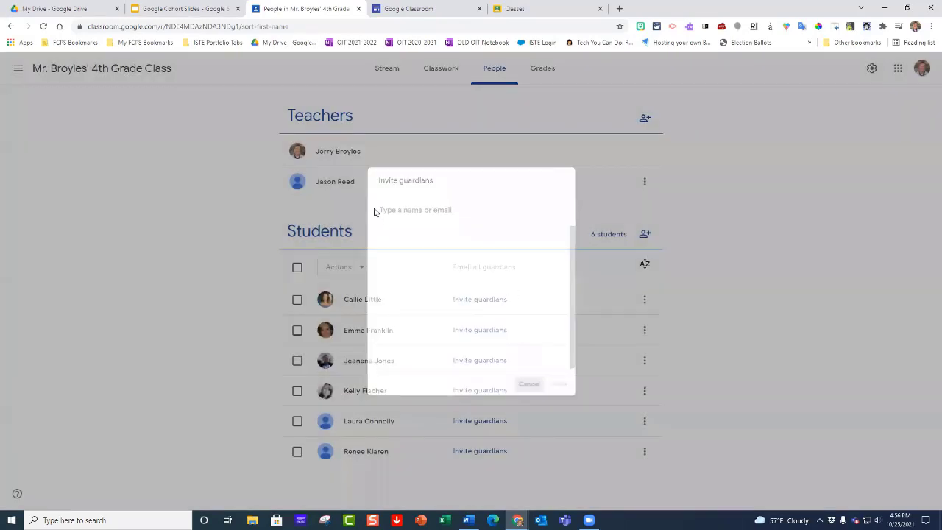
Step: Open the guardian summaries example from the class settings
left_click(378, 76)
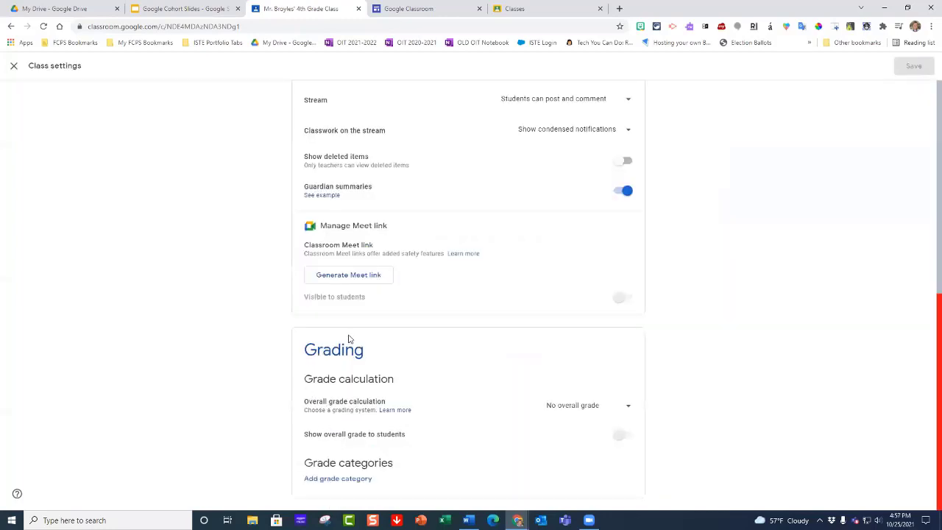
scroll(349, 338, "up", 1)
scroll(348, 338, "up", 1)
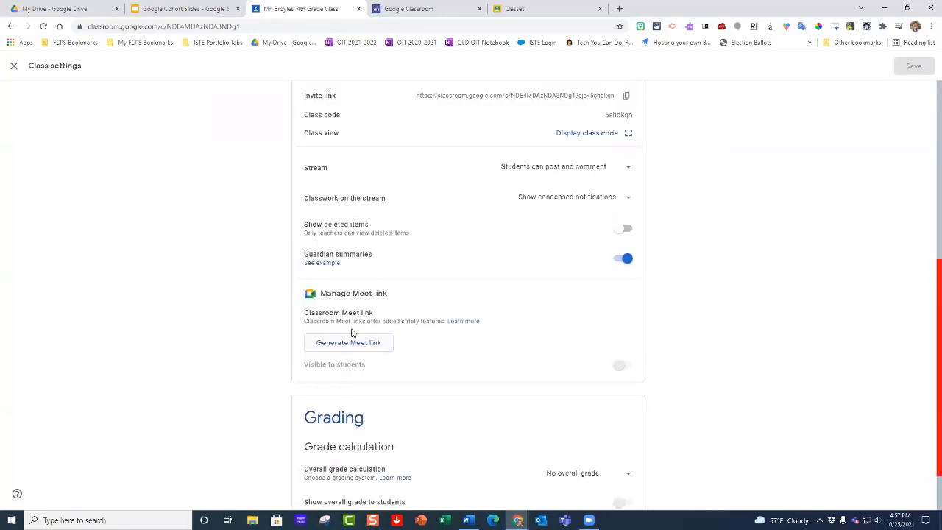
left_click(313, 267)
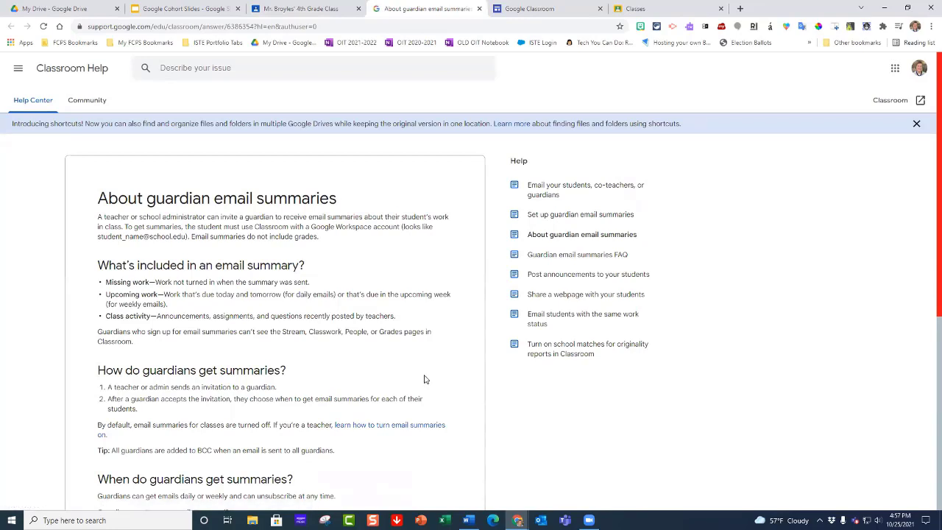
Step: Examine the help article on guardian email summaries, including the expanded email summary example and its student work and class activity sections
scroll(424, 376, "down", 5)
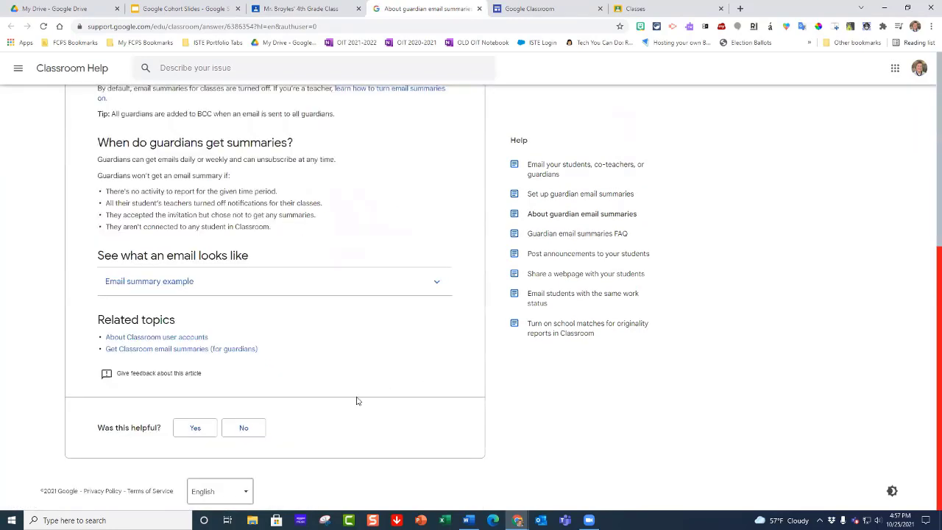
scroll(346, 395, "up", 2)
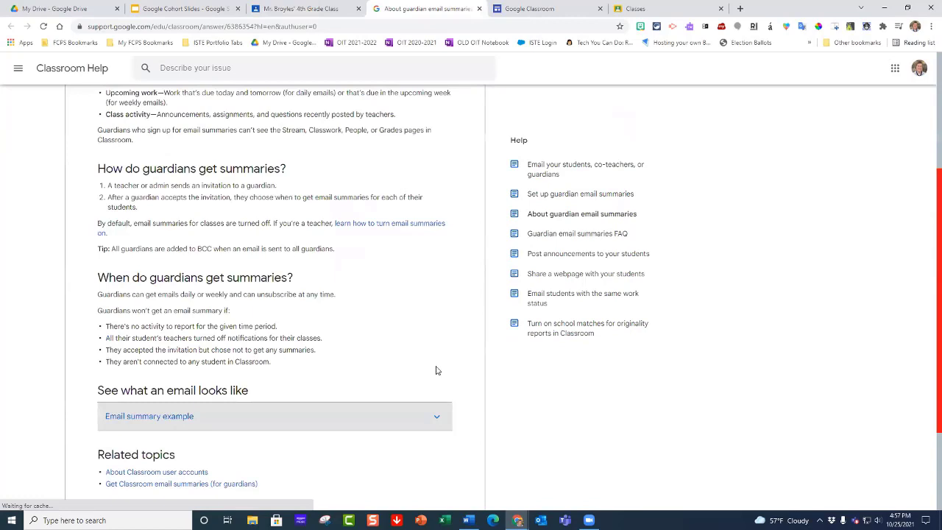
scroll(438, 369, "down", 4)
scroll(436, 368, "down", 1)
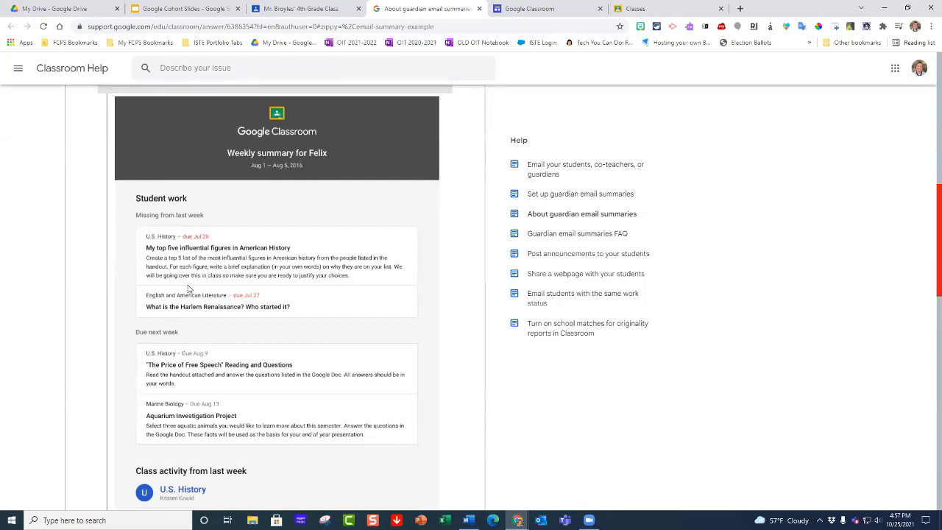
scroll(189, 284, "down", 3)
scroll(212, 178, "down", 1)
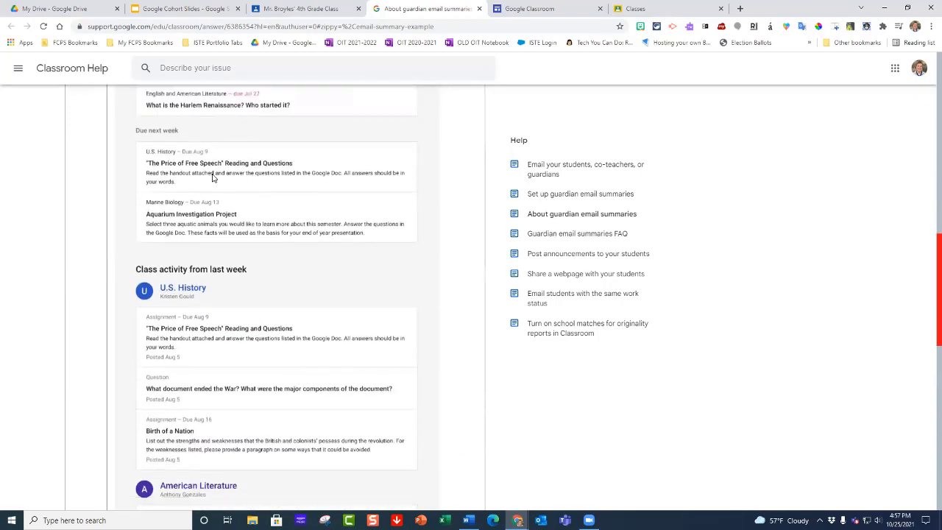
scroll(213, 178, "up", 1)
scroll(189, 309, "down", 2)
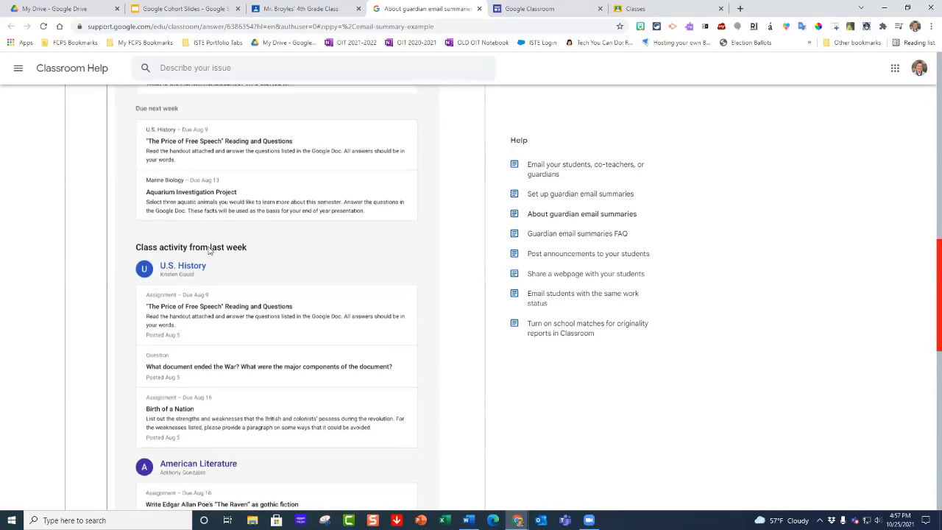
scroll(190, 309, "down", 7)
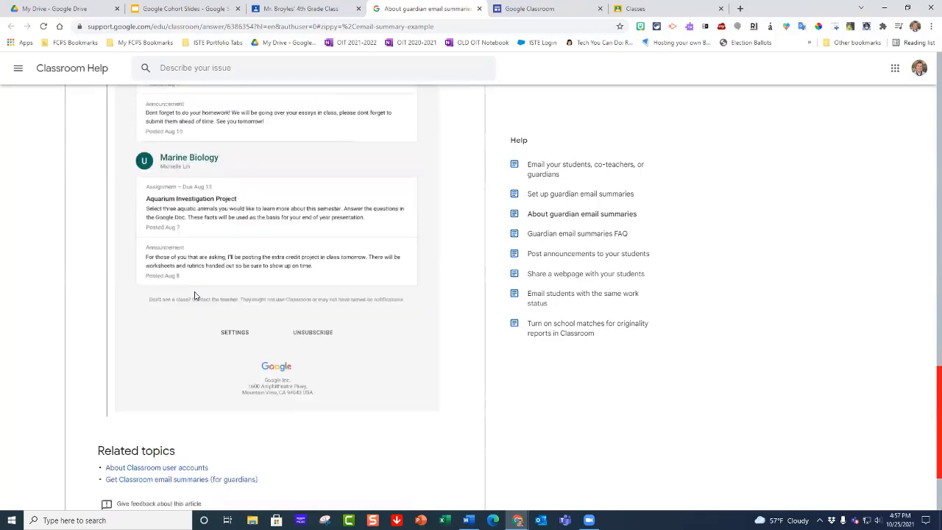
Step: Review the email summary example once more, then close the help article and leave the class settings to return to the roster
scroll(195, 296, "up", 10)
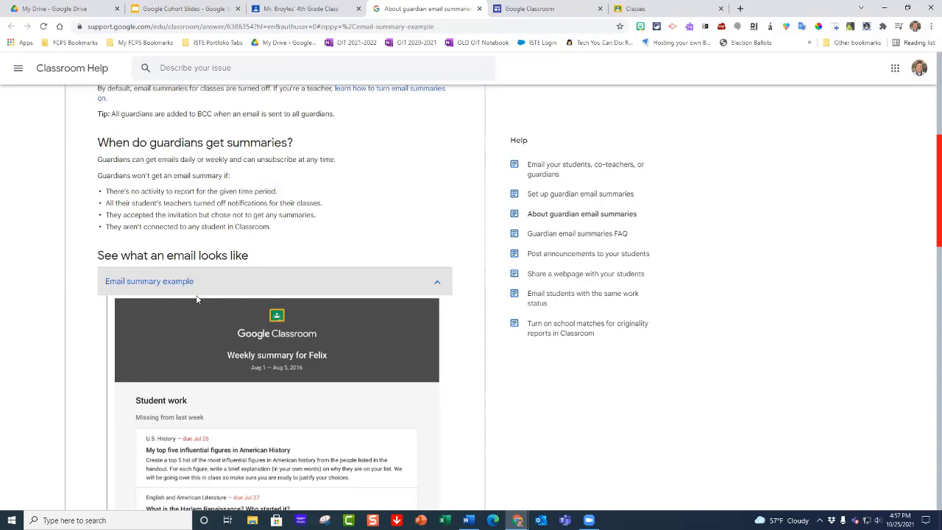
scroll(280, 247, "down", 2)
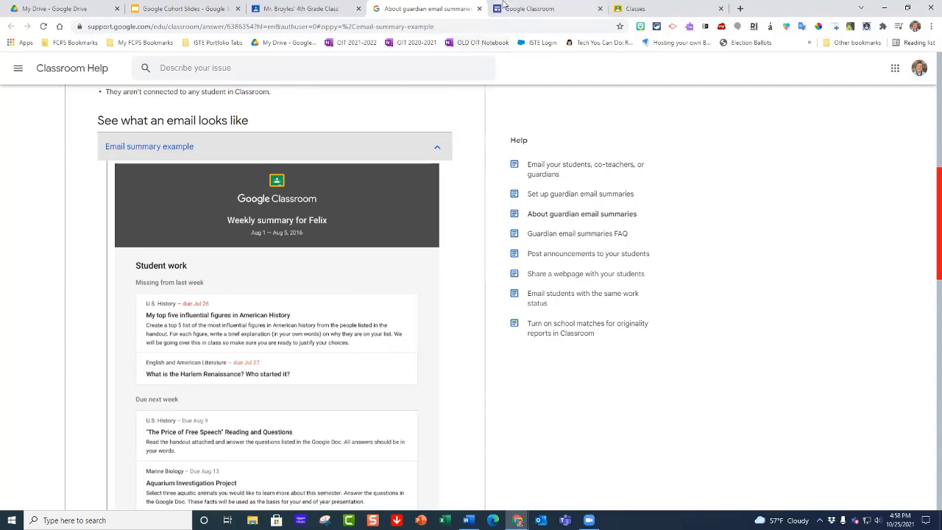
left_click(479, 8)
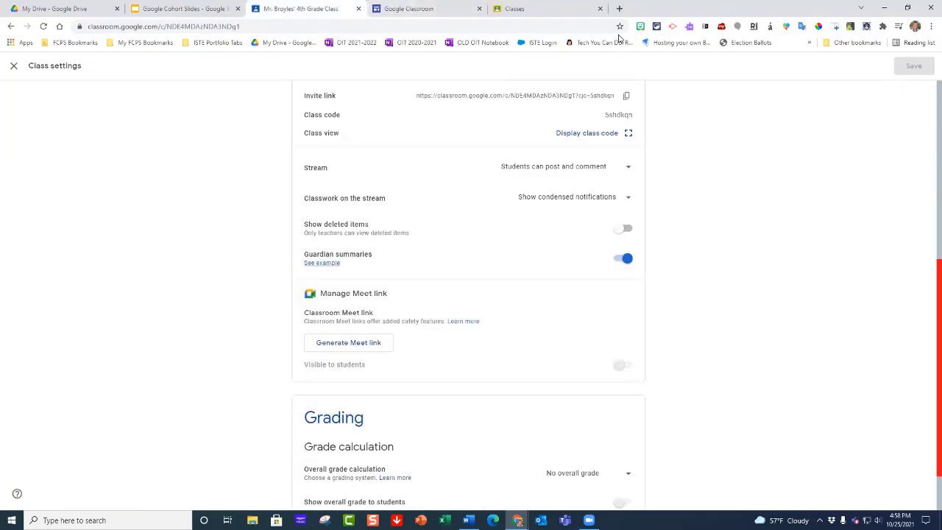
left_click(15, 68)
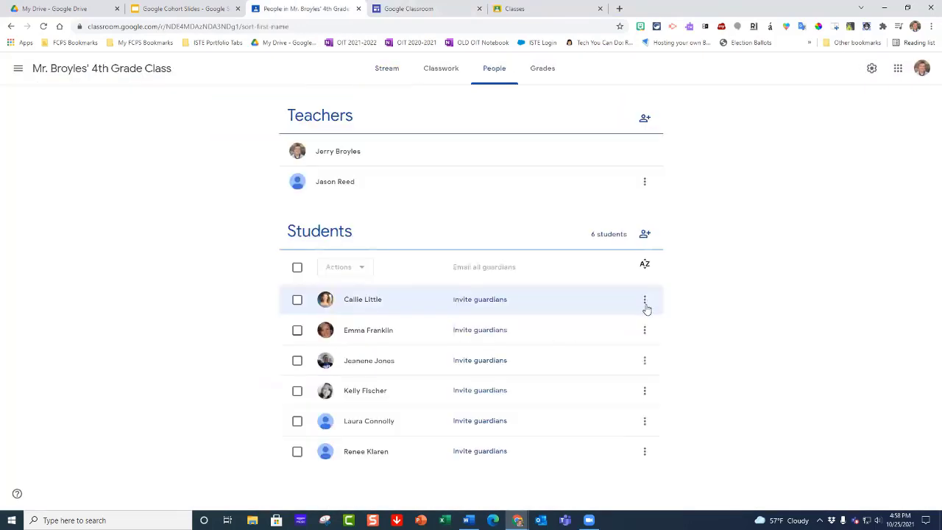
Step: View the available actions for the first two students in the roster without applying any of them
left_click(644, 302)
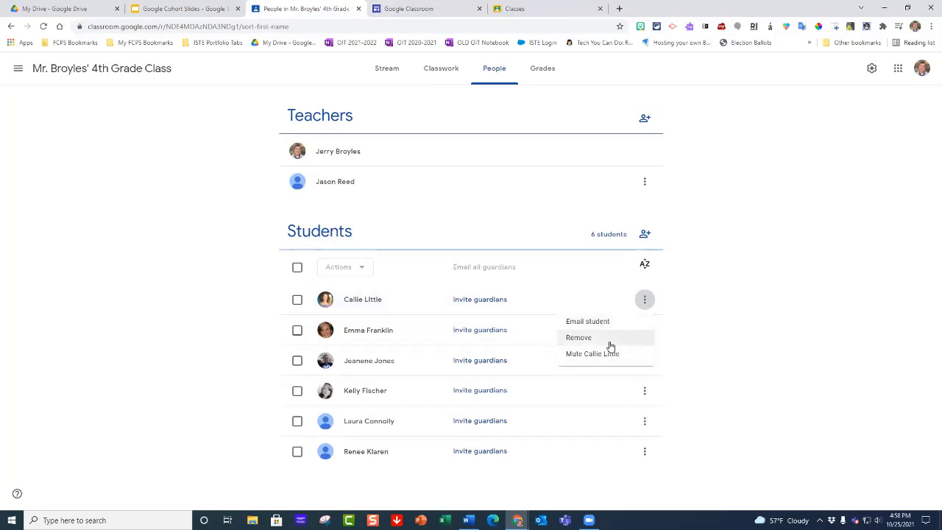
left_click(696, 343)
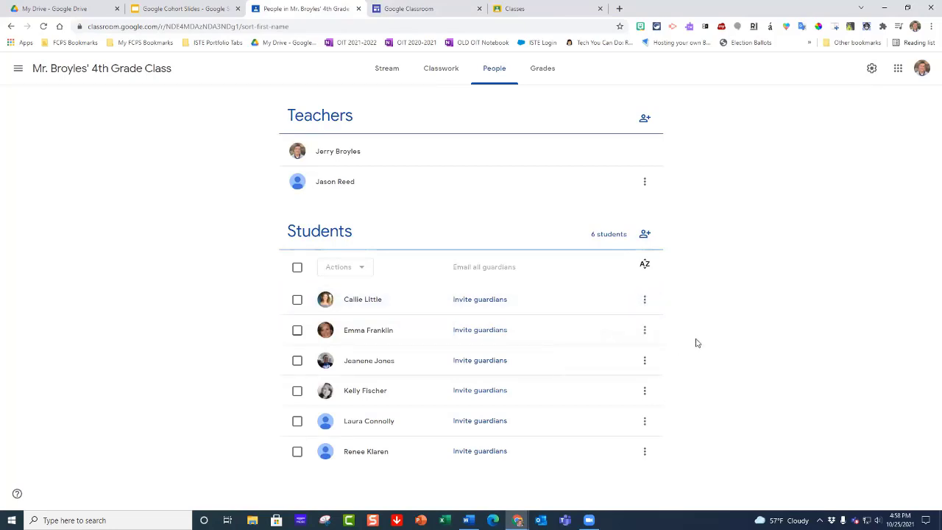
left_click(646, 332)
left_click(725, 356)
Step: Open the gradebook of the 4th grade class
left_click(542, 75)
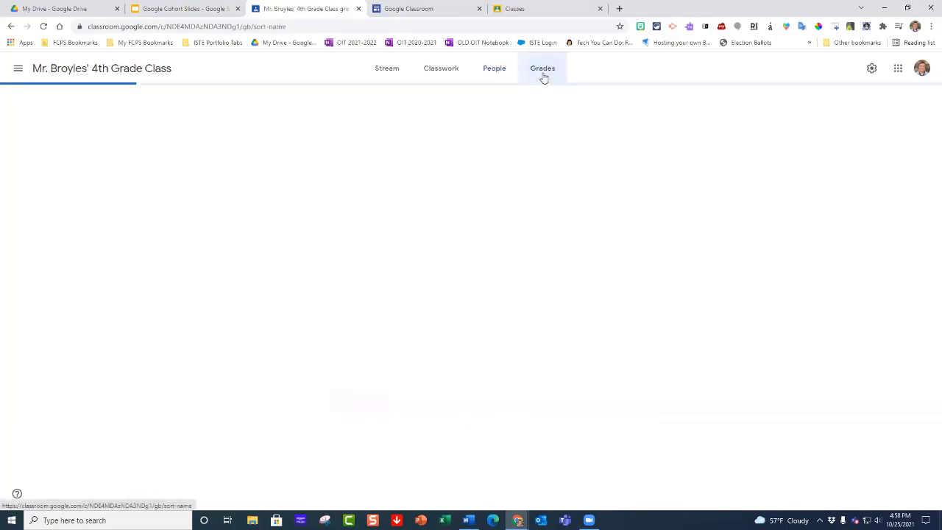
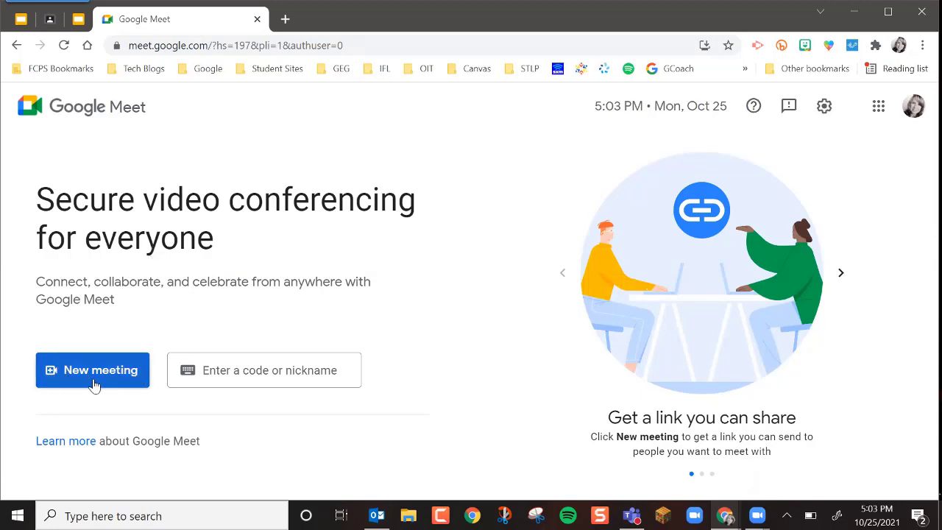
Step: Create a Google Meet meeting for later use, copy its joining info and close the info dialog
left_click(112, 383)
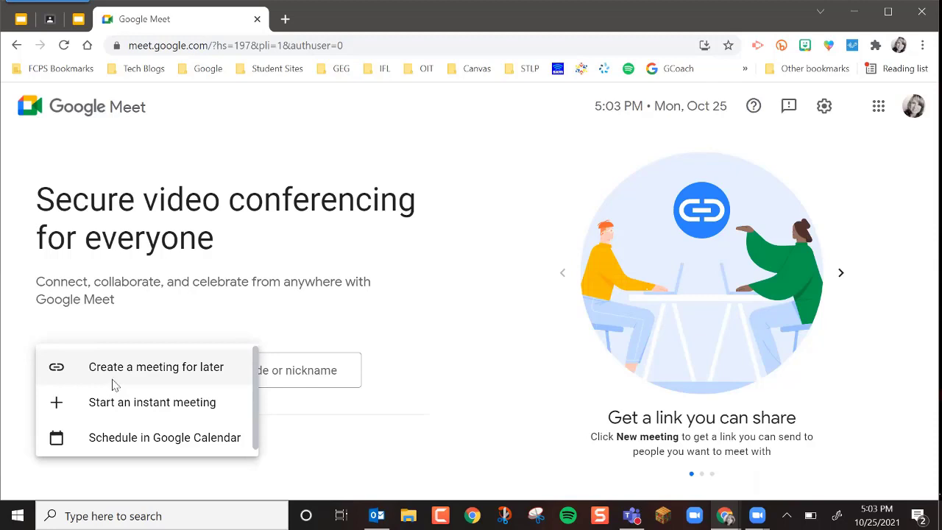
left_click(112, 384)
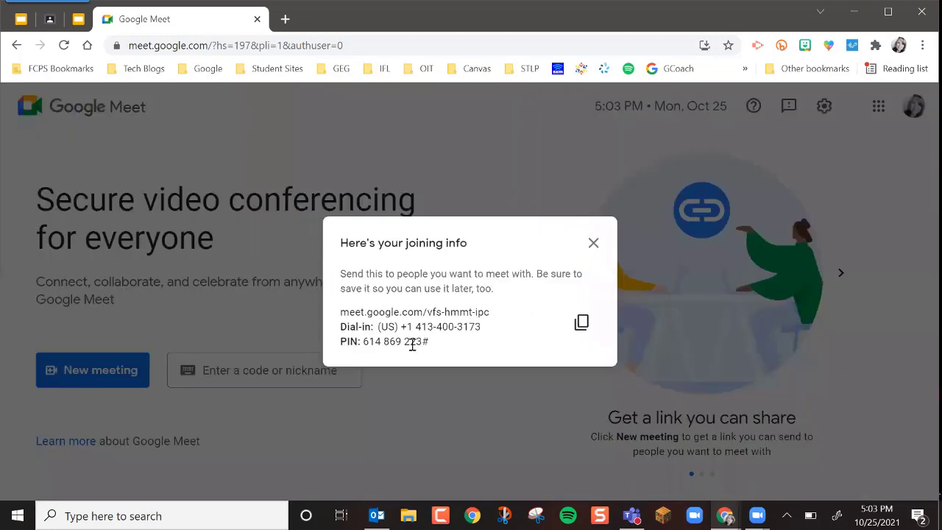
left_click(582, 324)
left_click(593, 243)
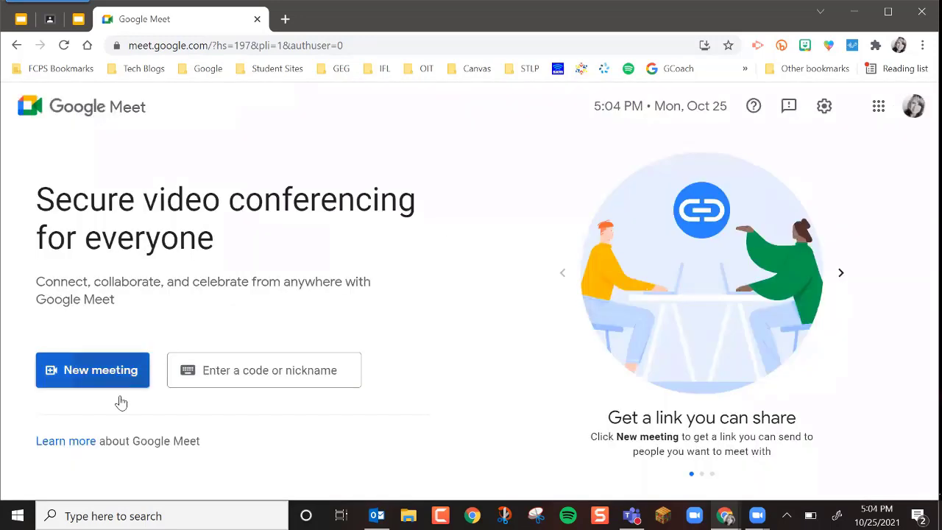
Step: Start an instant meeting, leave it while it loads and return to the Google Meet start page
left_click(121, 397)
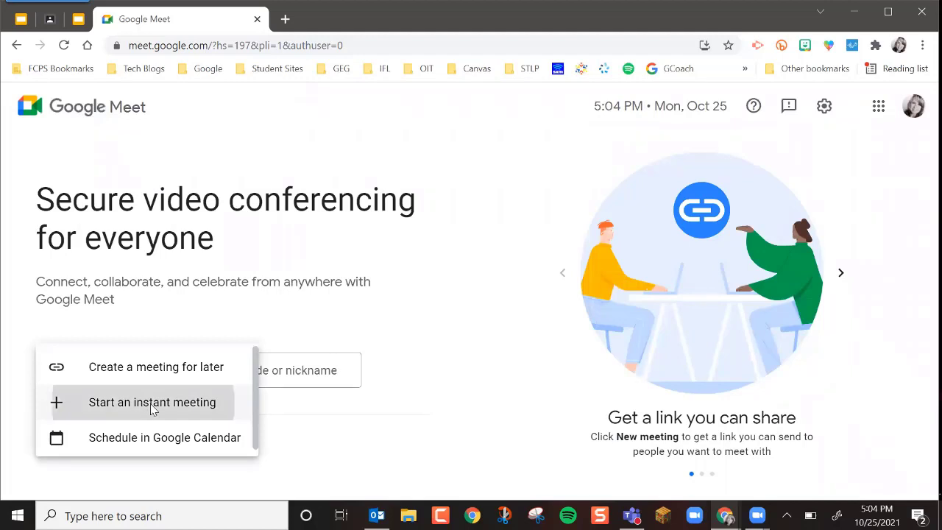
left_click(233, 389)
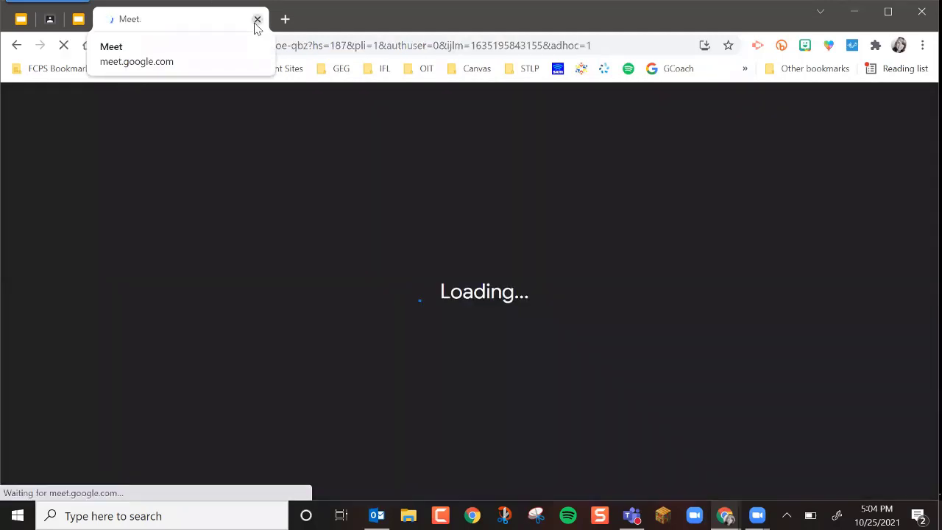
left_click(16, 45)
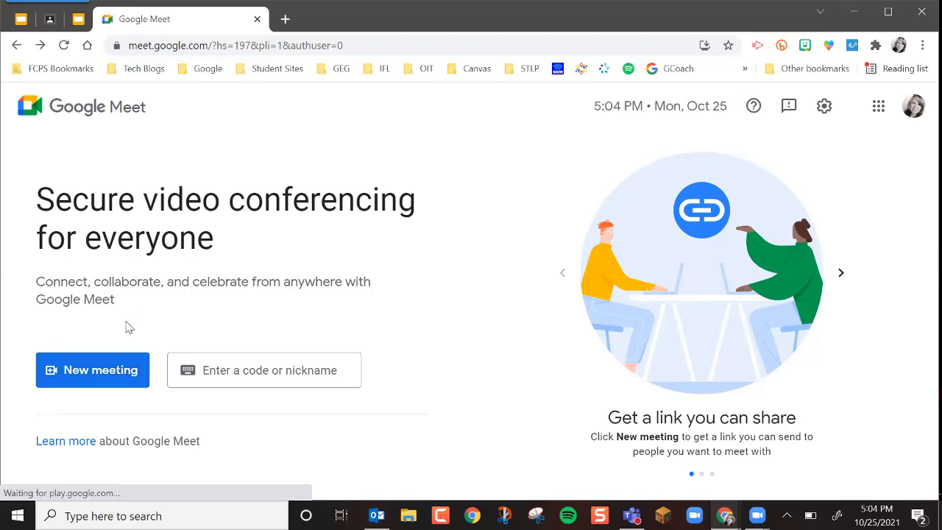
Step: Schedule a new meeting in Google Calendar so that a blank event with a Meet link opens
left_click(118, 376)
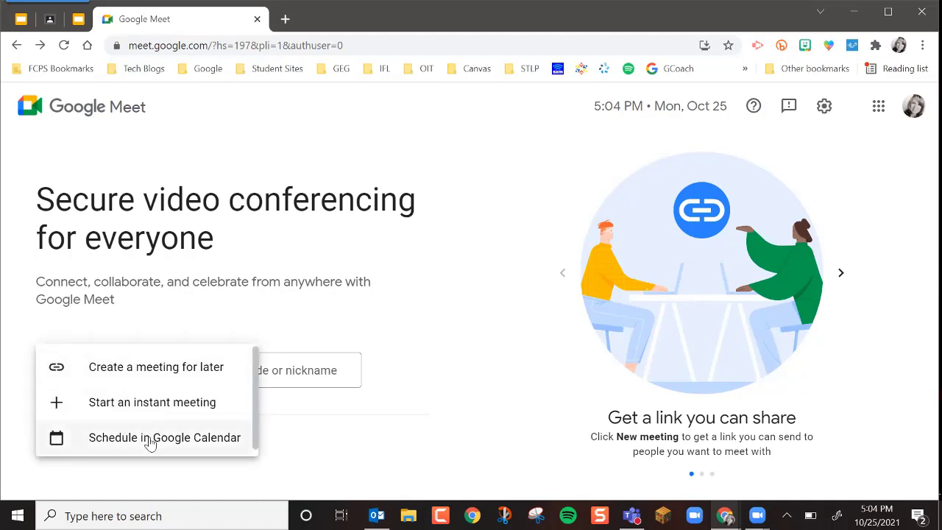
left_click(150, 441)
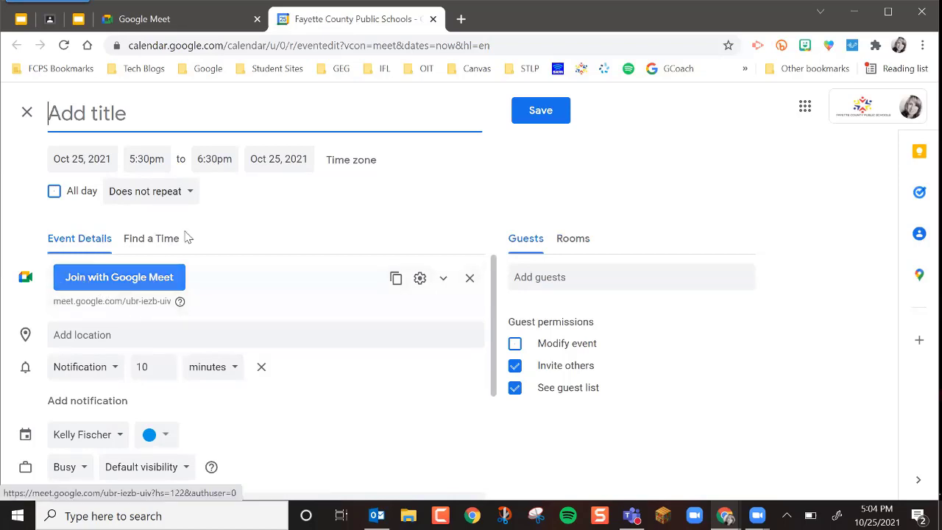
Step: Return to the Math 2021 class in Google Classroom and examine the Meet card on its stream
left_click(239, 19)
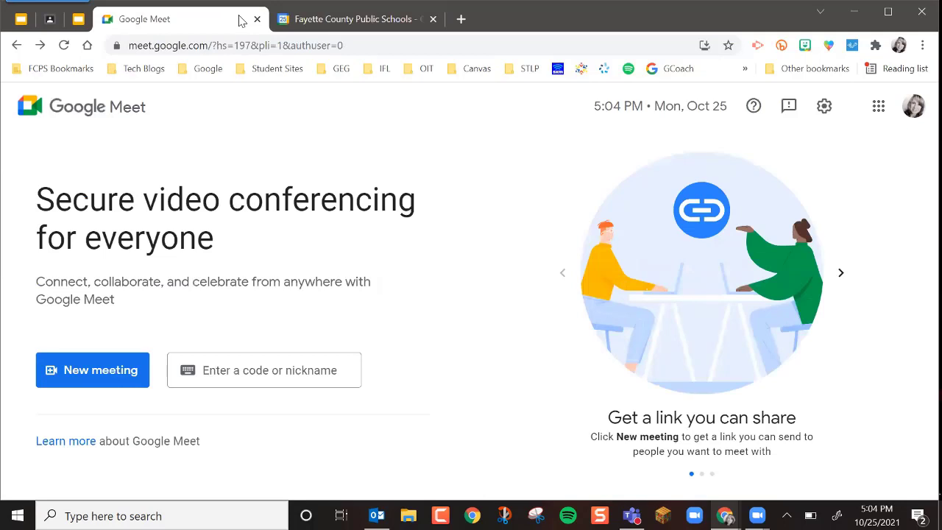
left_click(50, 19)
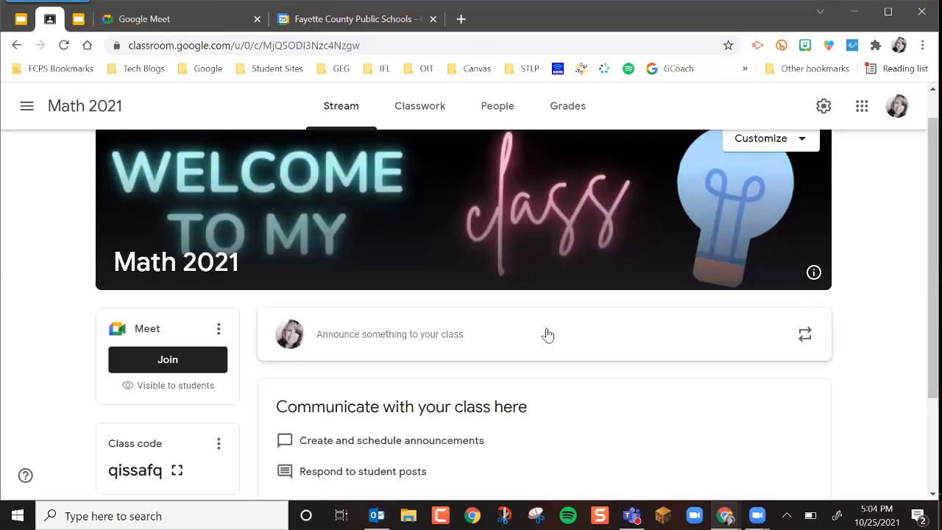
scroll(70, 335, "down", 1)
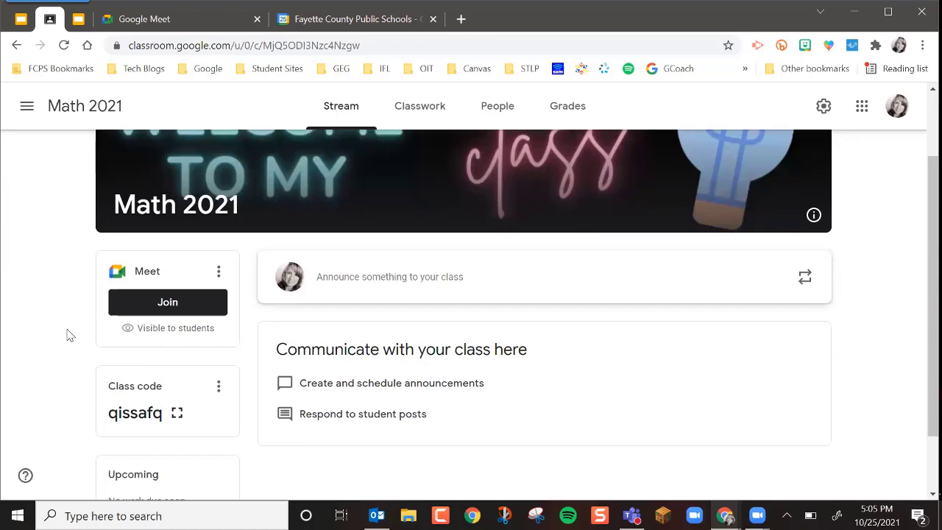
scroll(70, 334, "up", 1)
scroll(70, 335, "up", 1)
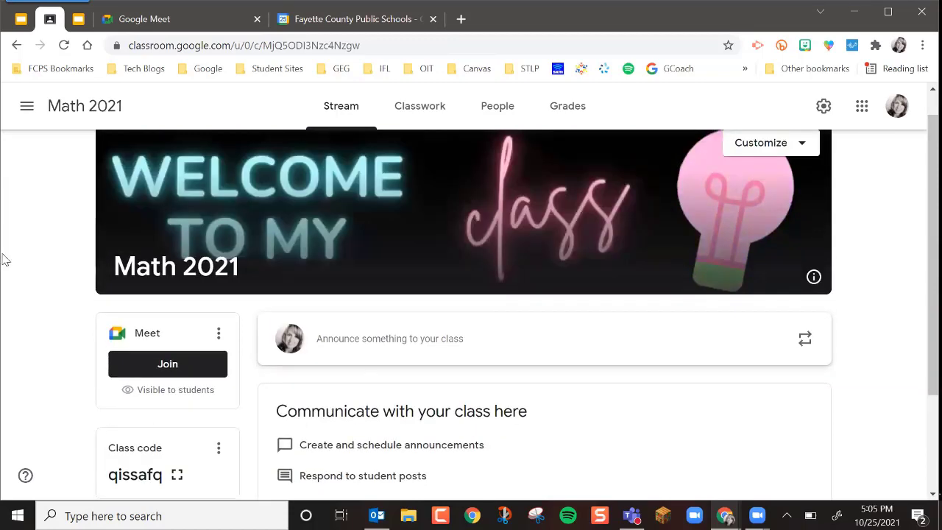
scroll(91, 316, "down", 1)
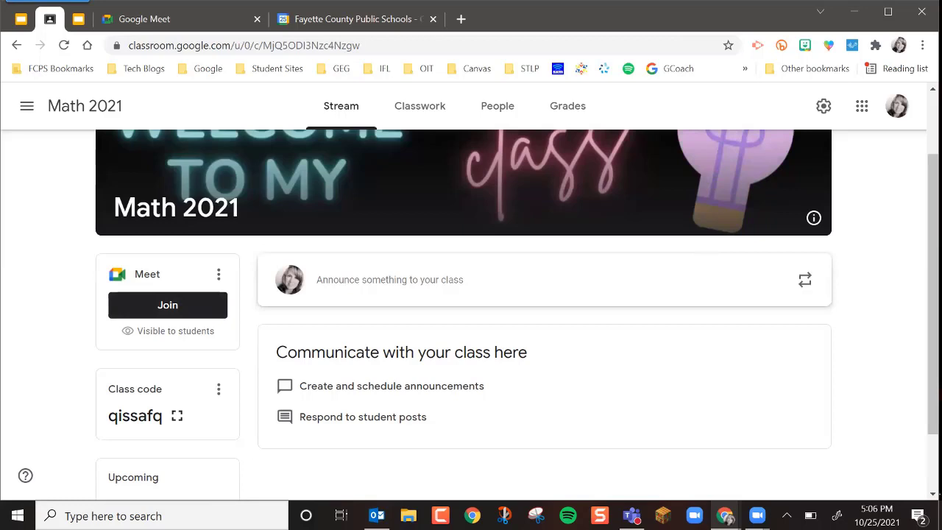
Step: Try joining the Math 2021 class Meet from the student's incognito window, then close the meeting page
left_click(725, 515)
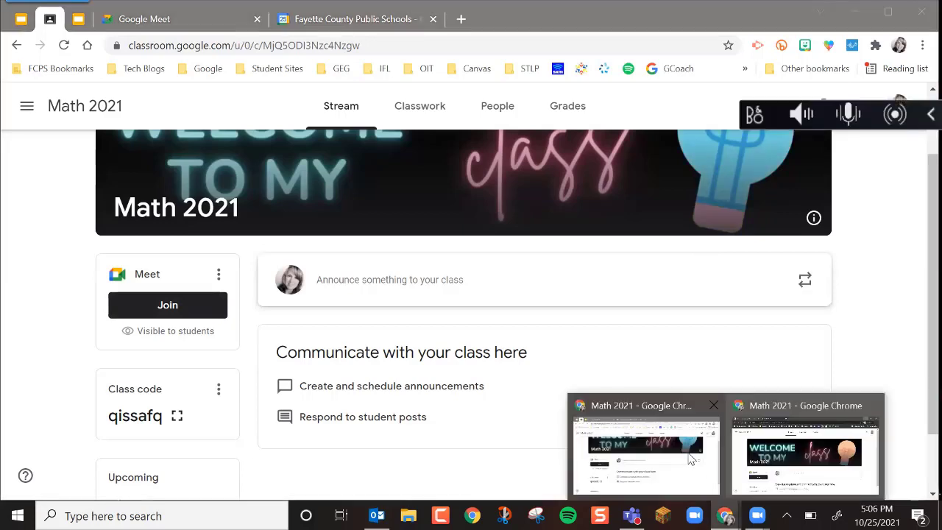
left_click(691, 467)
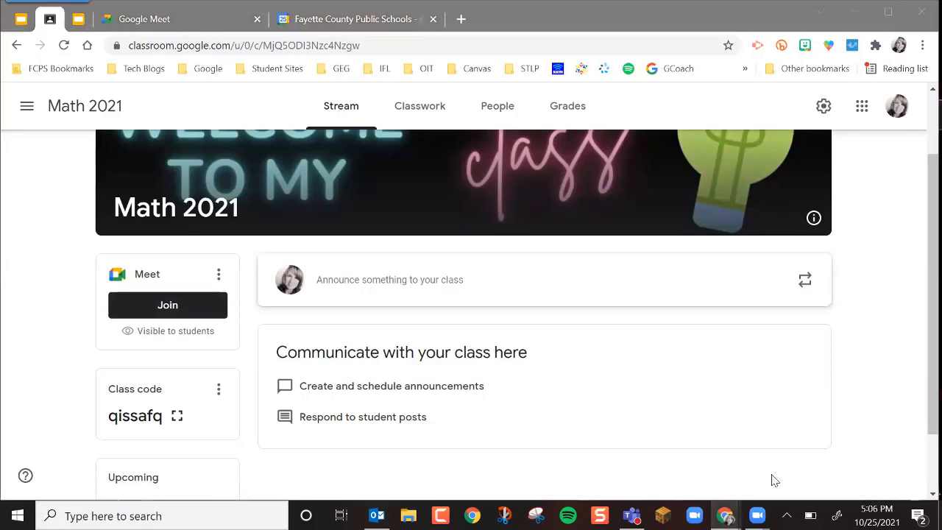
key("alt+Tab")
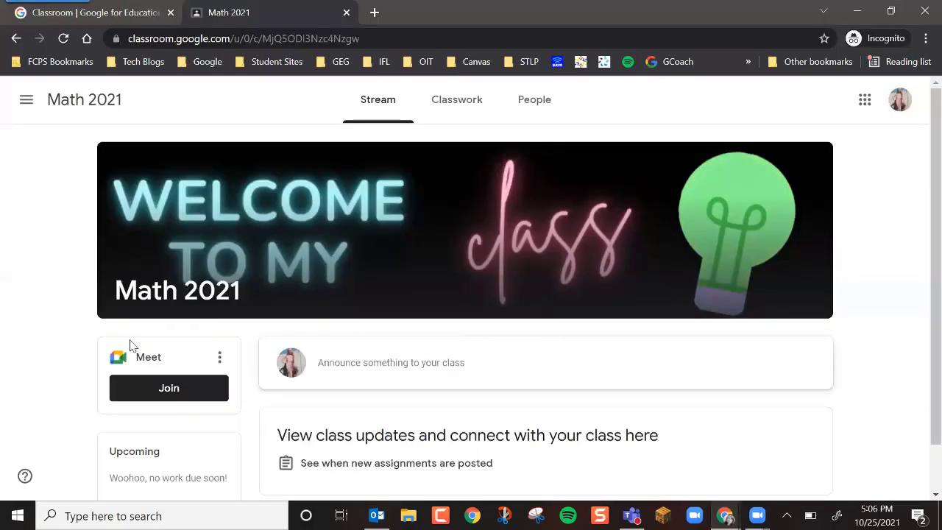
left_click(169, 390)
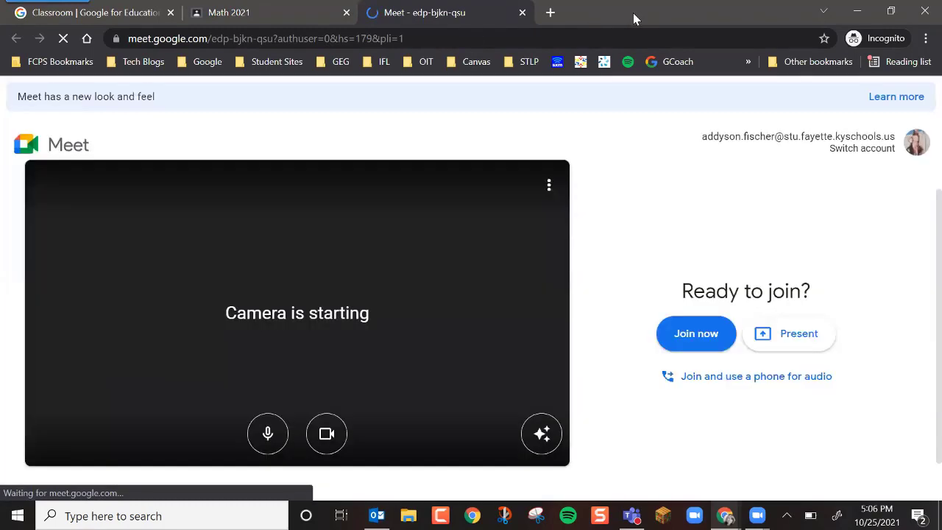
left_click_drag(632, 12, 618, 56)
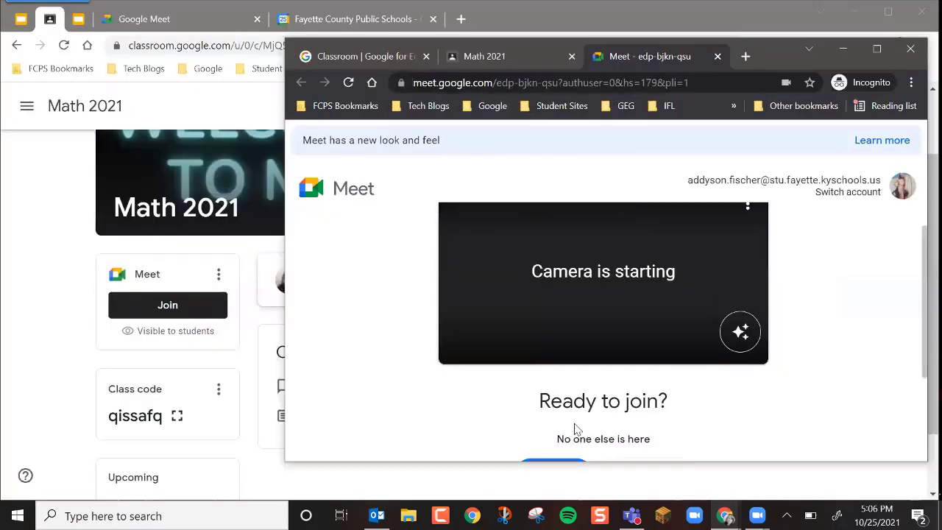
left_click(573, 460)
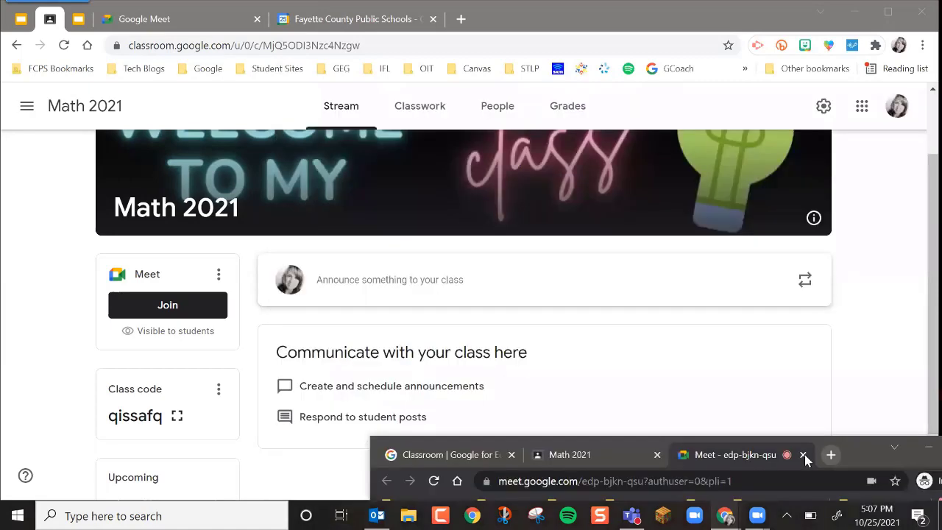
left_click(804, 454)
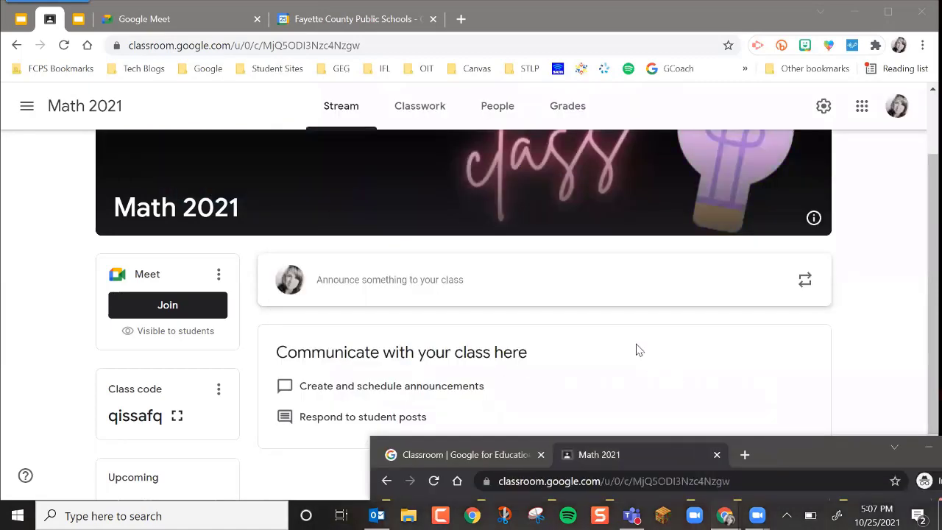
Step: In the teacher's Math 2021 stream, turn the Meet link's visibility to students off and back on, then close the link settings
scroll(637, 350, "down", 1)
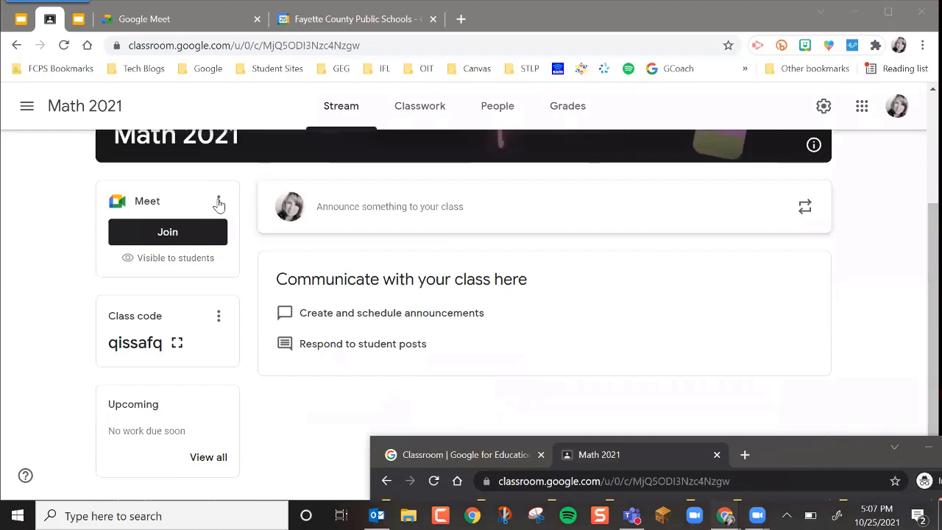
left_click(219, 202)
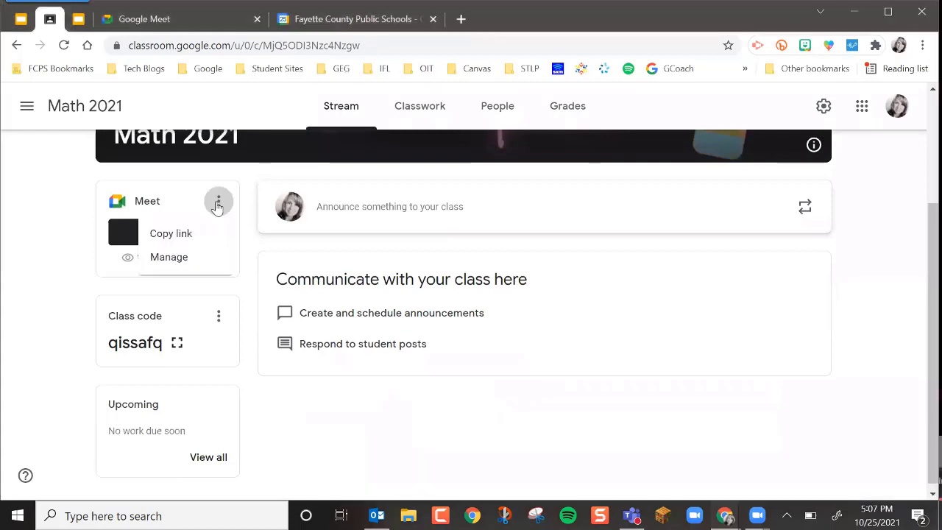
left_click(171, 260)
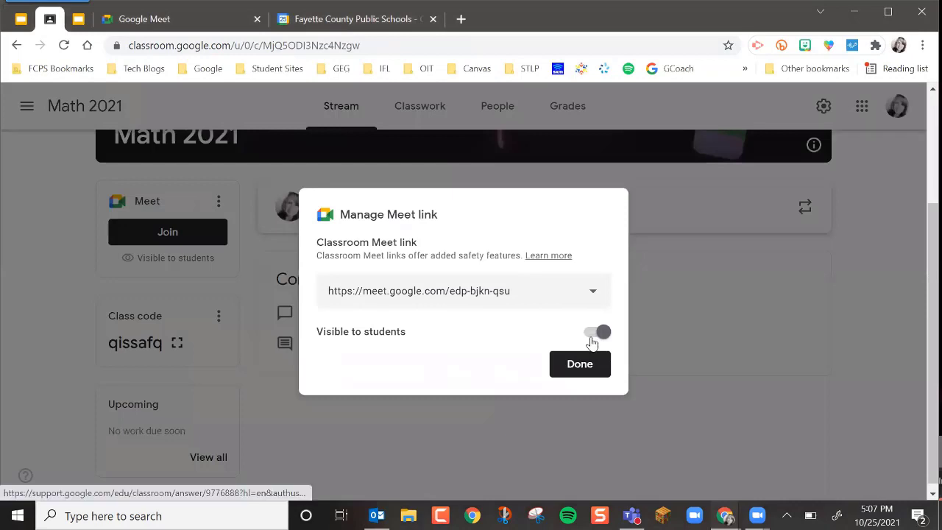
left_click(596, 333)
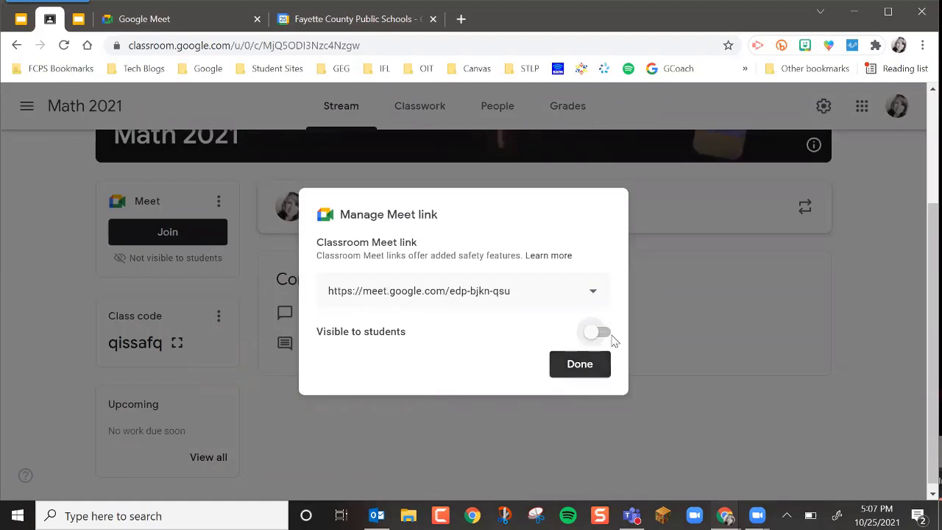
left_click(600, 332)
left_click(590, 368)
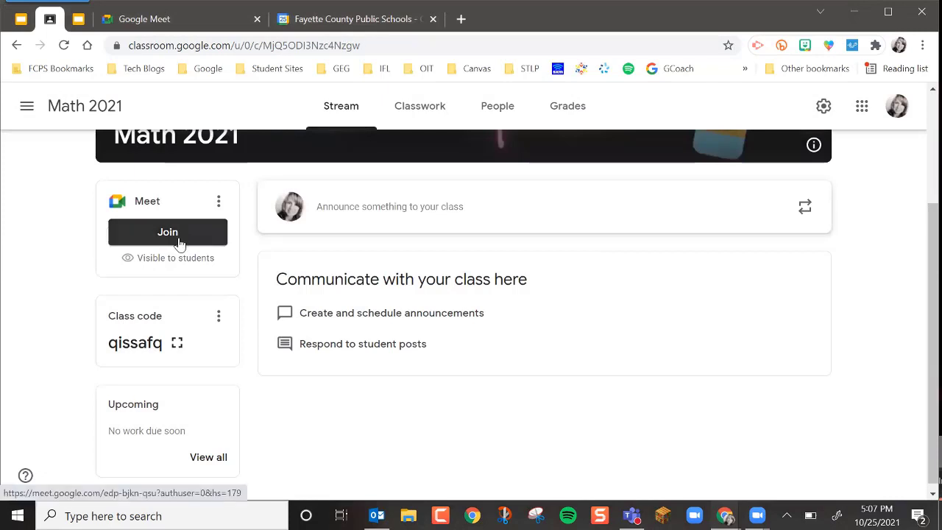
Step: Open the class Meet as the teacher and bring the student's Math 2021 window back into full view on the desktop
left_click(181, 245)
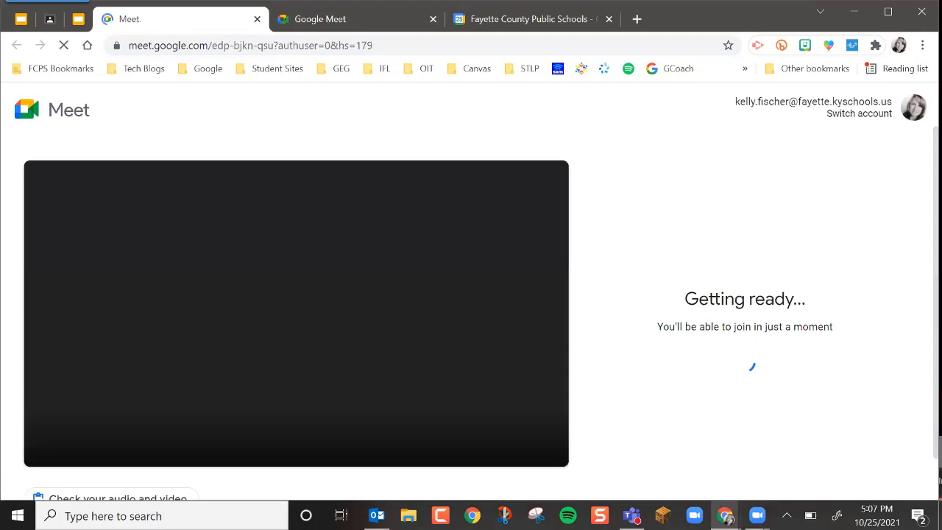
mouse_move(725, 515)
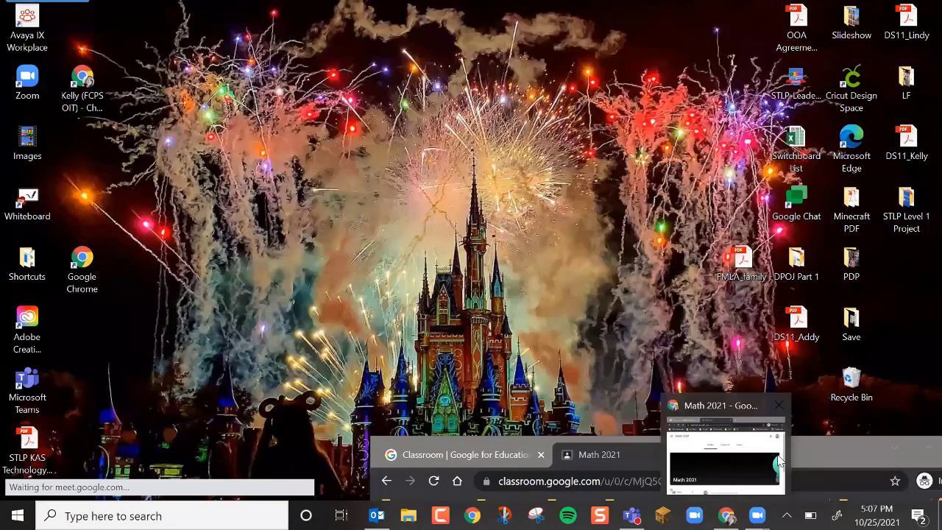
left_click(777, 460)
left_click_drag(777, 454, 661, 286)
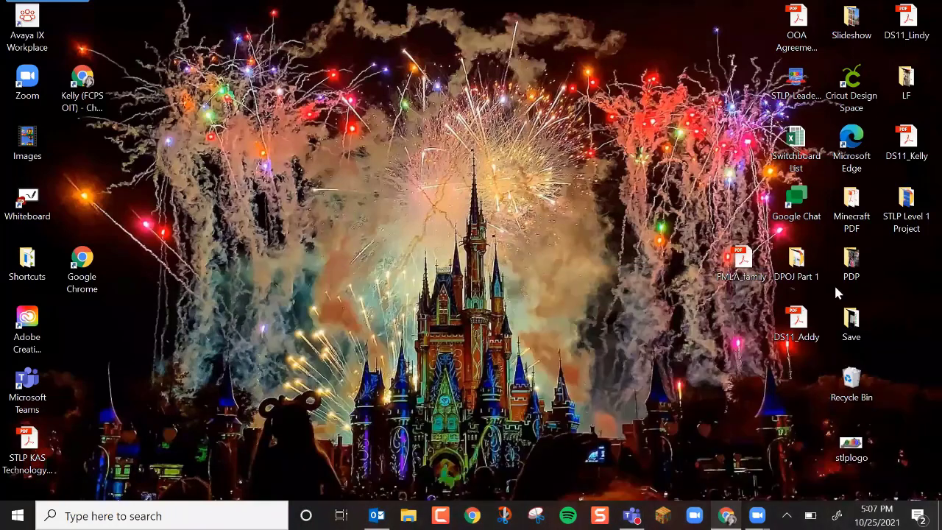
left_click(844, 286)
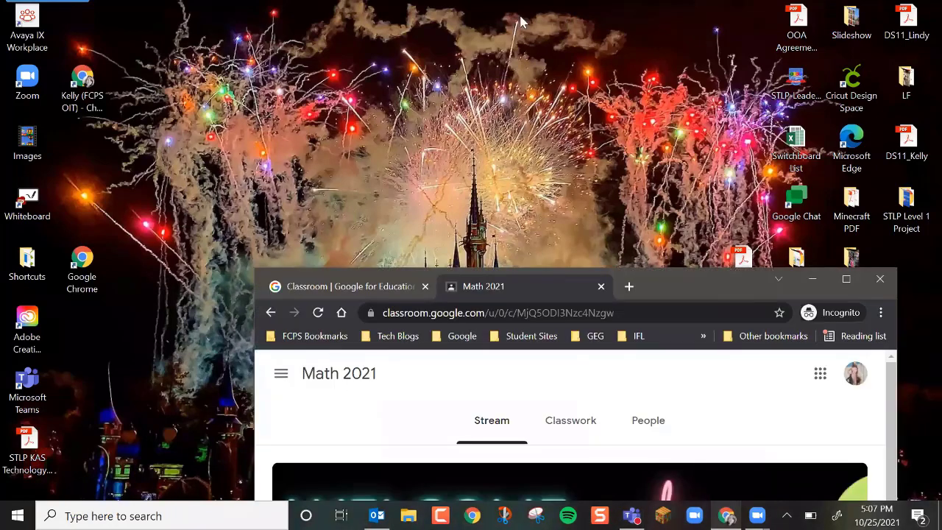
left_click_drag(645, 288, 442, 26)
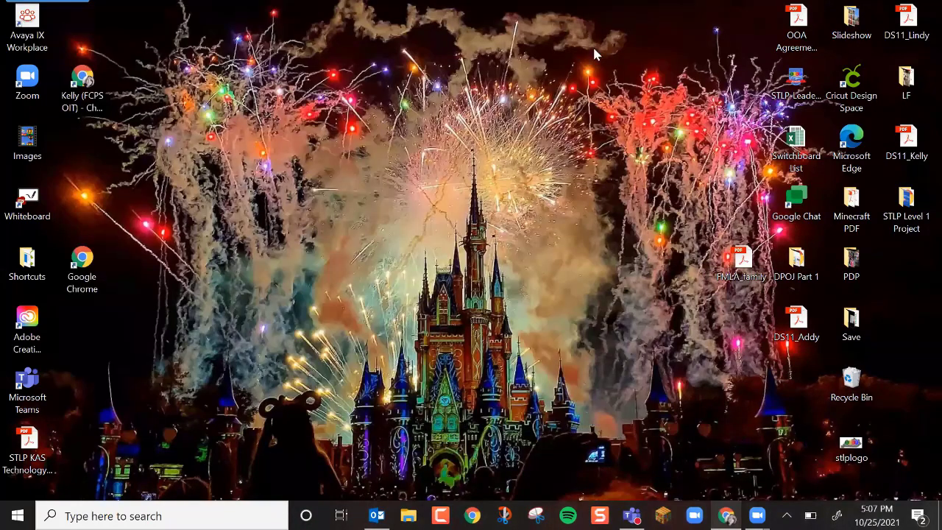
left_click_drag(594, 48, 541, 30)
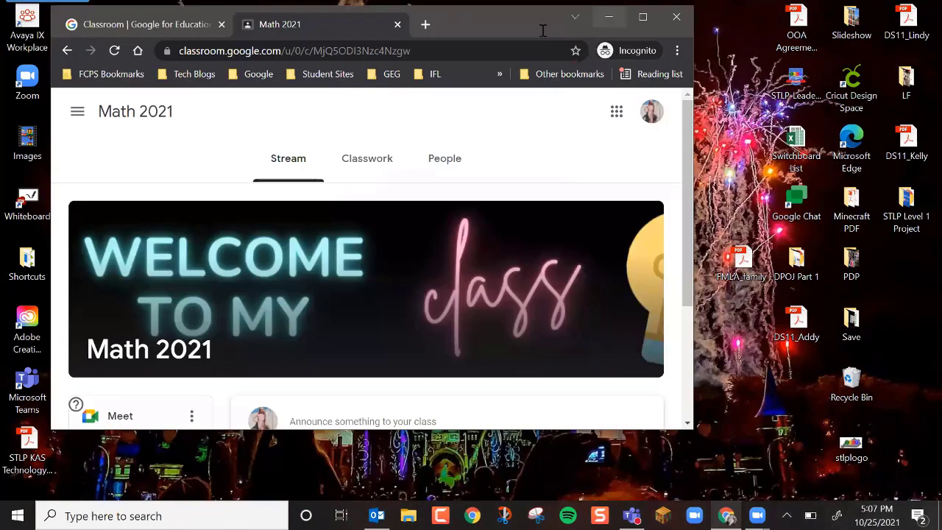
Step: Close the student's incognito window and relaunch Chrome with the teacher's profile from the desktop
left_click(687, 24)
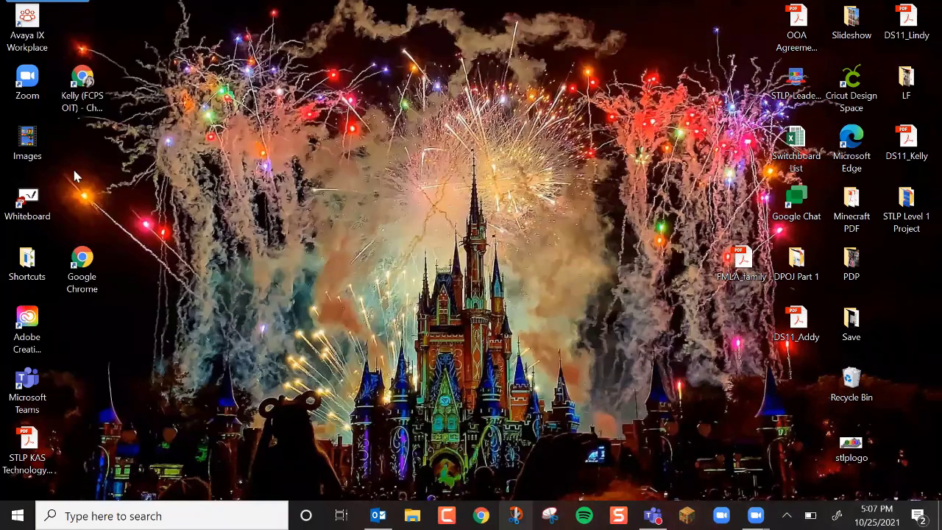
left_click(87, 98)
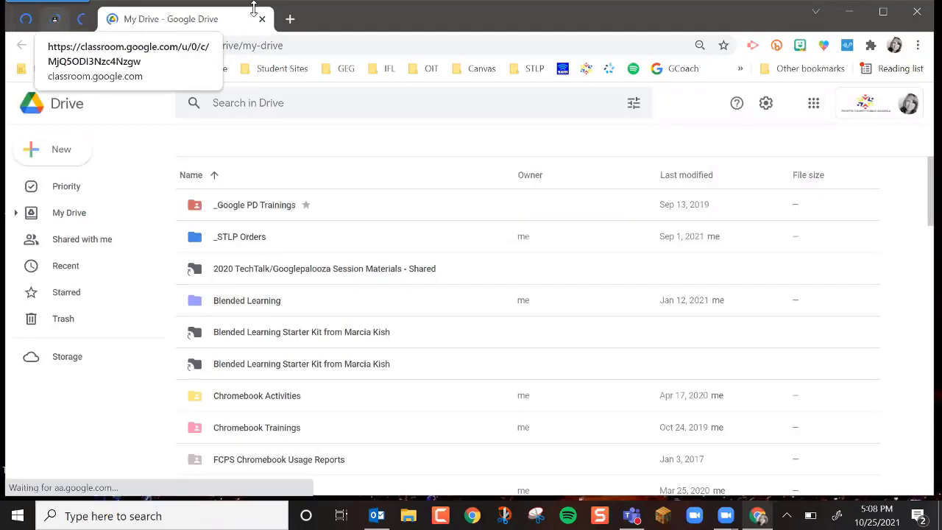
left_click_drag(362, 10, 357, 1)
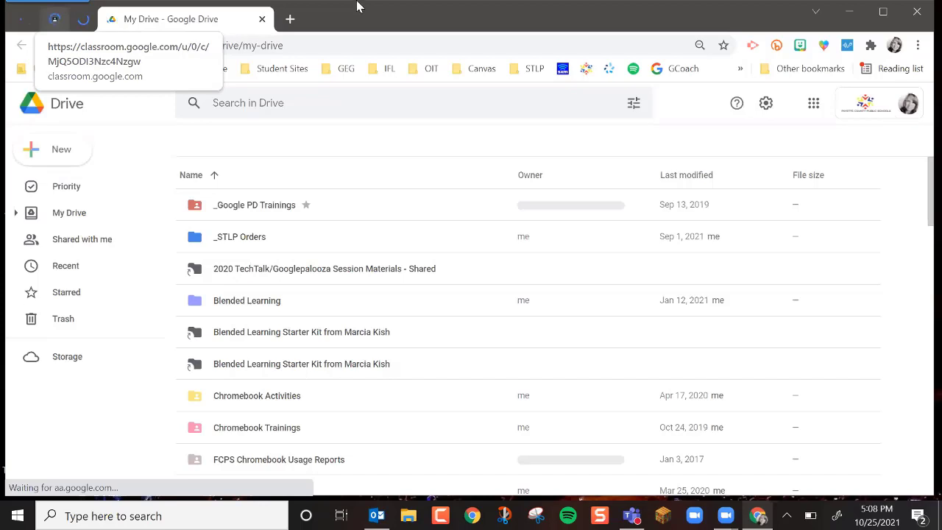
Step: From the Math 2021 class stream, join the class Meet with microphone and camera turned off, and dismiss the system load notice
left_click(48, 20)
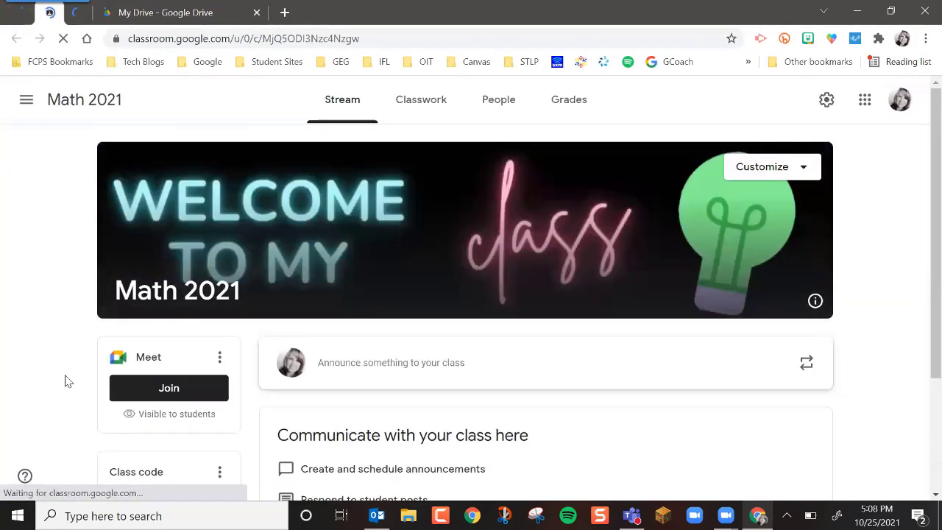
left_click(145, 388)
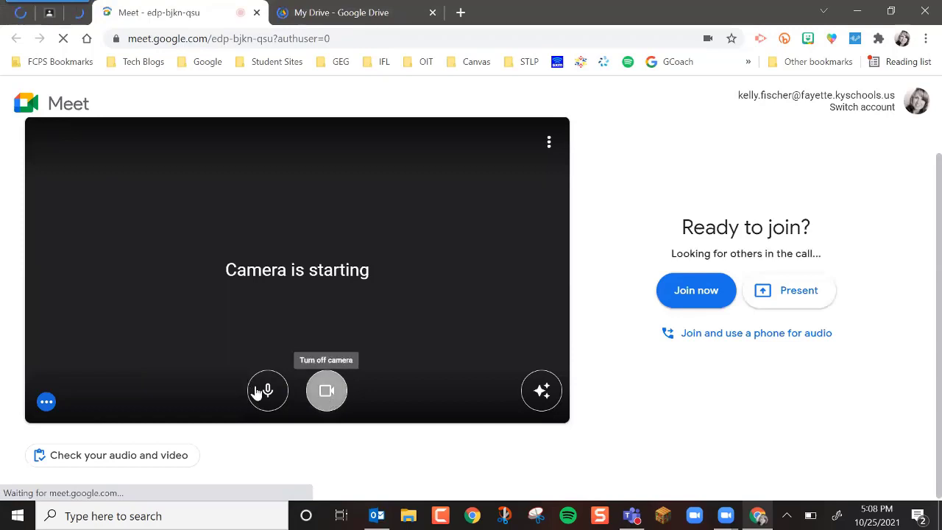
left_click(264, 393)
left_click(326, 390)
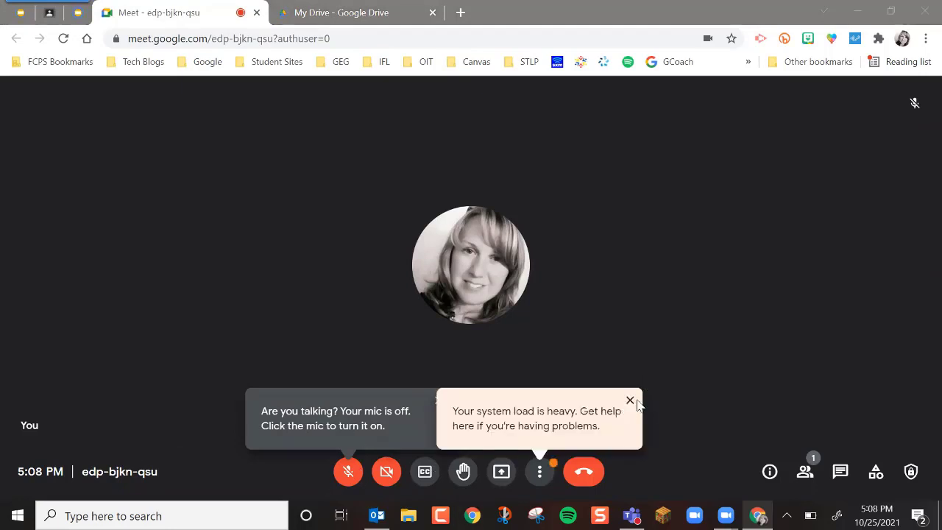
left_click(629, 401)
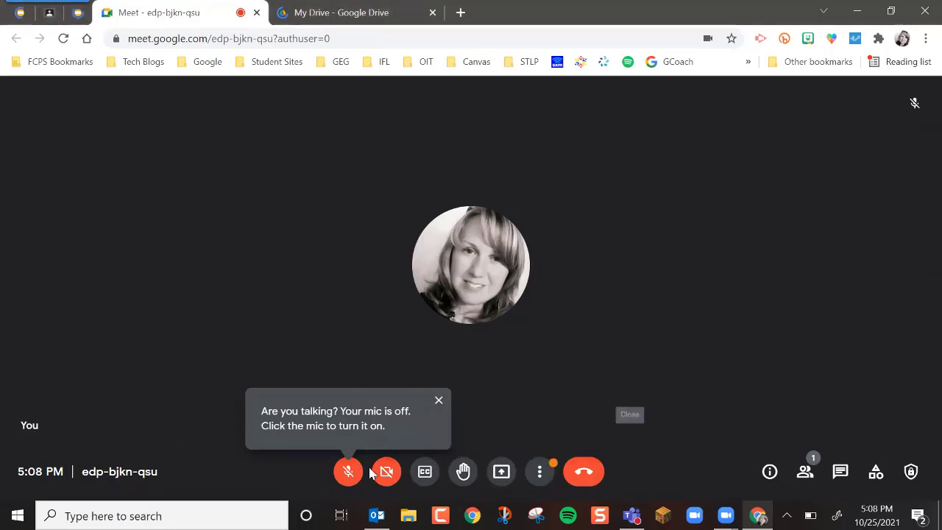
Step: Turn on captions in the call and apply English as the caption language
left_click(428, 476)
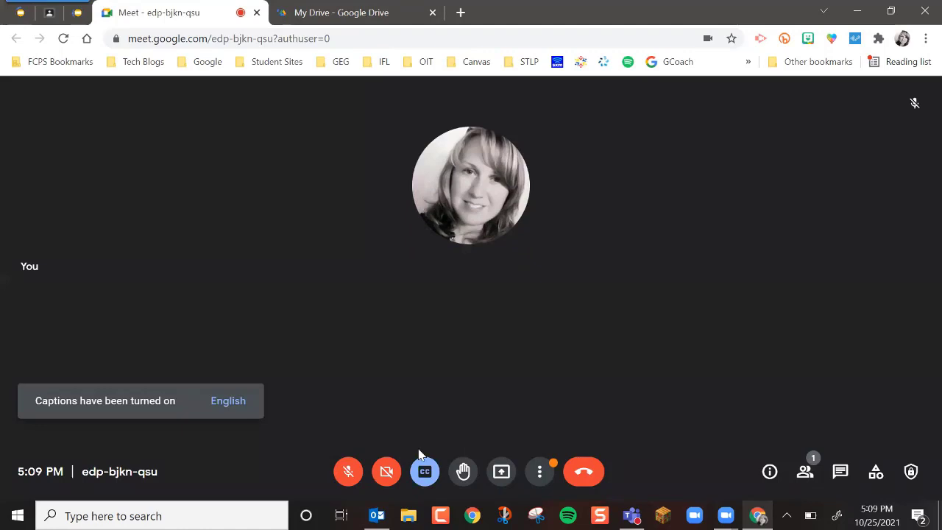
left_click(215, 404)
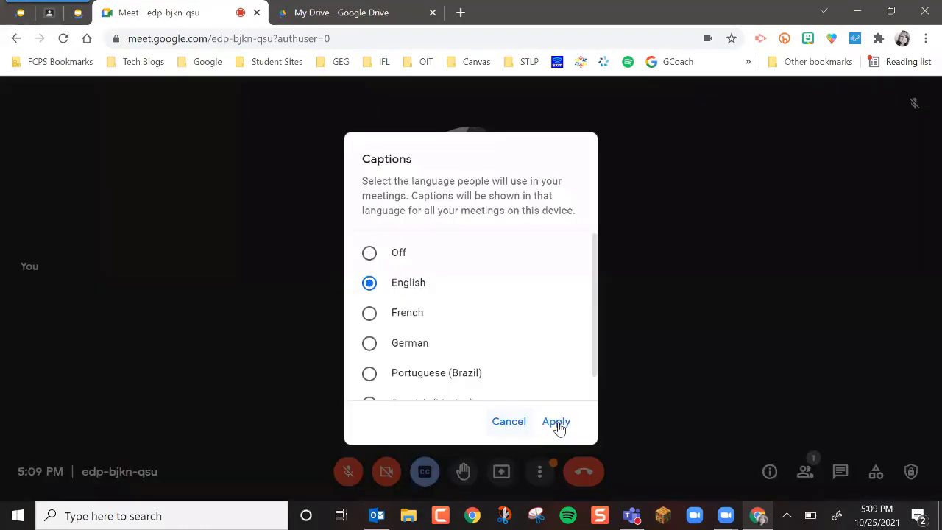
left_click(556, 423)
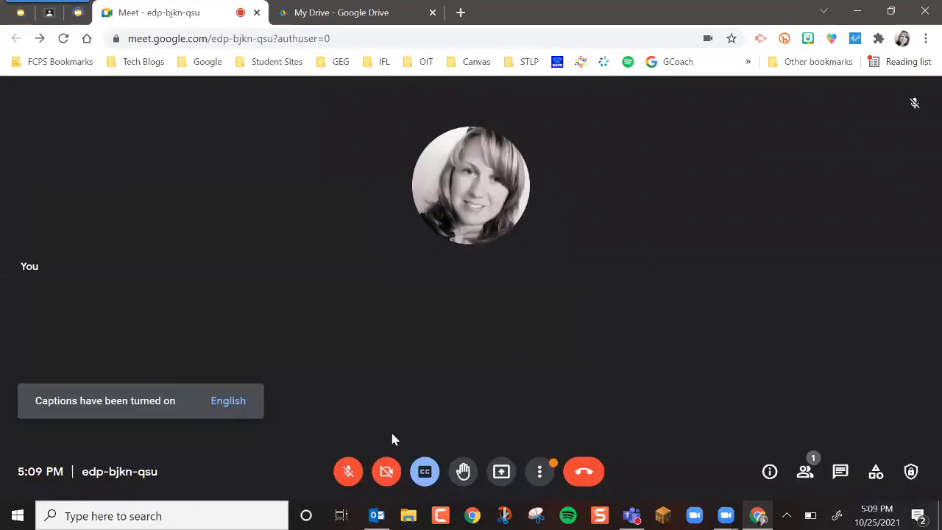
Step: Unmute the microphone to try the captions, then turn both the microphone and the captions off
left_click(349, 477)
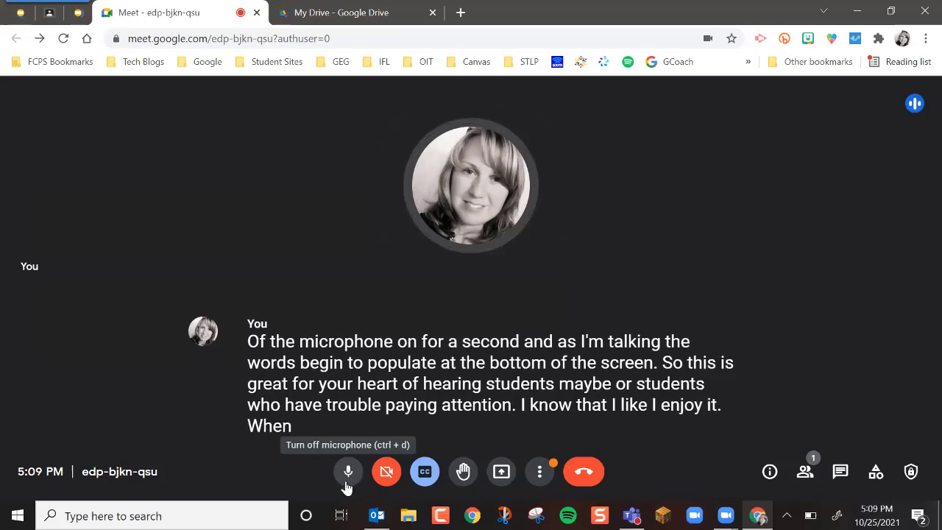
key("ctrl+d")
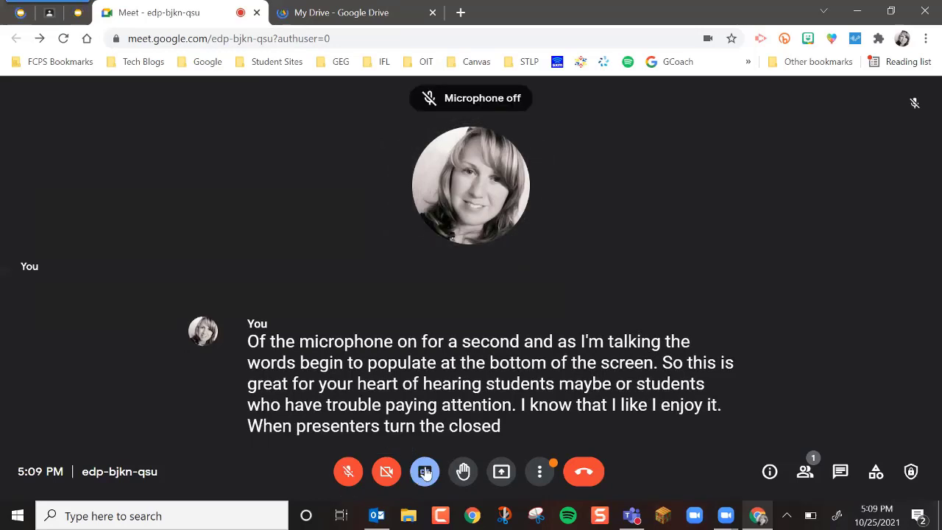
left_click(425, 474)
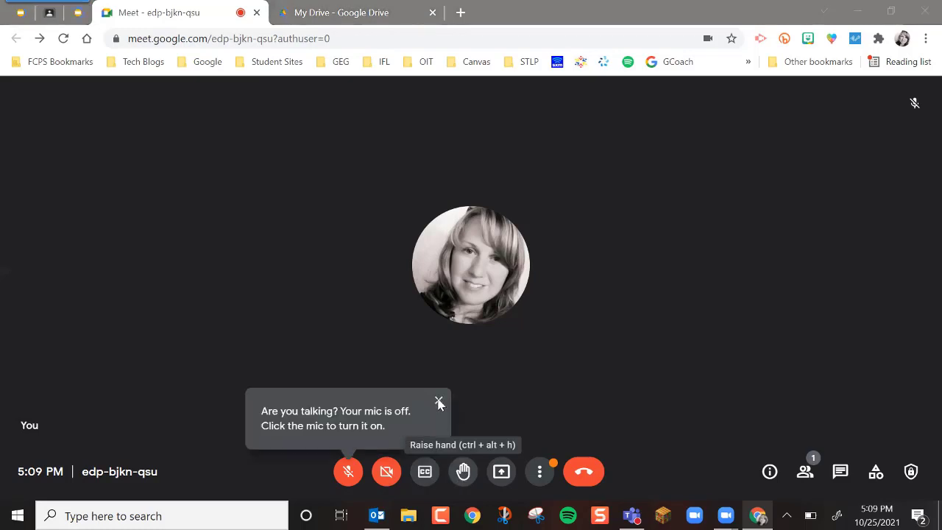
left_click(438, 399)
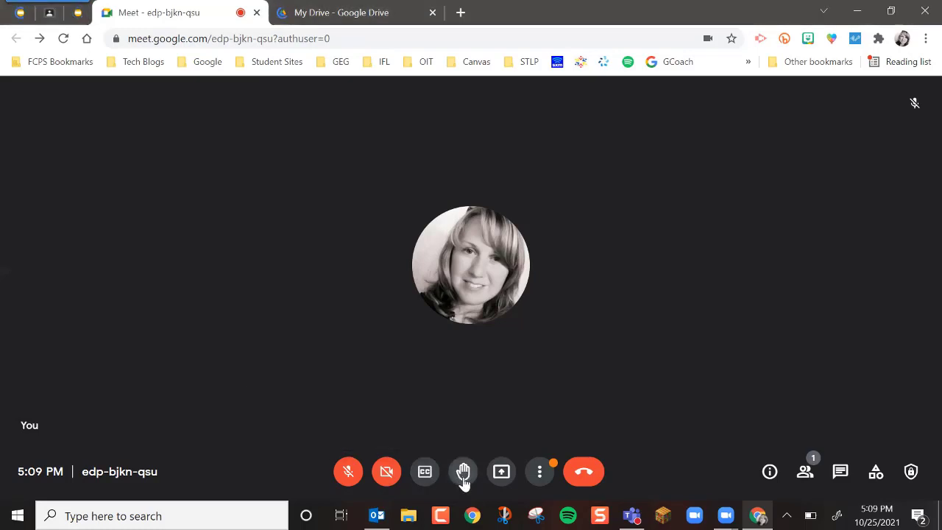
Step: Raise your hand in the call, then present the Meet browser window to everyone and stop sharing it
left_click(462, 475)
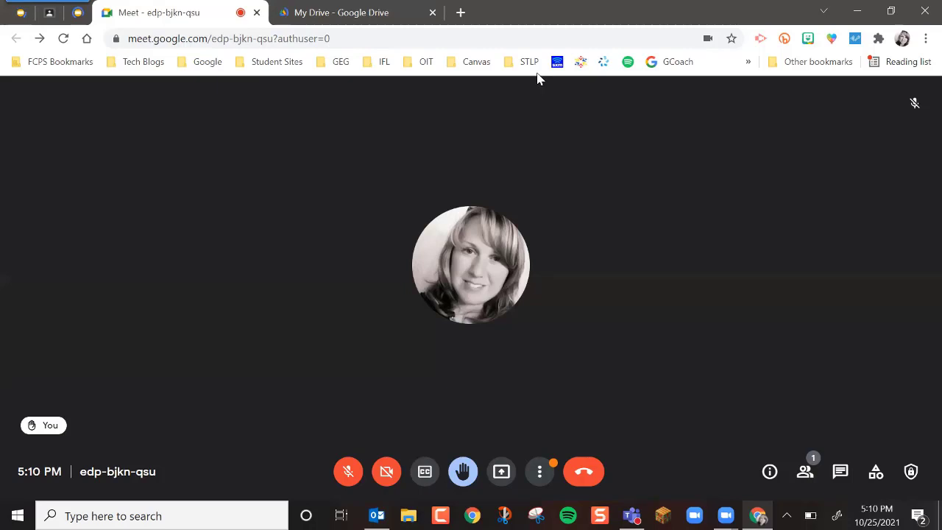
left_click(502, 474)
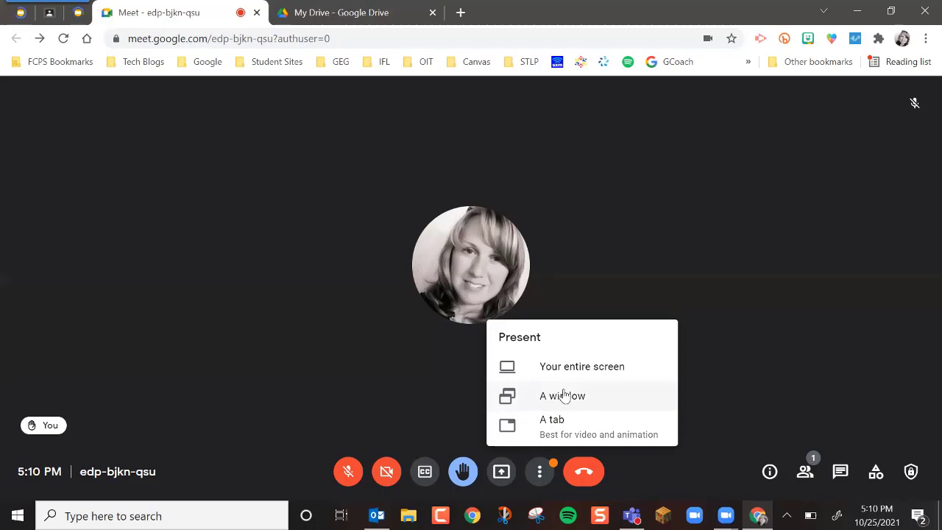
left_click(562, 395)
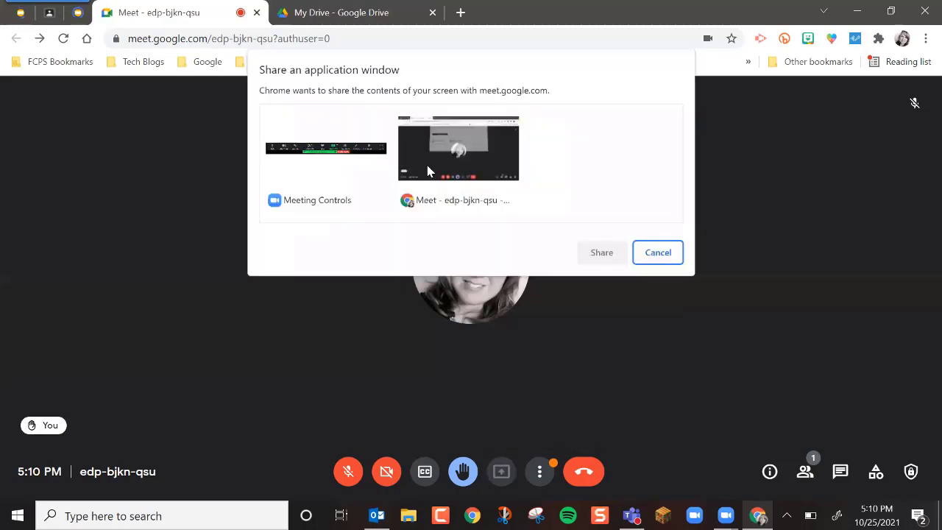
left_click(399, 178)
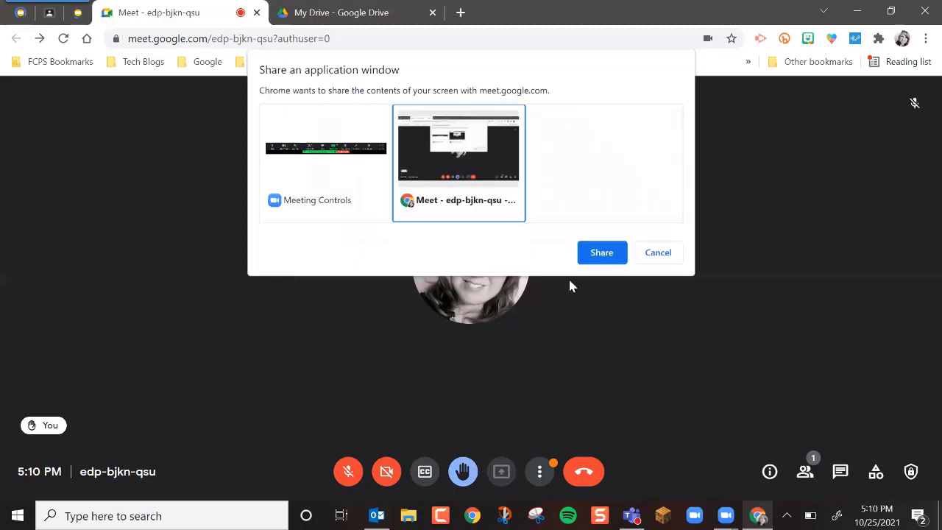
left_click(600, 253)
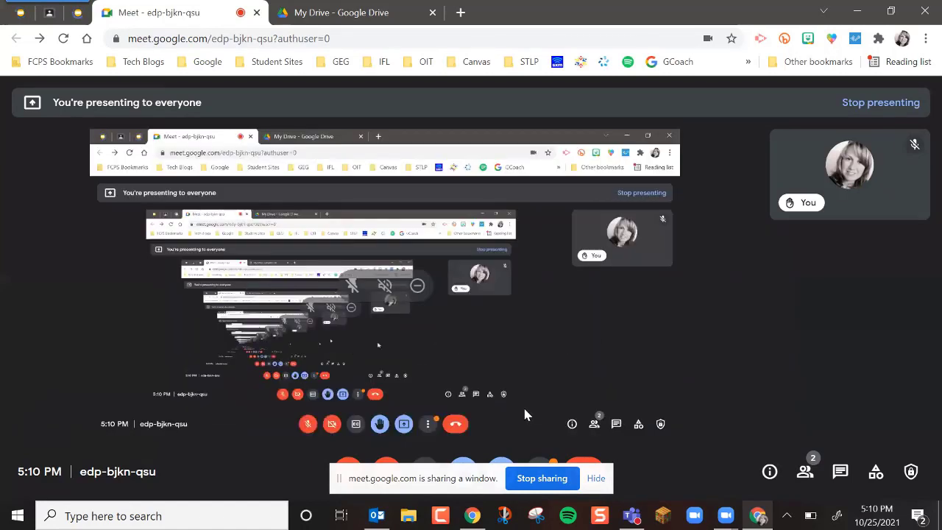
left_click(551, 482)
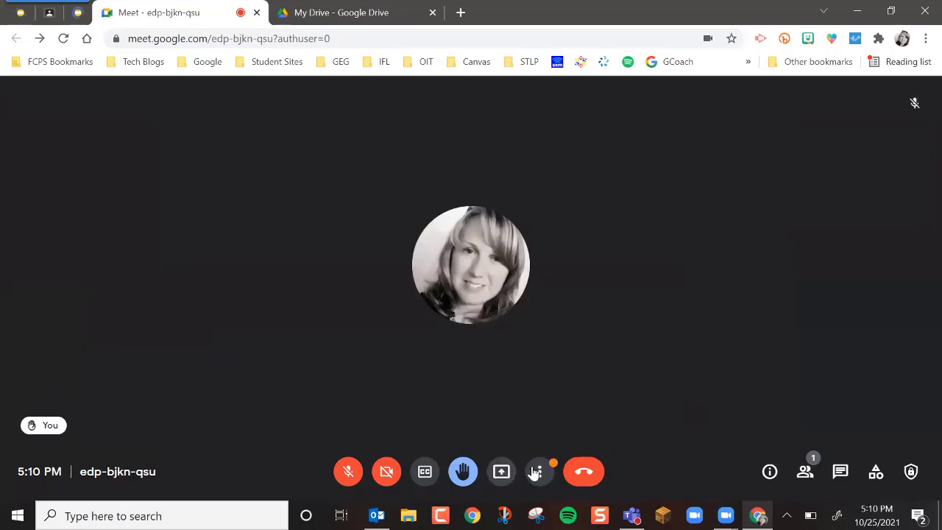
Step: Check the meeting's joining info, then turn off "Let everyone send messages" for the in-call messages
left_click(770, 473)
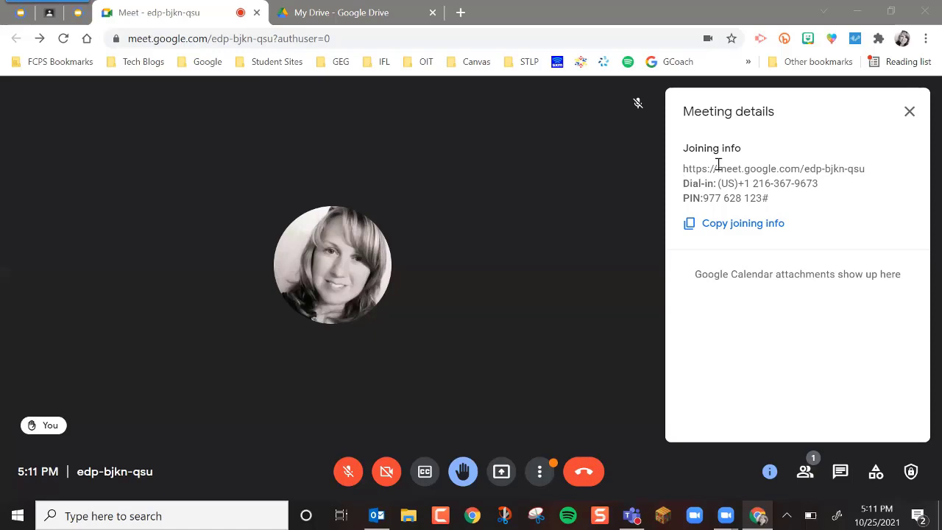
left_click(909, 112)
left_click(841, 476)
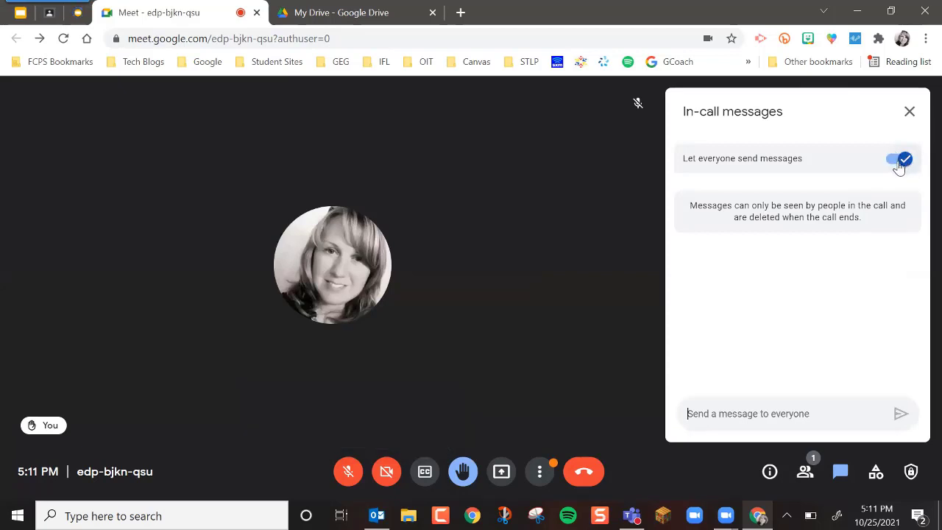
left_click(893, 162)
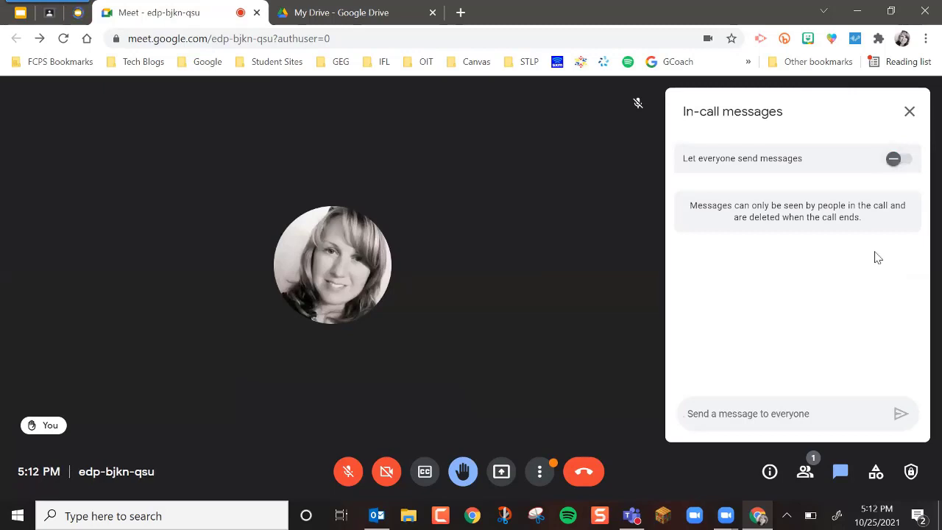
left_click(909, 113)
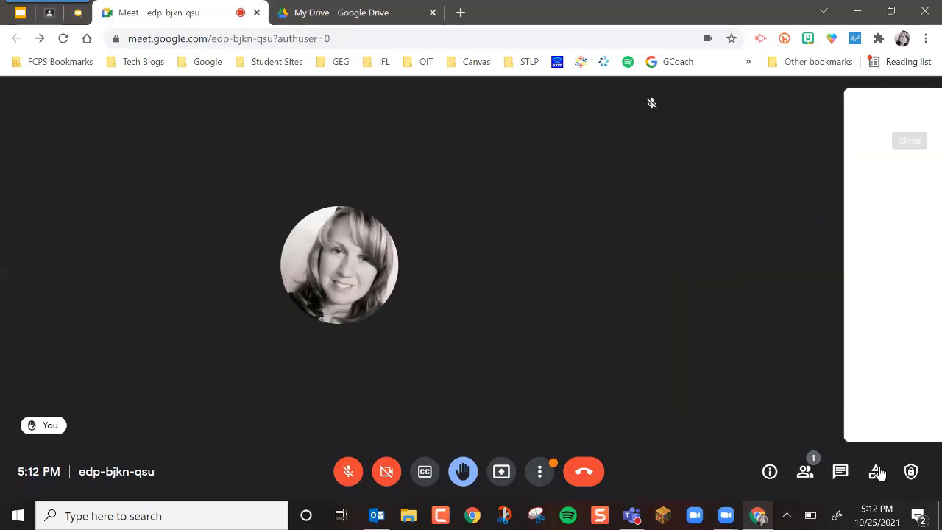
Step: Start a new Jamboard whiteboard from the meeting's whiteboarding activity
left_click(876, 473)
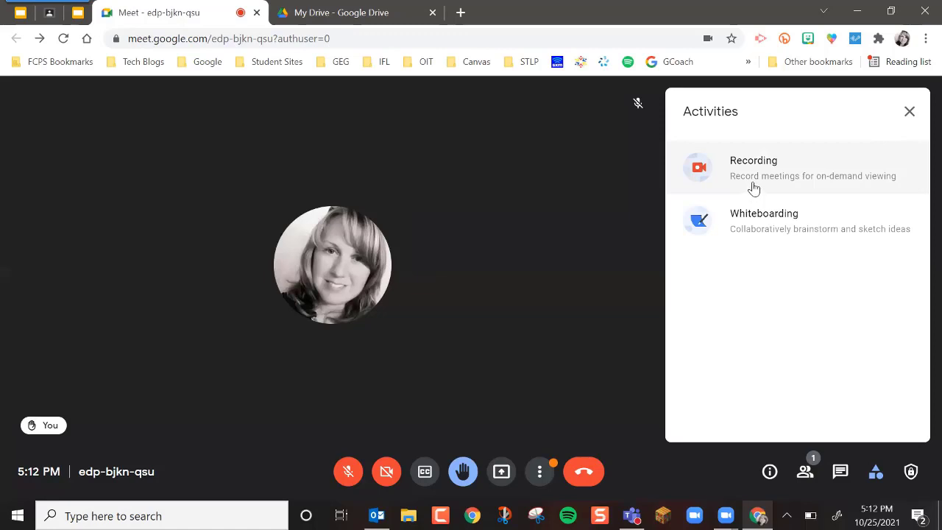
left_click(771, 237)
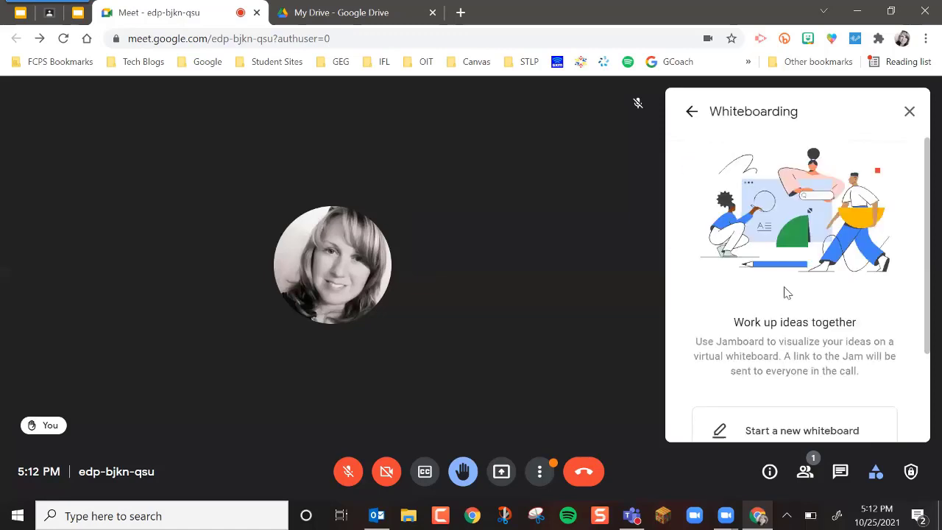
scroll(786, 293, "down", 2)
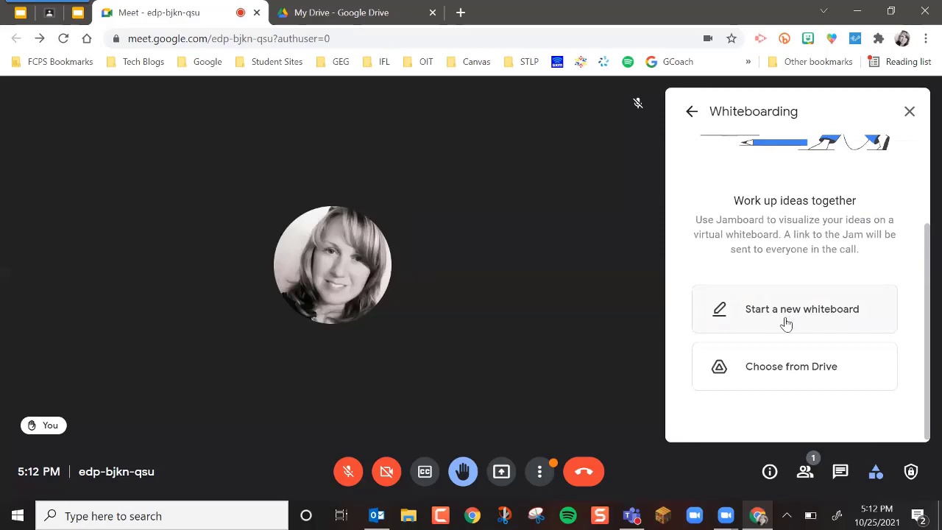
left_click(785, 315)
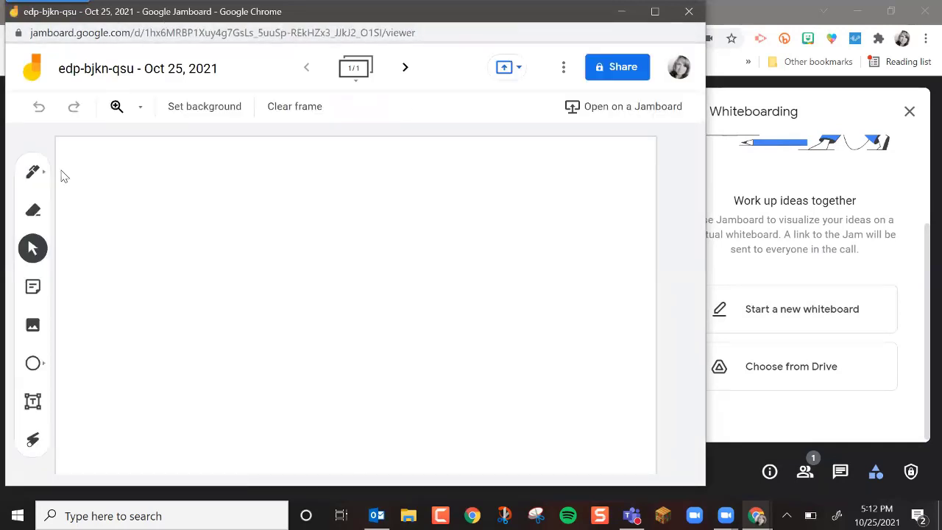
Step: Handwrite "2 + 2" on the blank whiteboard frame with the Pen tool
left_click(32, 172)
mouse_move(148, 246)
left_mouse_down()
mouse_move(195, 210)
mouse_move(147, 311)
mouse_move(292, 326)
left_mouse_up()
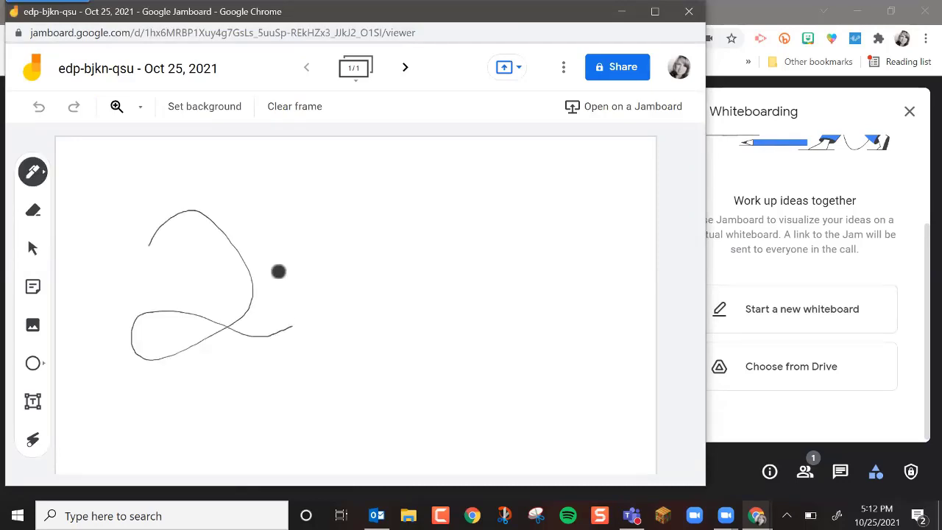
left_click_drag(262, 288, 273, 287)
left_click_drag(279, 274, 285, 299)
mouse_move(315, 253)
left_mouse_down()
mouse_move(347, 374)
mouse_move(472, 323)
left_mouse_up()
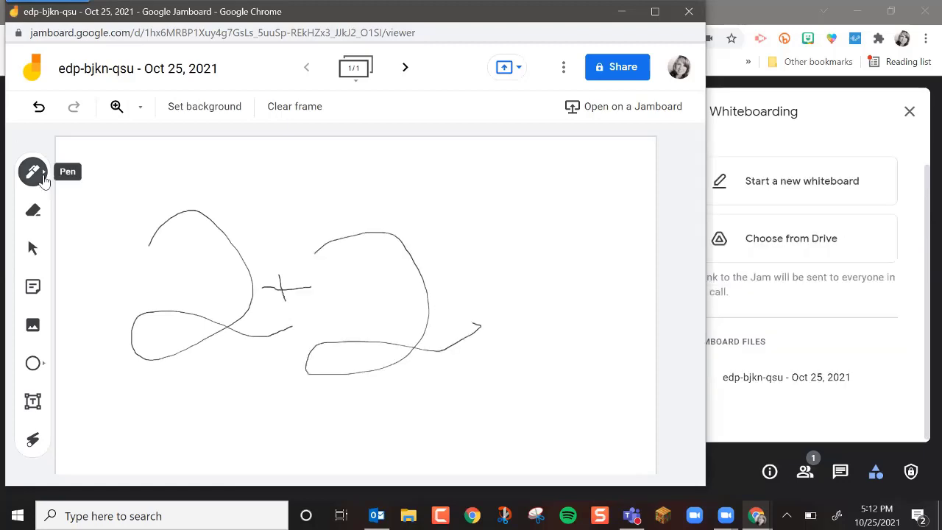
Step: Show the pen's style and colour choices, then close the whiteboard and the meeting's whiteboarding options
left_click(41, 177)
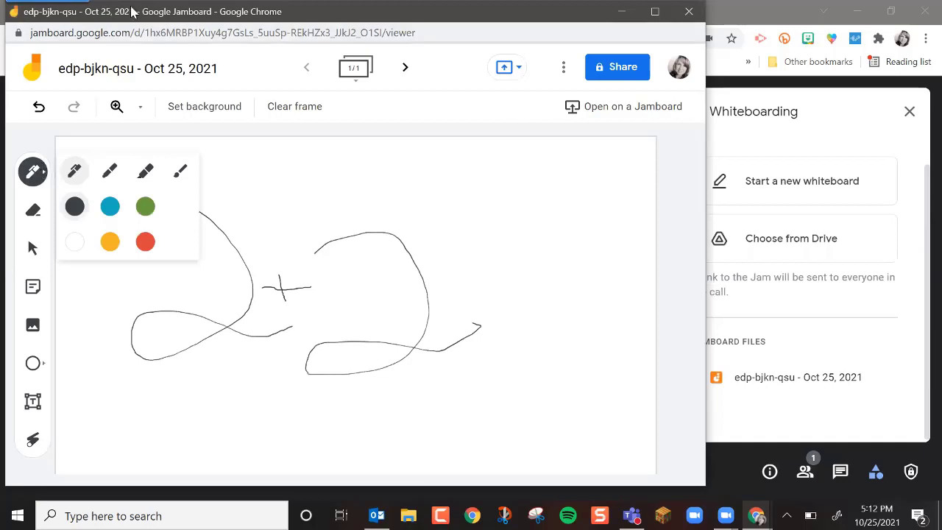
left_click_drag(131, 9, 151, 175)
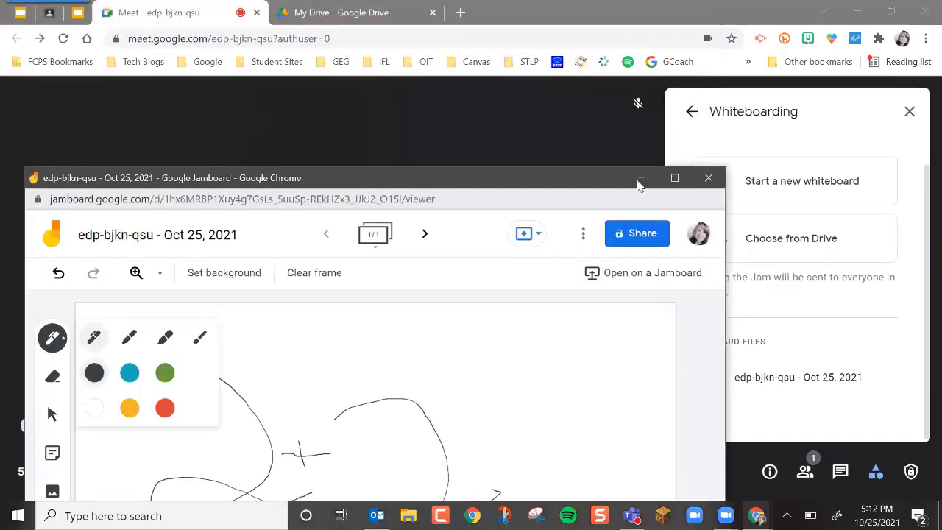
left_click(639, 181)
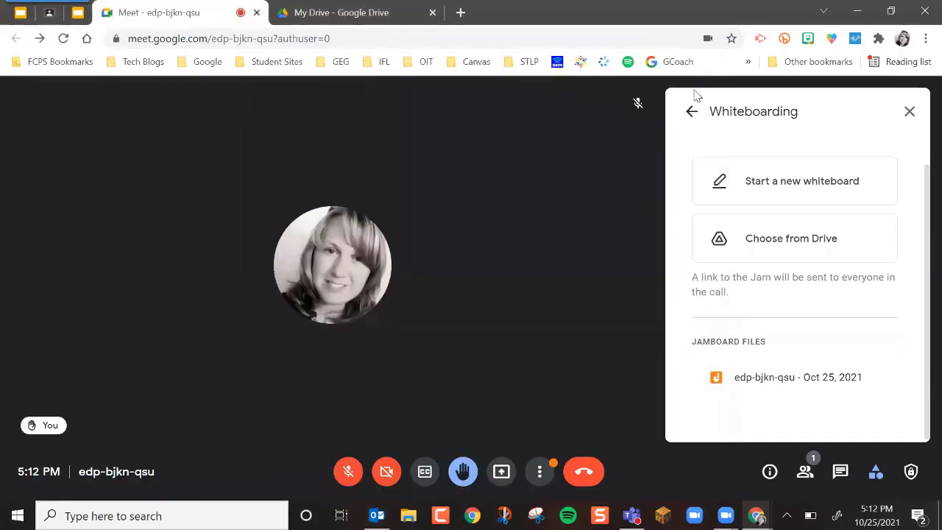
left_click(909, 110)
Step: Review the host controls in the meeting safety settings and turn off Quick access
left_click(910, 474)
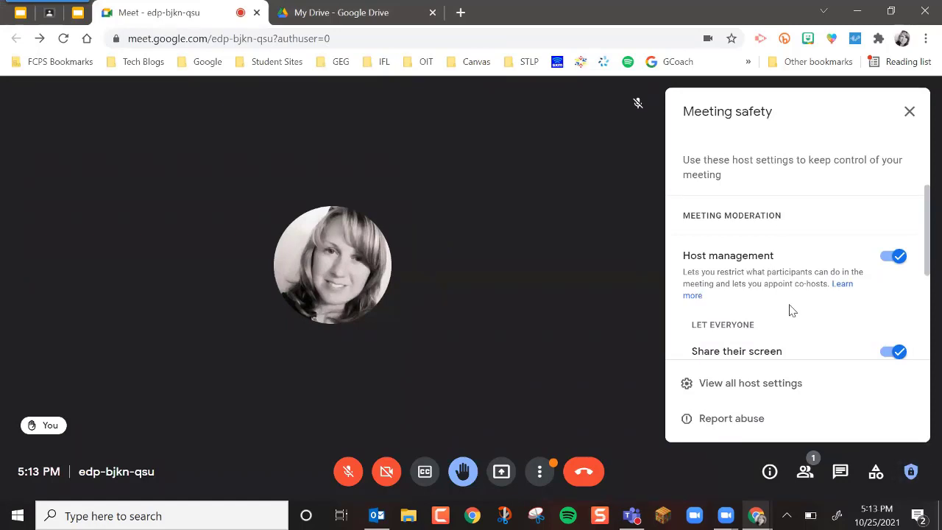
scroll(792, 310, "down", 1)
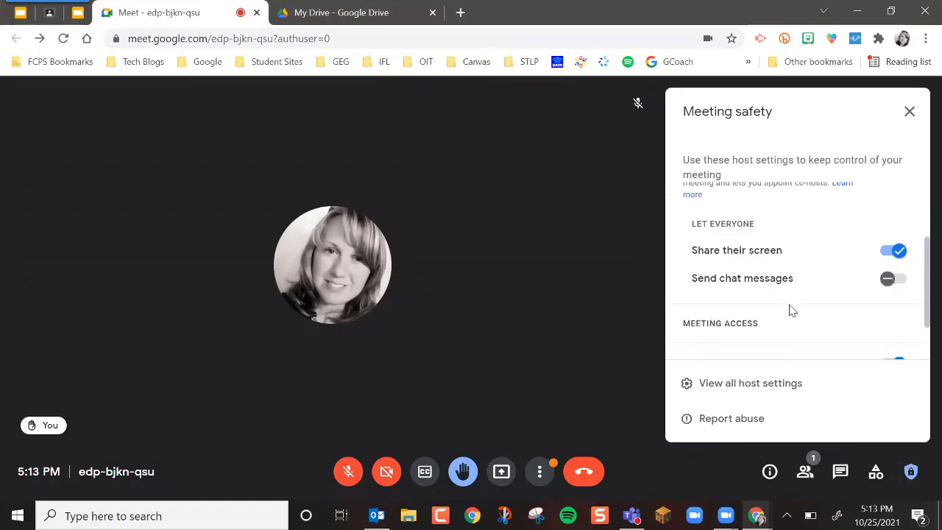
scroll(846, 254, "down", 1)
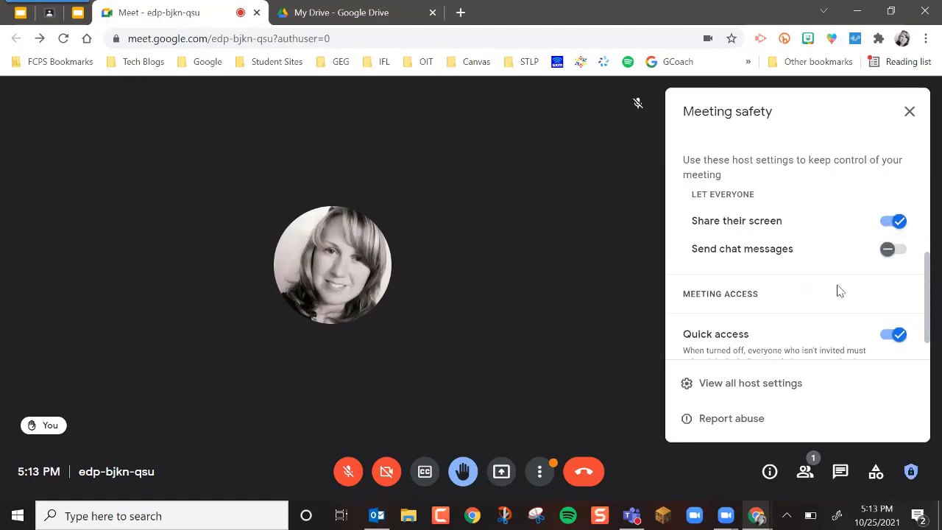
scroll(840, 291, "down", 1)
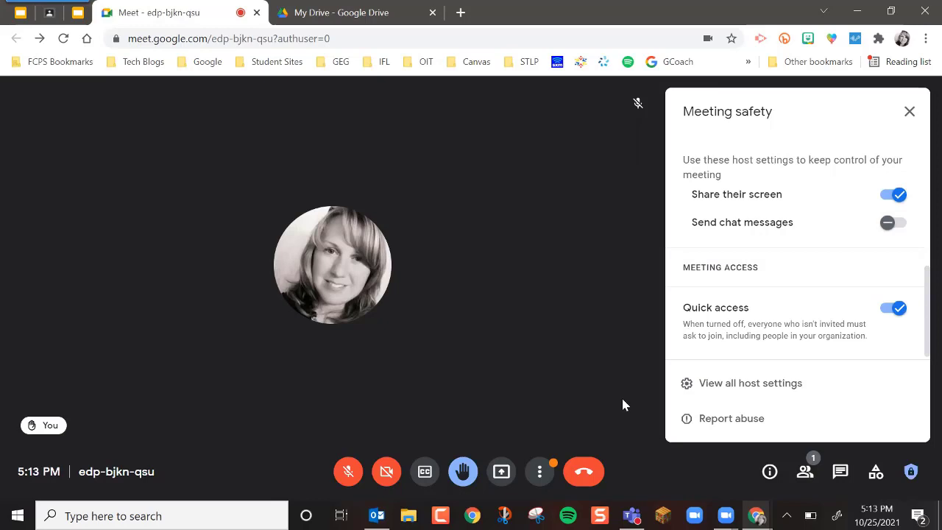
left_click(887, 314)
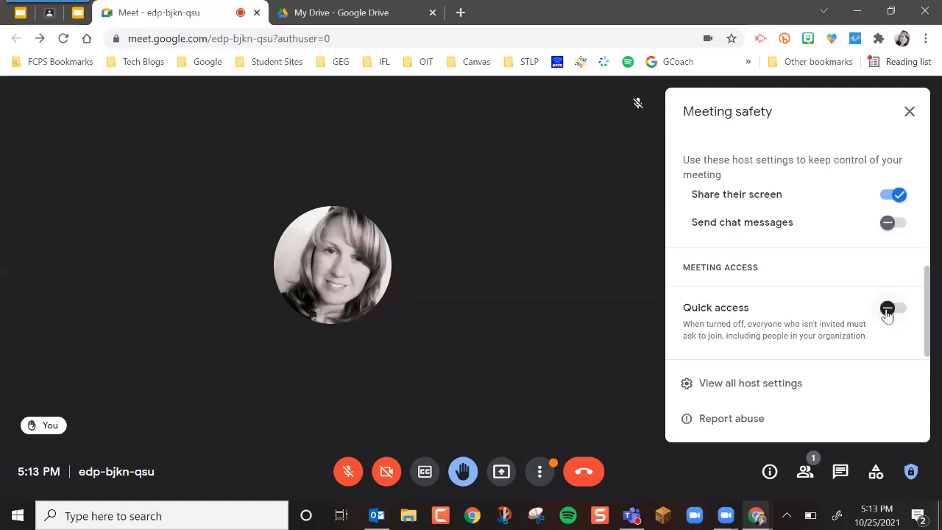
Step: End the Meet call for everyone and return to the Math 2021 class stream
left_click(592, 471)
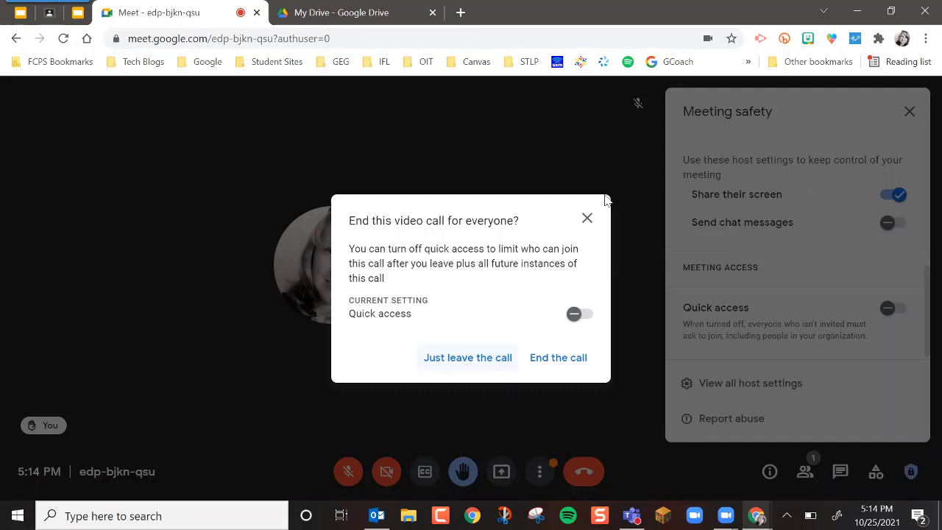
left_click(590, 222)
left_click(578, 478)
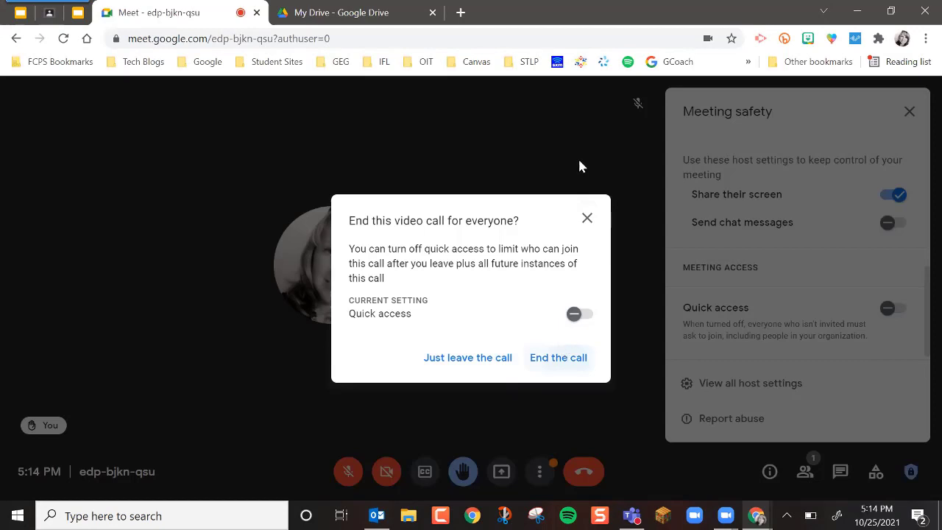
left_click(579, 162)
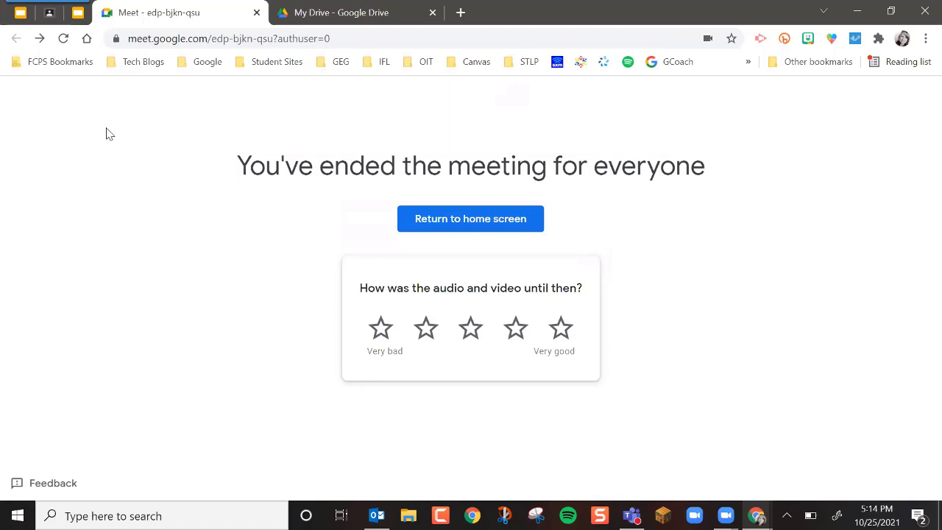
mouse_move(80, 20)
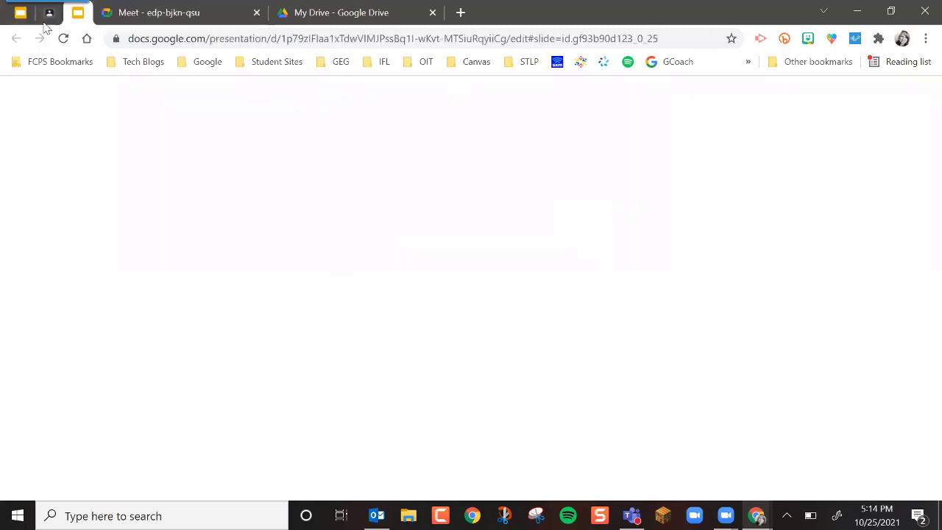
left_click(47, 14)
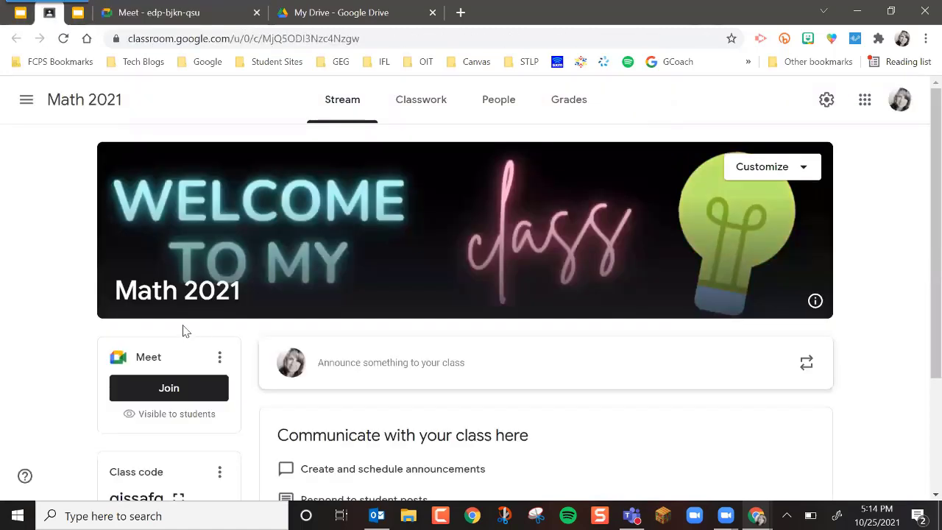